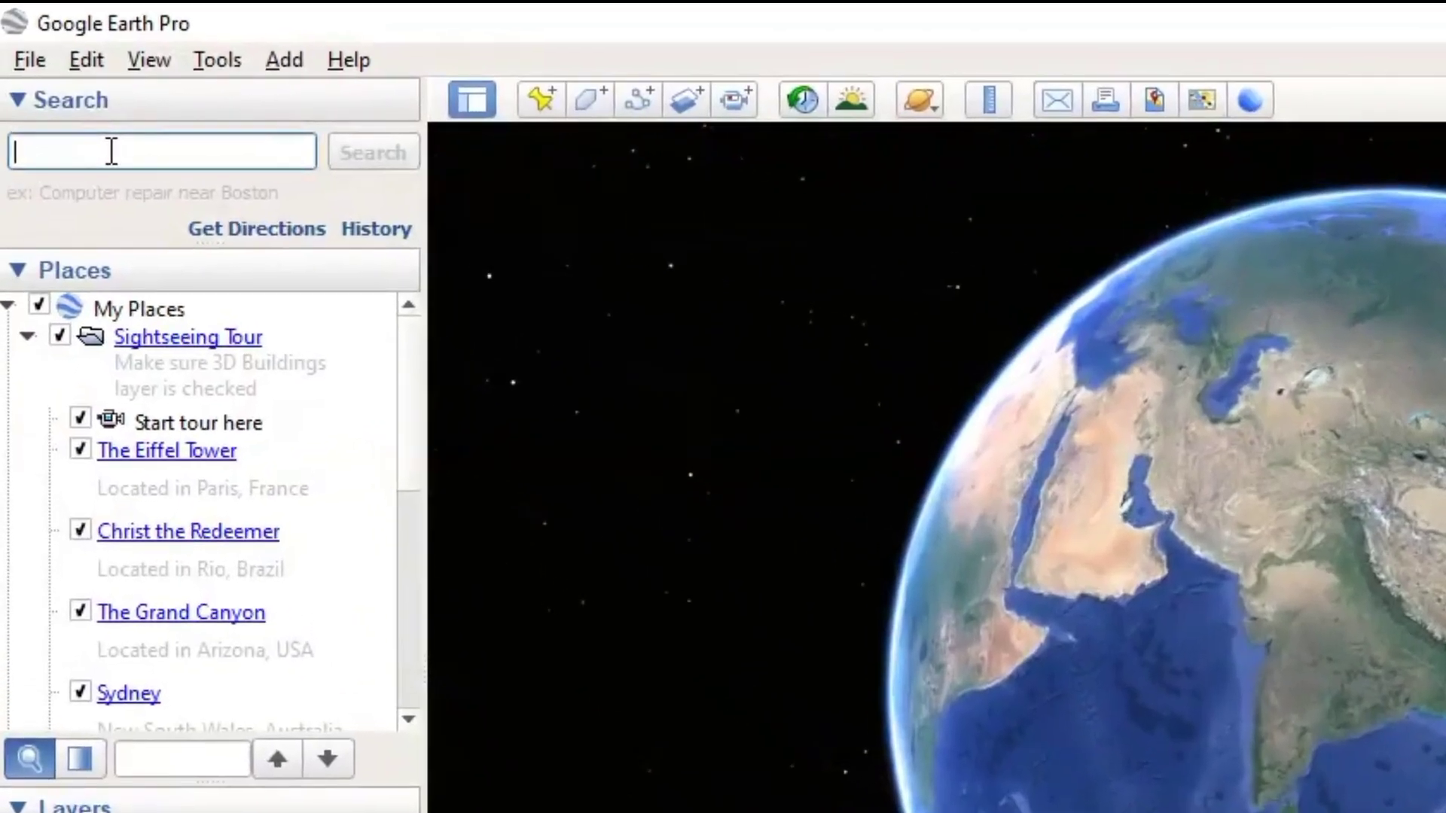
# - Search for PARIS and go to the city blocks around its marker
pyautogui.write('PARIS')
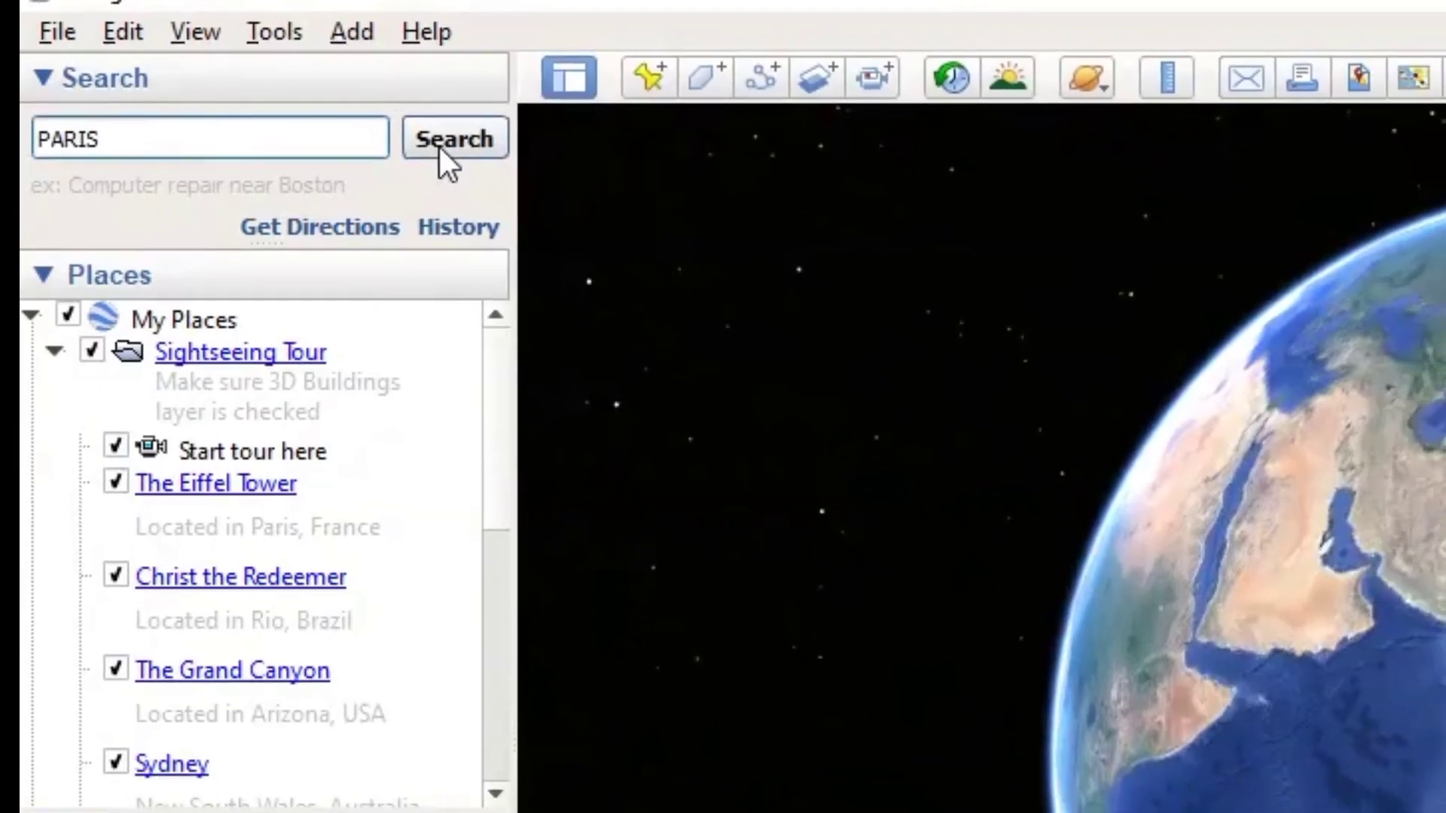
pyautogui.click(486, 179)
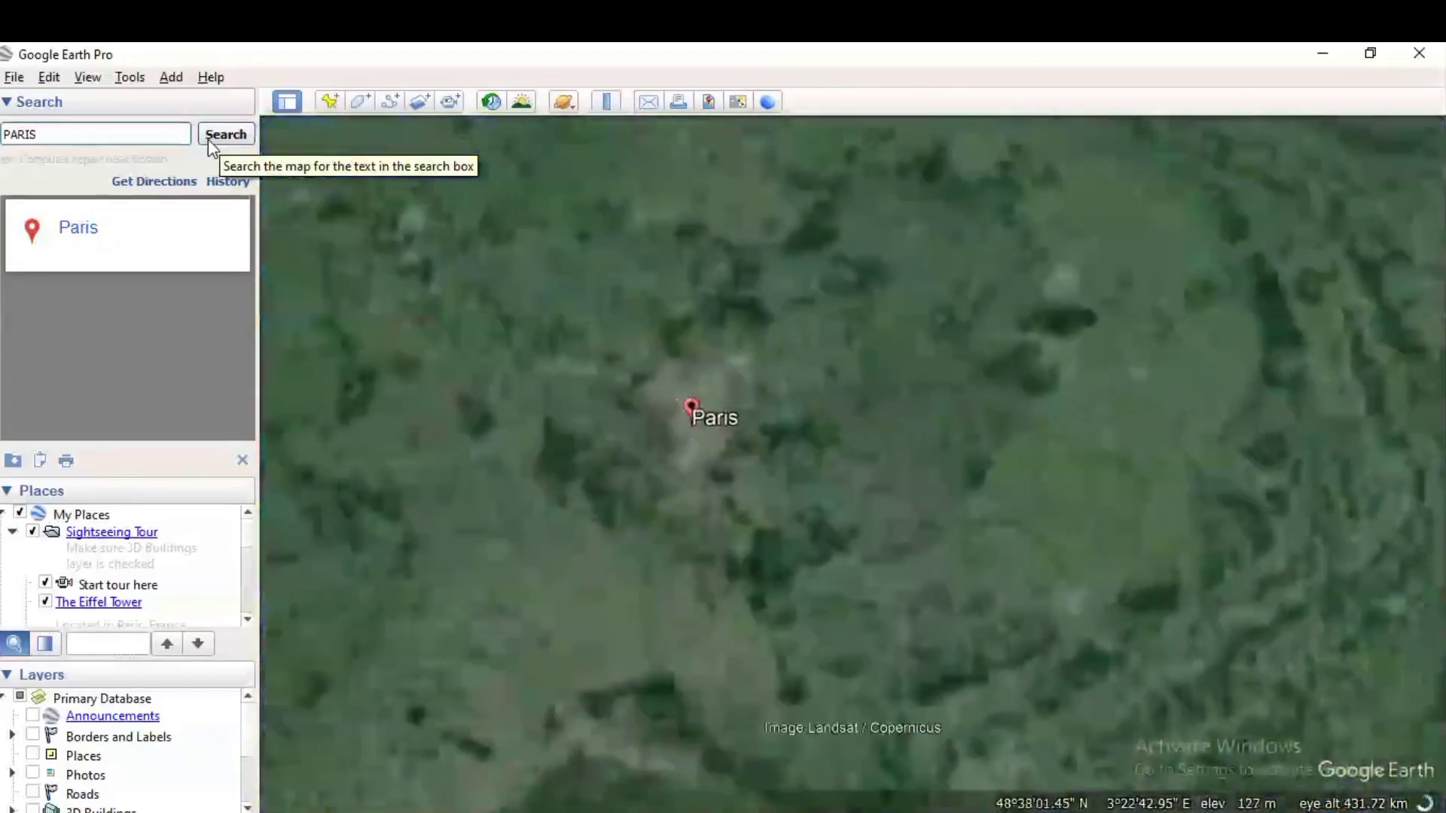
pyautogui.scroll(3, 836, 478)
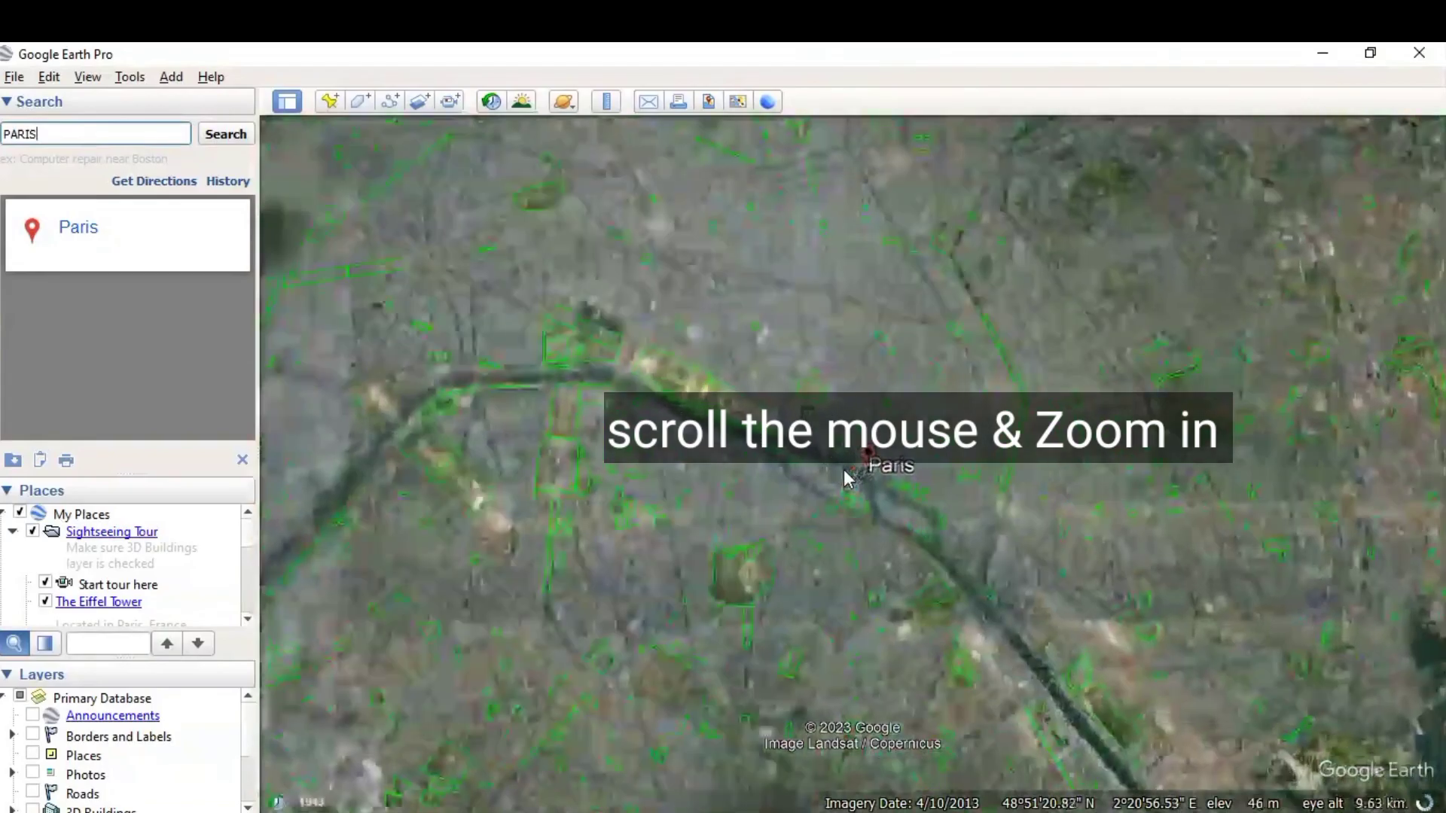
pyautogui.scroll(3, 810, 504)
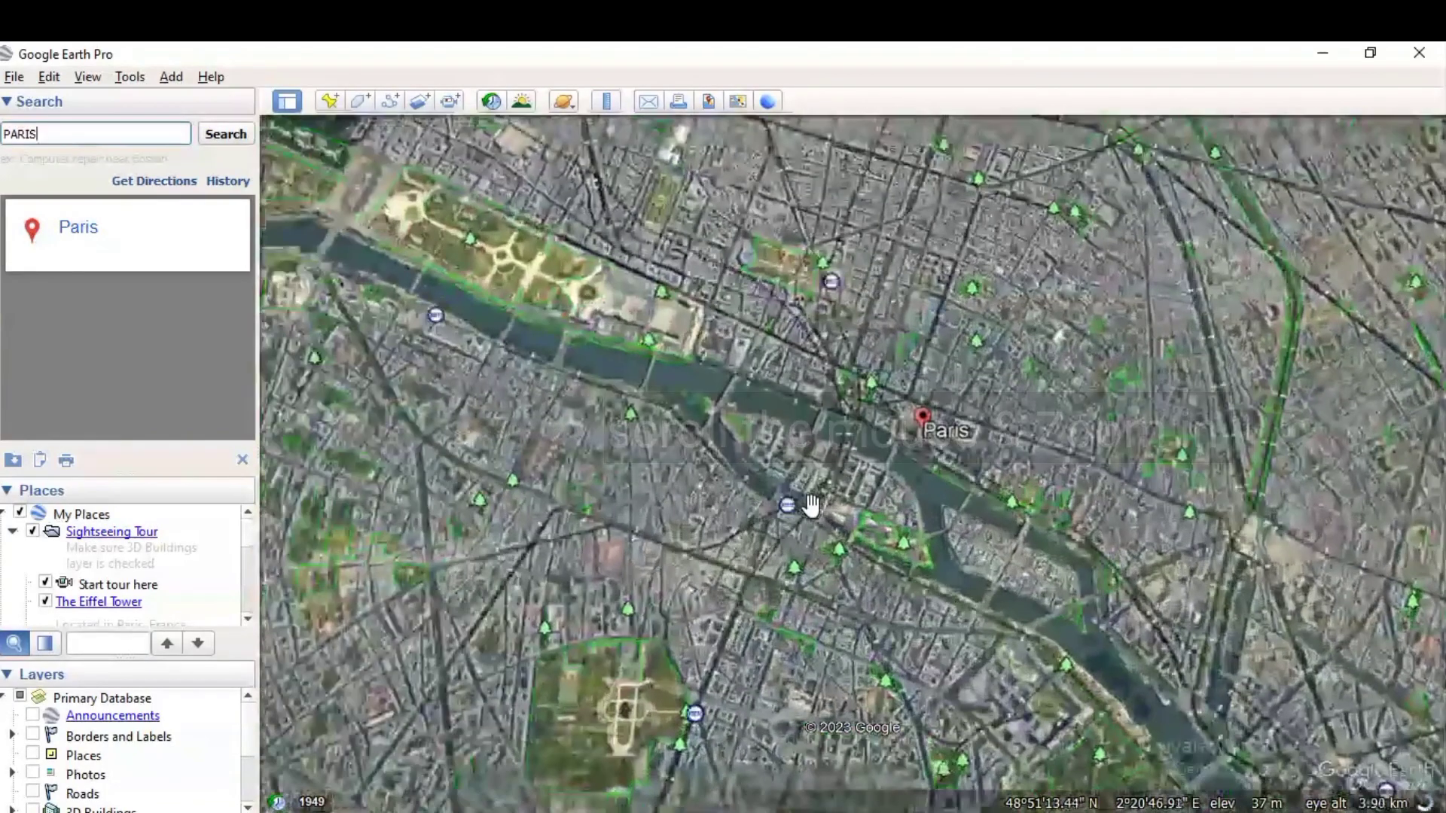
pyautogui.scroll(3, 894, 496)
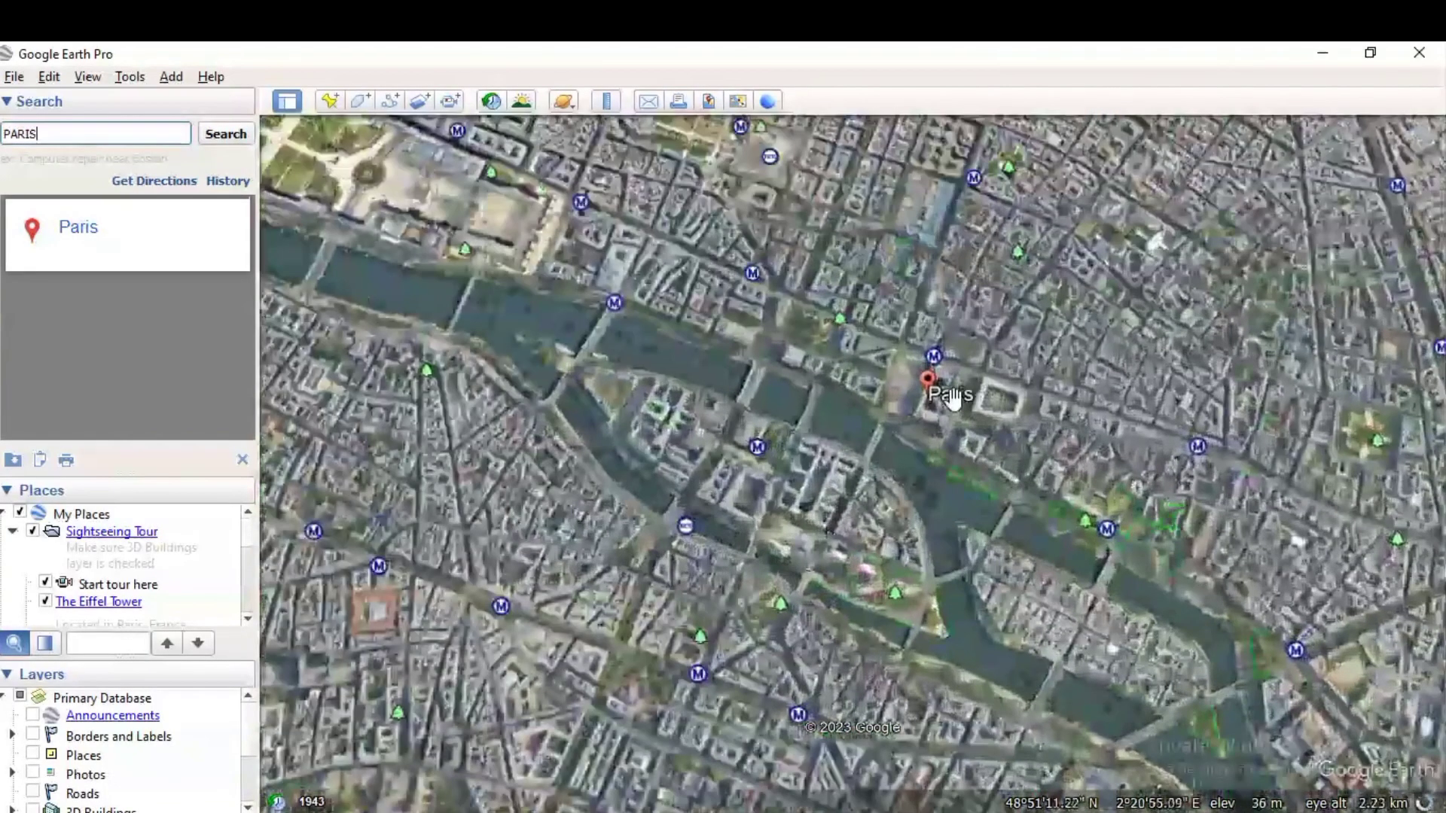
pyautogui.scroll(3, 951, 403)
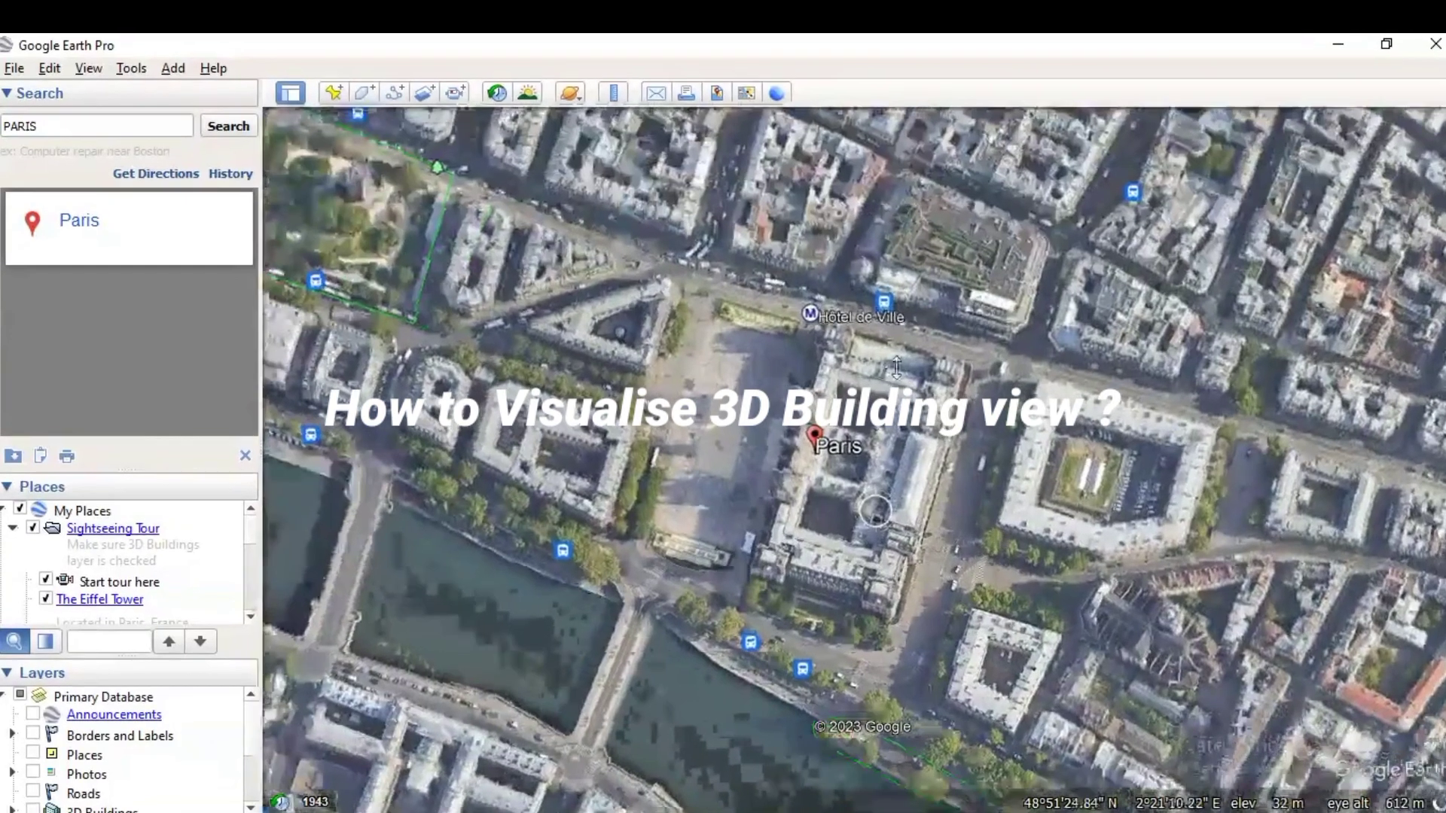
# - Tilt the view of Paris towards the horizon and turn on the 3D Buildings layer
pyautogui.scroll(3, 948, 704)
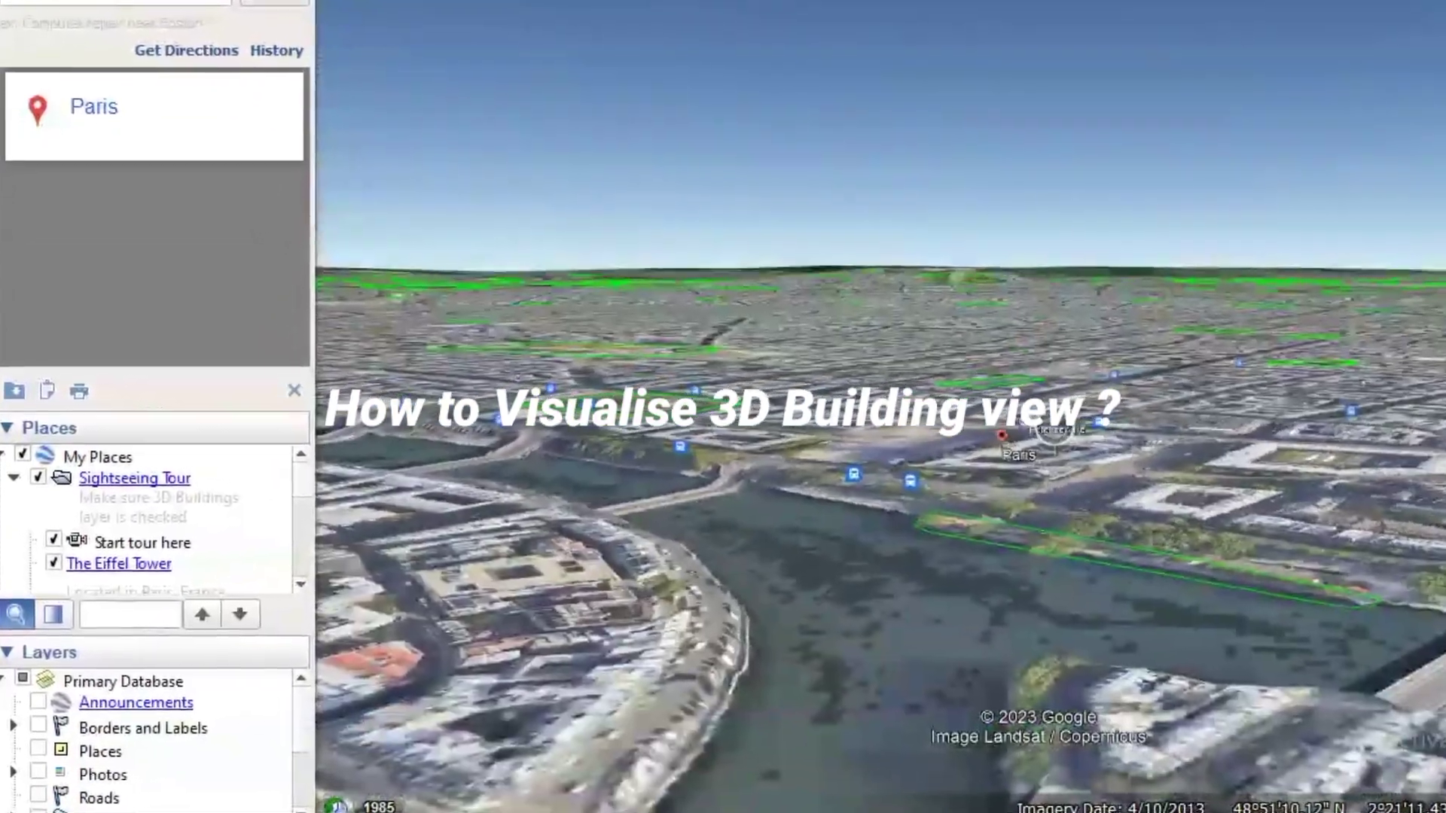
pyautogui.scroll(-3, 275, 804)
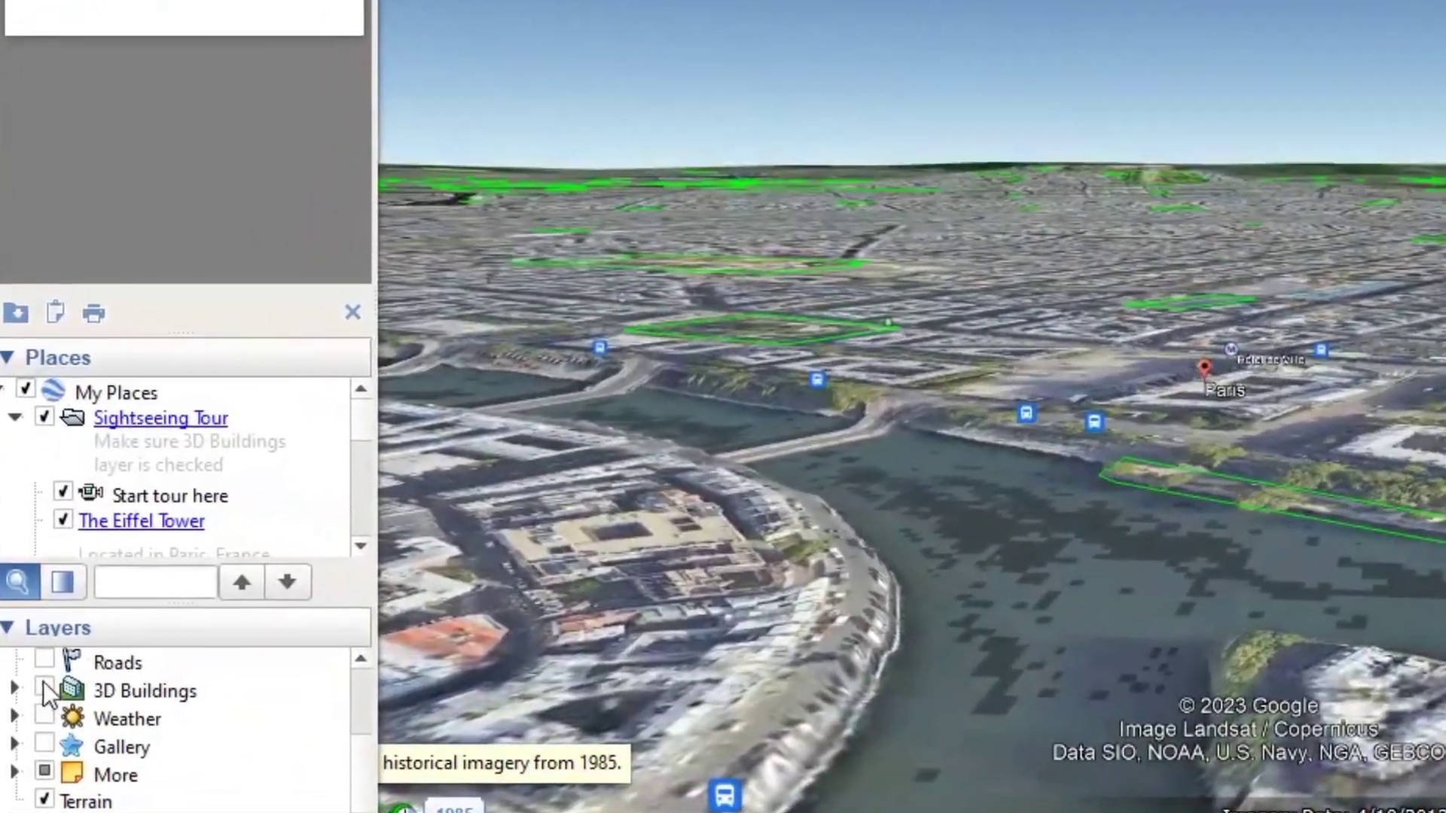
pyautogui.click(45, 688)
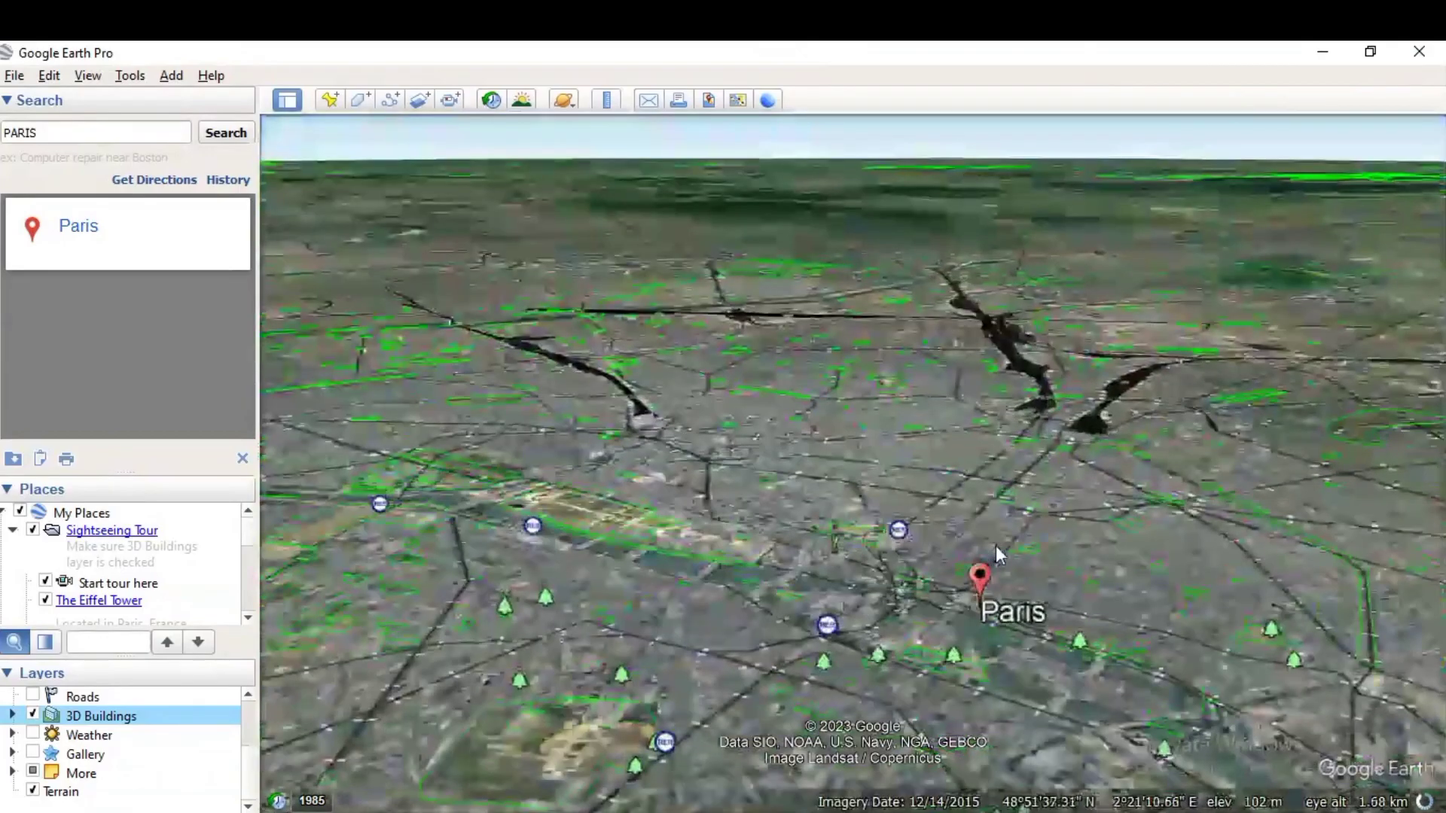
# - Examine the 3D buildings around Les Halles in Paris up close and from several angles
pyautogui.scroll(3, 923, 532)
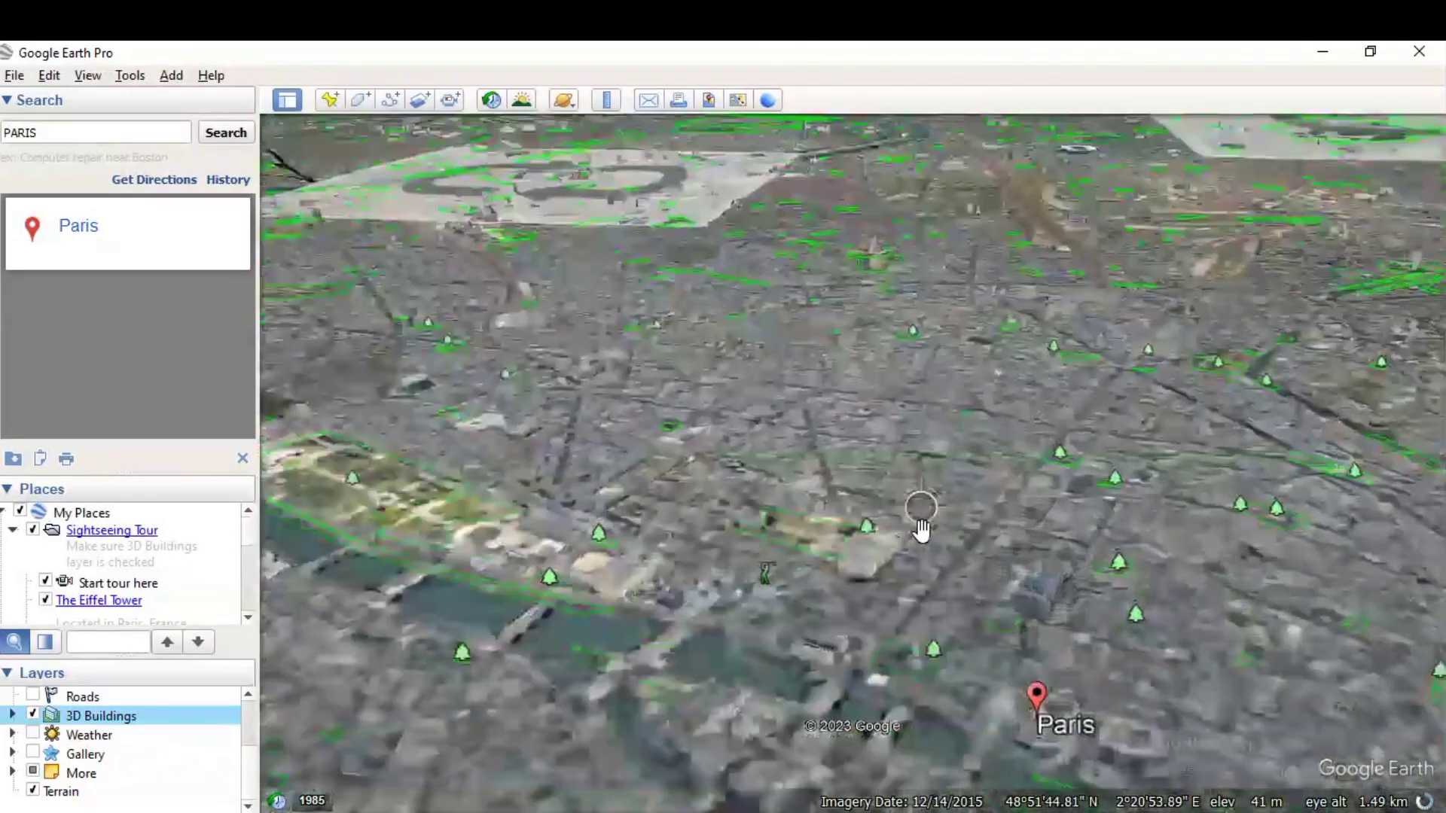
pyautogui.scroll(4, 923, 532)
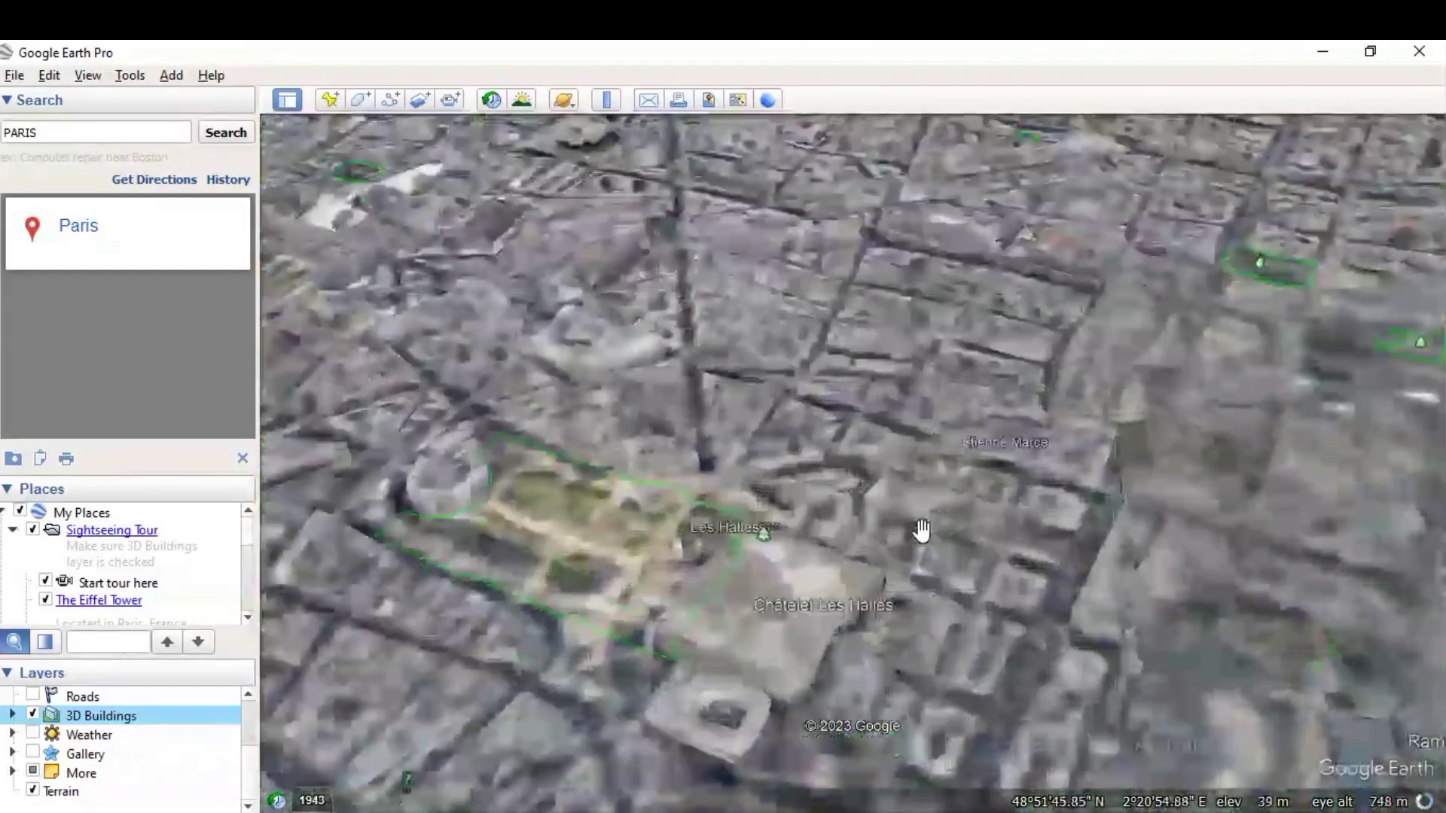
pyautogui.scroll(4, 921, 530)
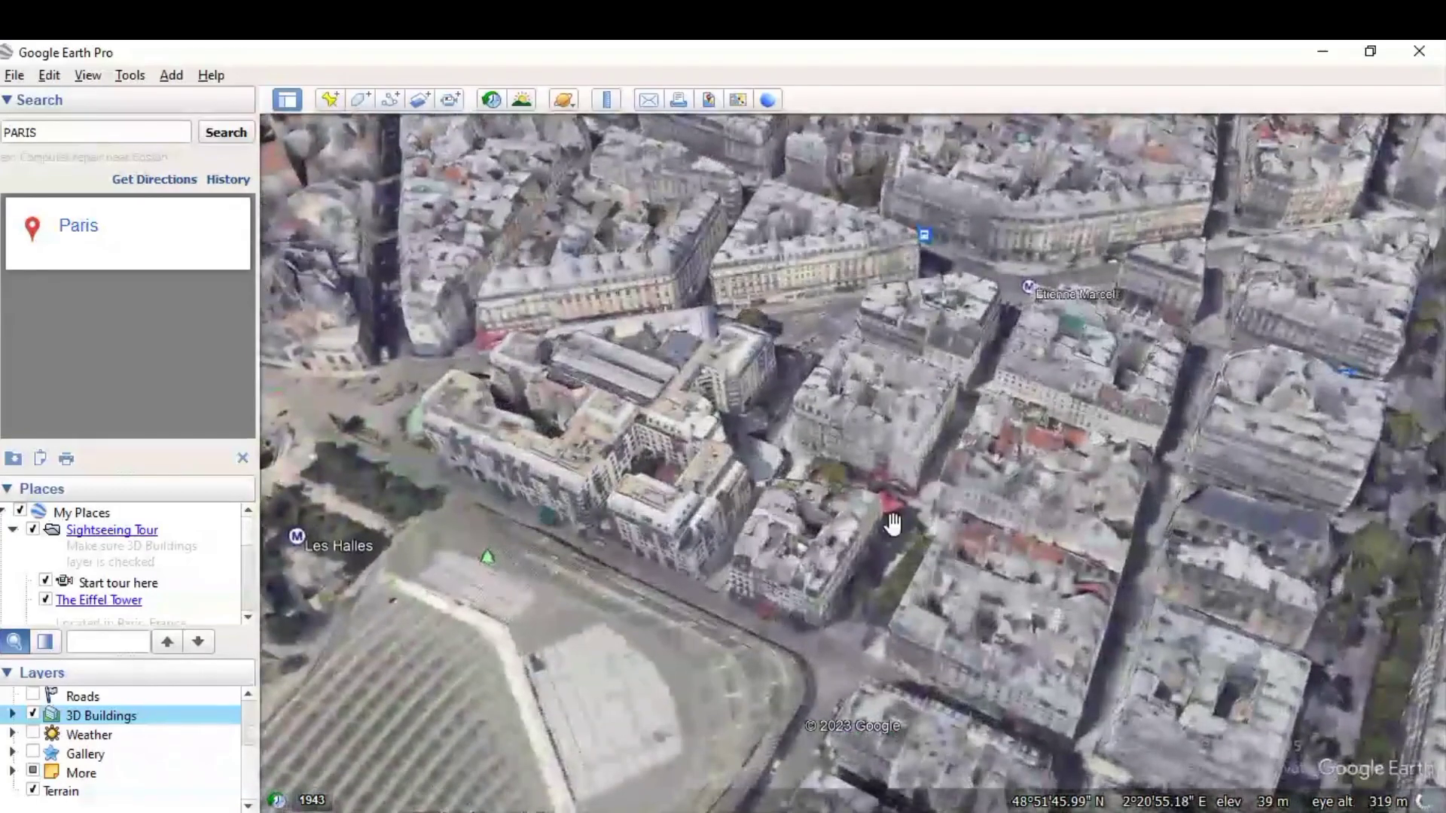
pyautogui.moveTo(872, 532); pyautogui.dragTo(960, 708, button='middle')
pyautogui.moveTo(888, 580); pyautogui.dragTo(1346, 516, button='middle')
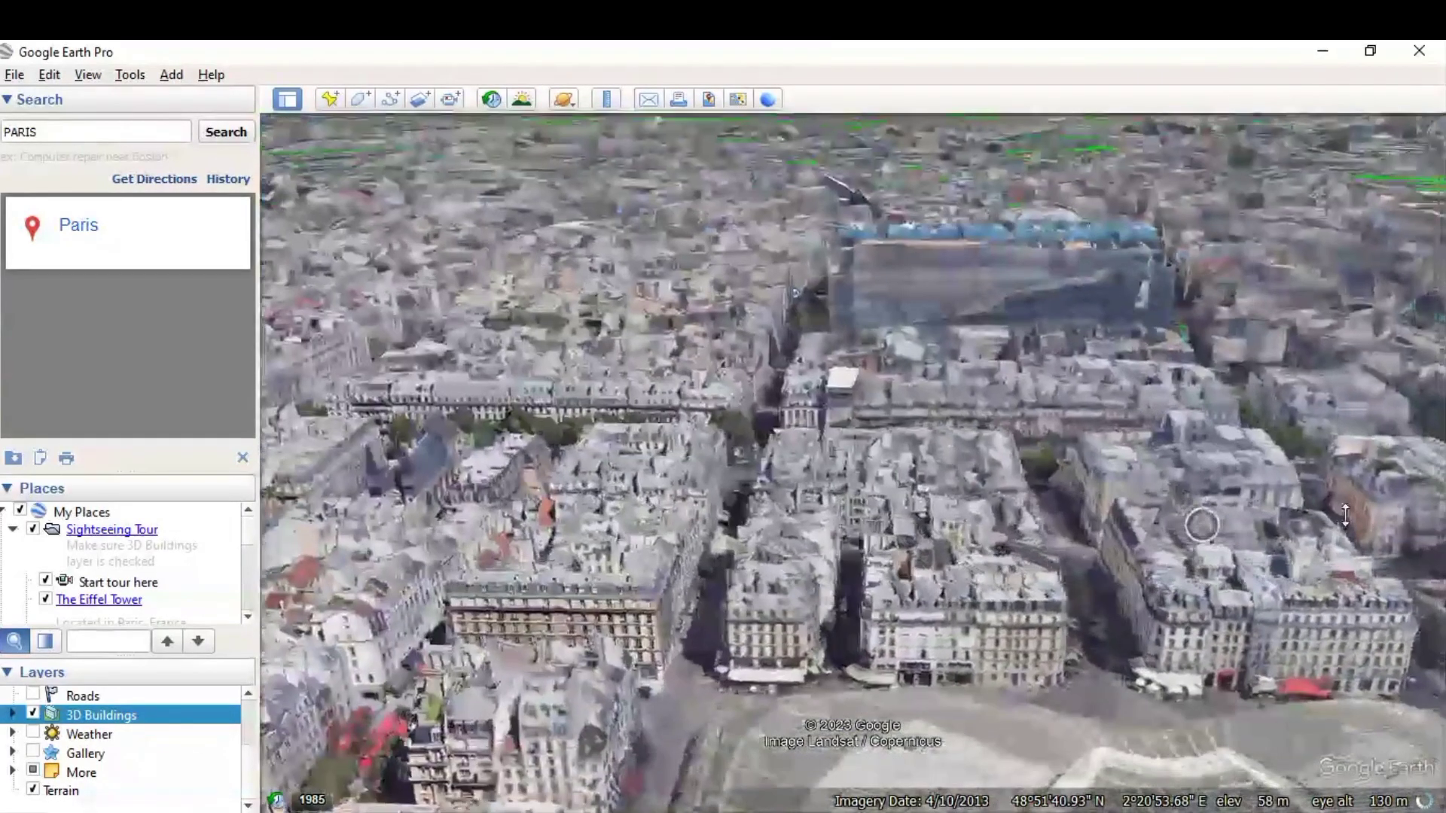
pyautogui.moveTo(1087, 524); pyautogui.dragTo(1242, 499, button='middle')
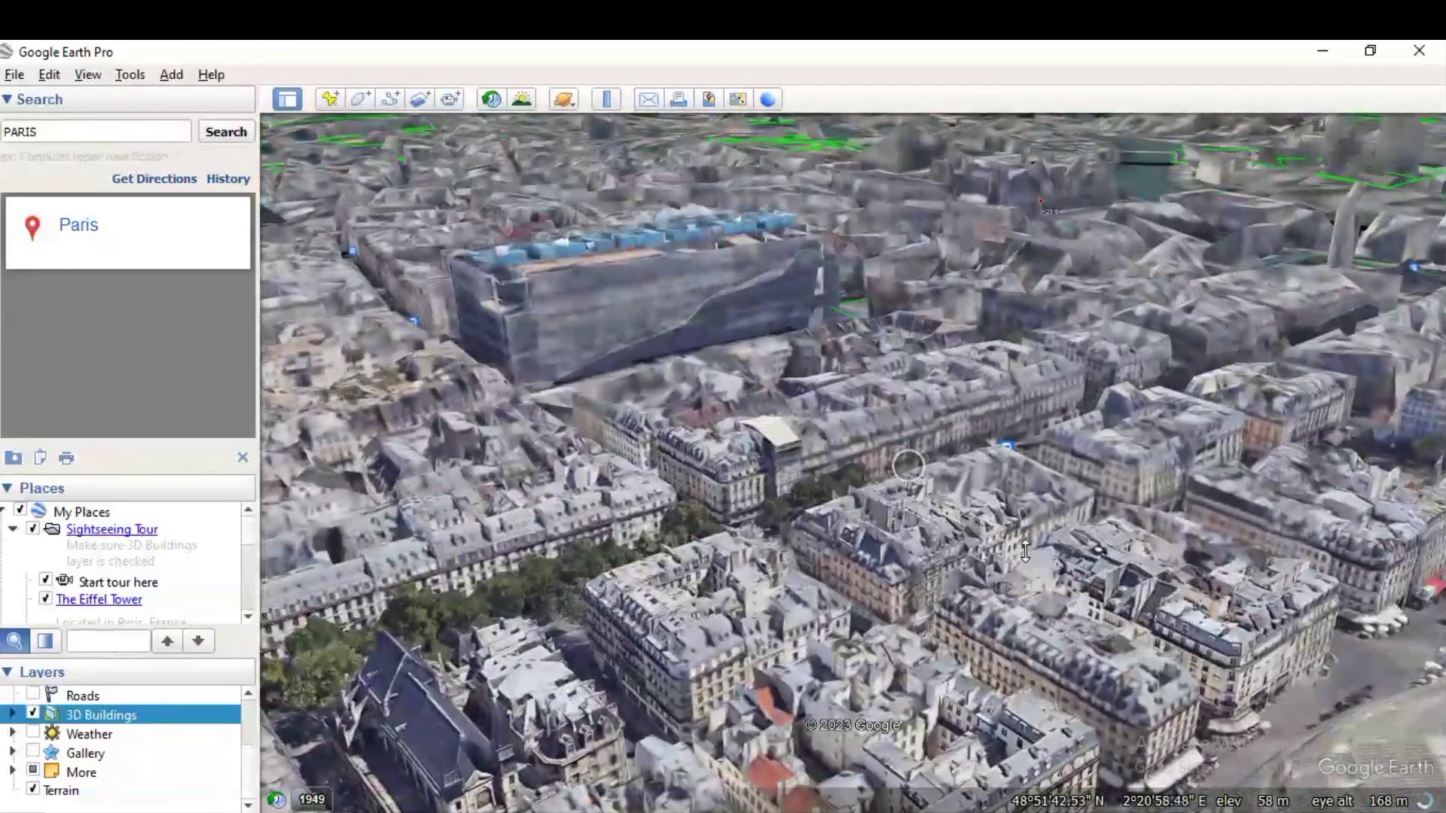
pyautogui.moveTo(1022, 551); pyautogui.dragTo(1051, 560, button='middle')
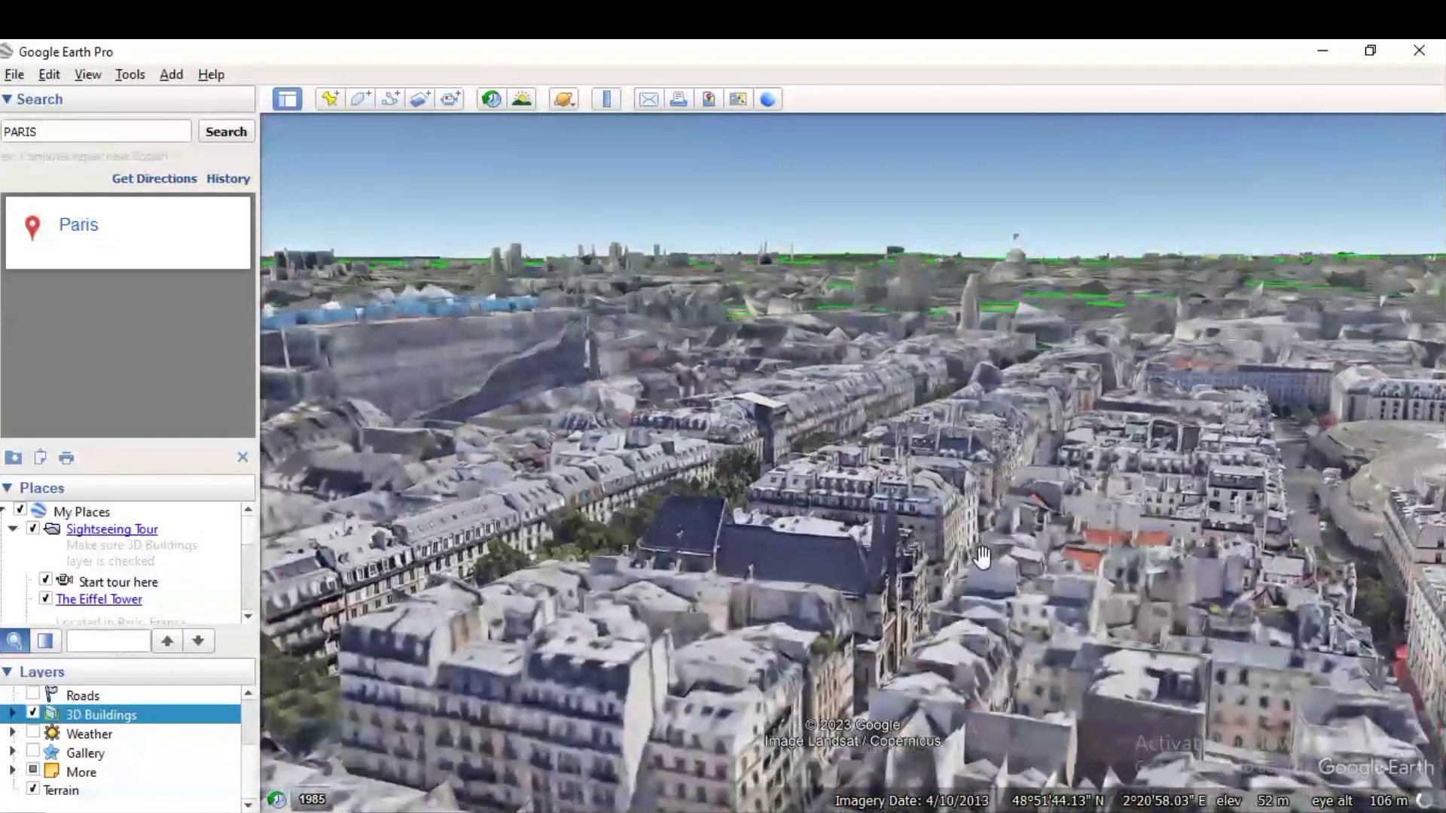
pyautogui.moveTo(978, 589); pyautogui.dragTo(999, 496, button='middle')
pyautogui.scroll(-2, 999, 498)
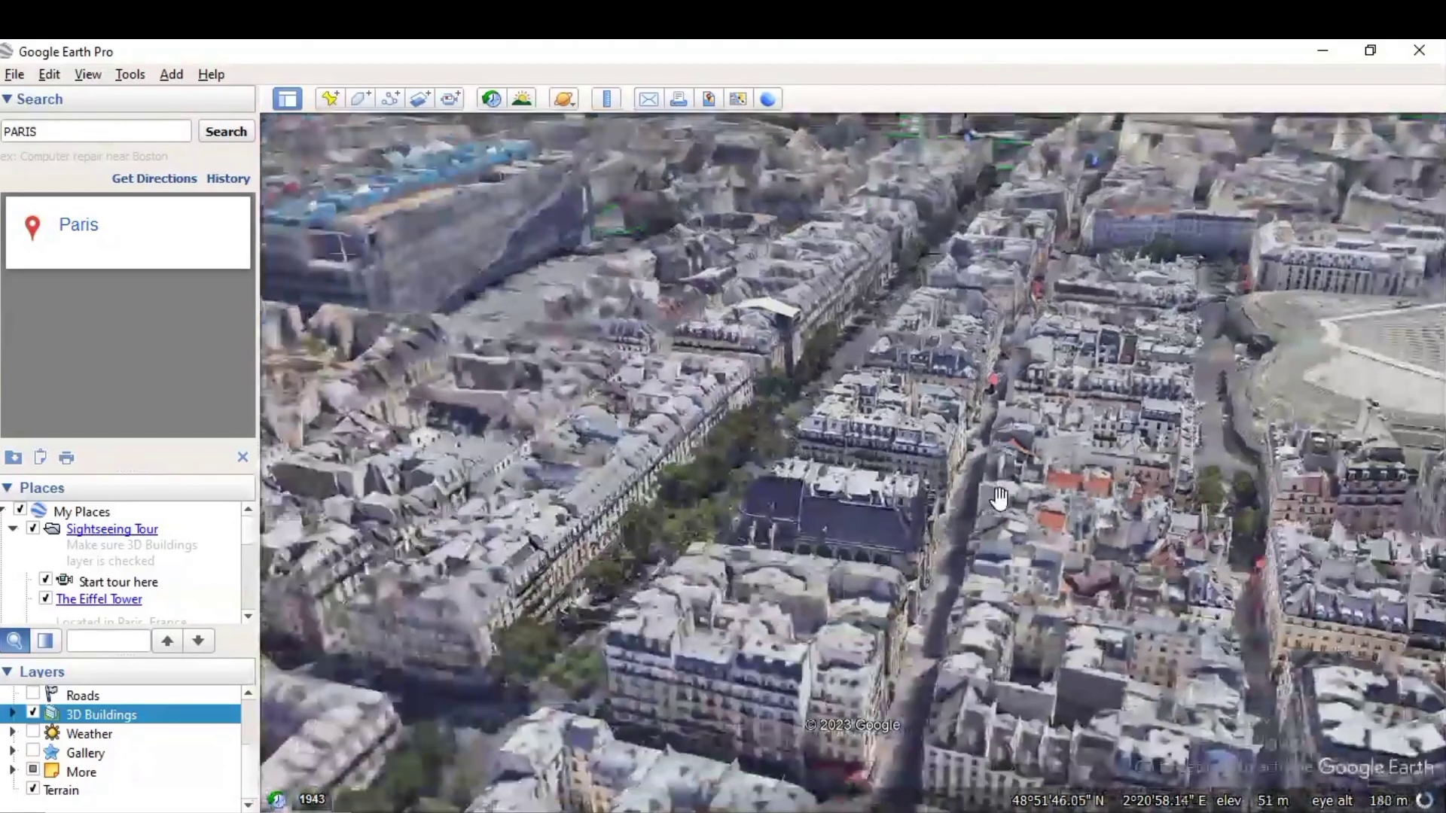
pyautogui.scroll(2, 985, 519)
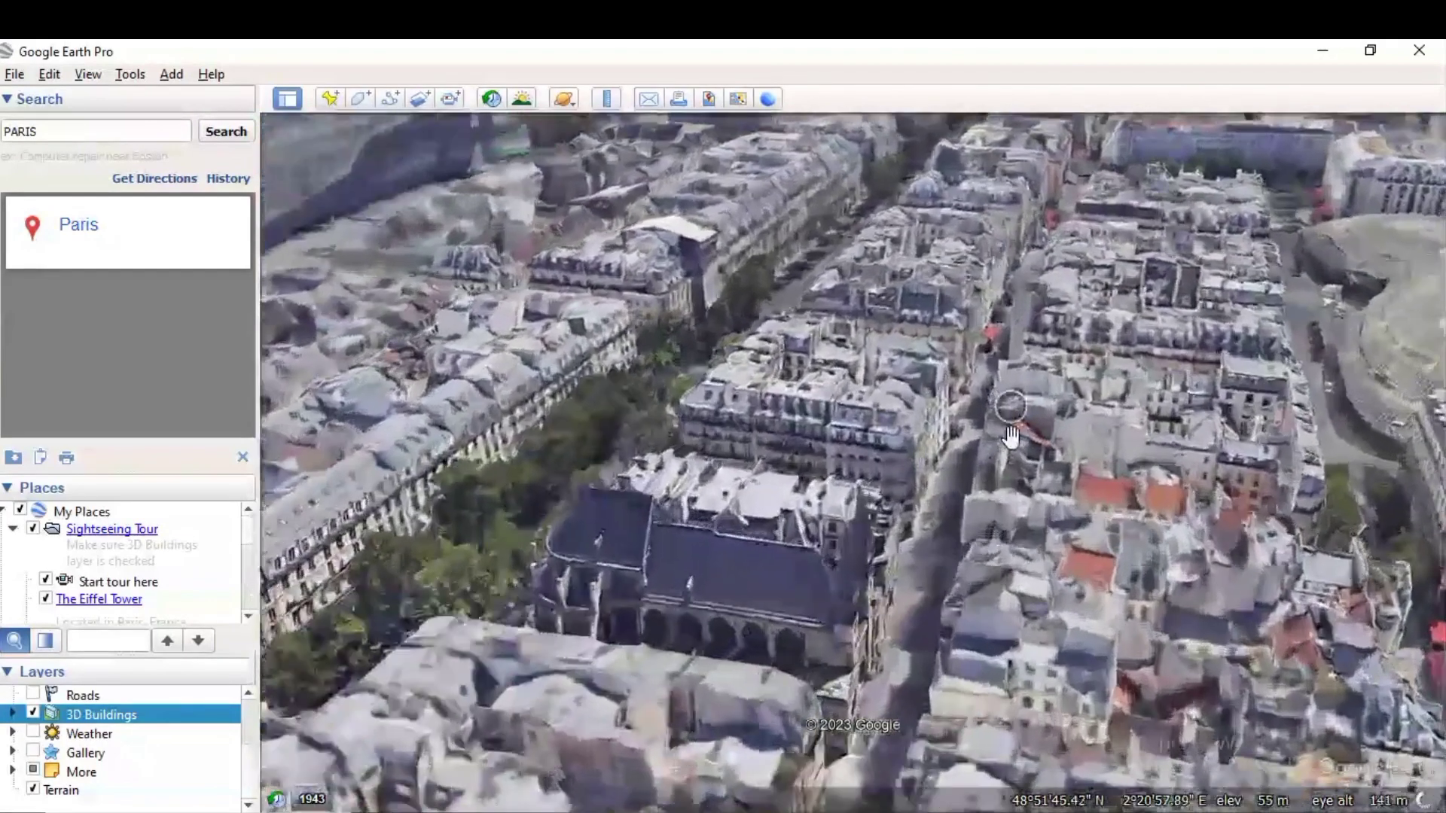
# - Descend to ground level in the narrow street between the 3D building blocks and switch to Street View
pyautogui.scroll(2, 973, 436)
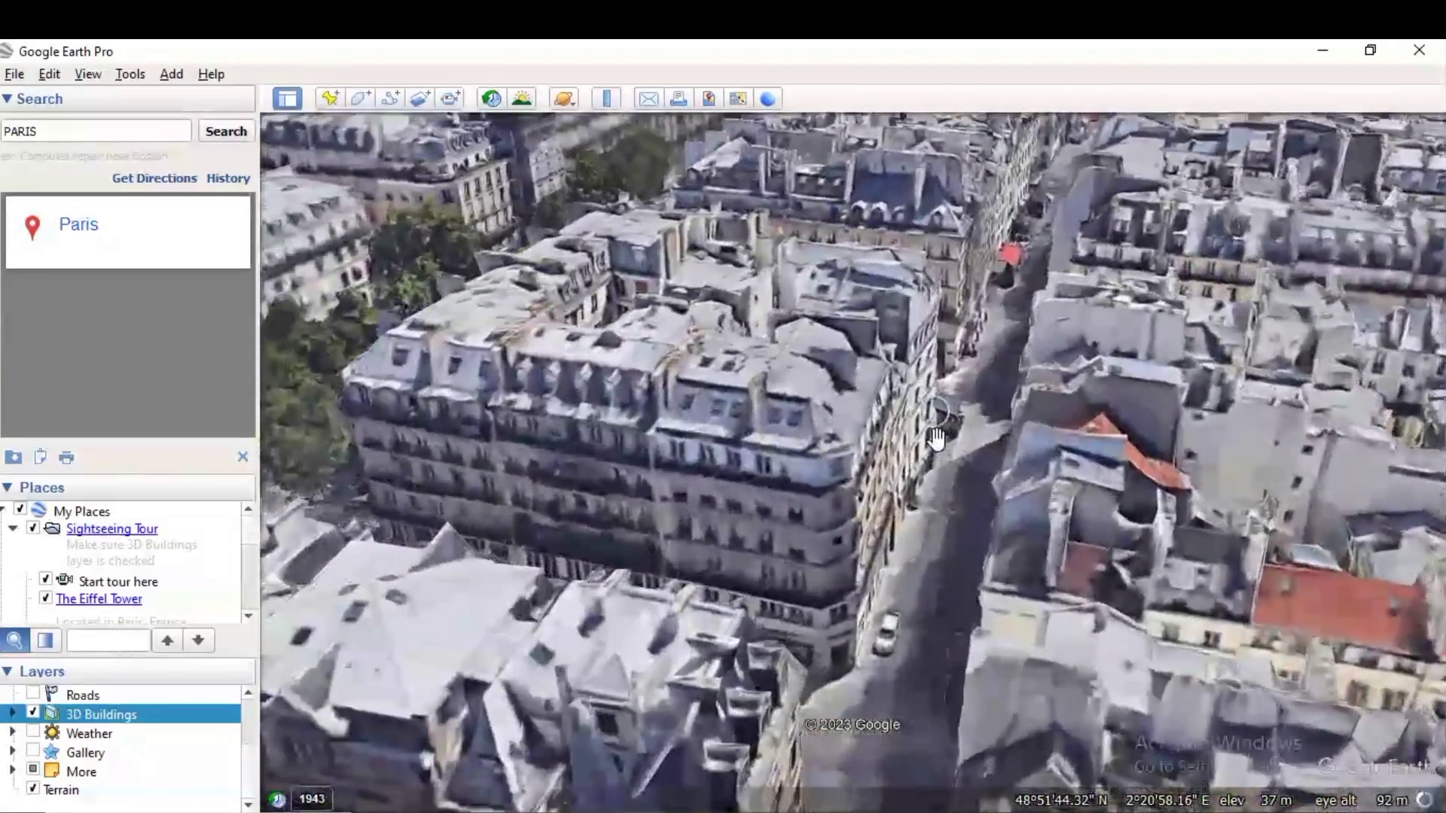
pyautogui.scroll(2, 983, 488)
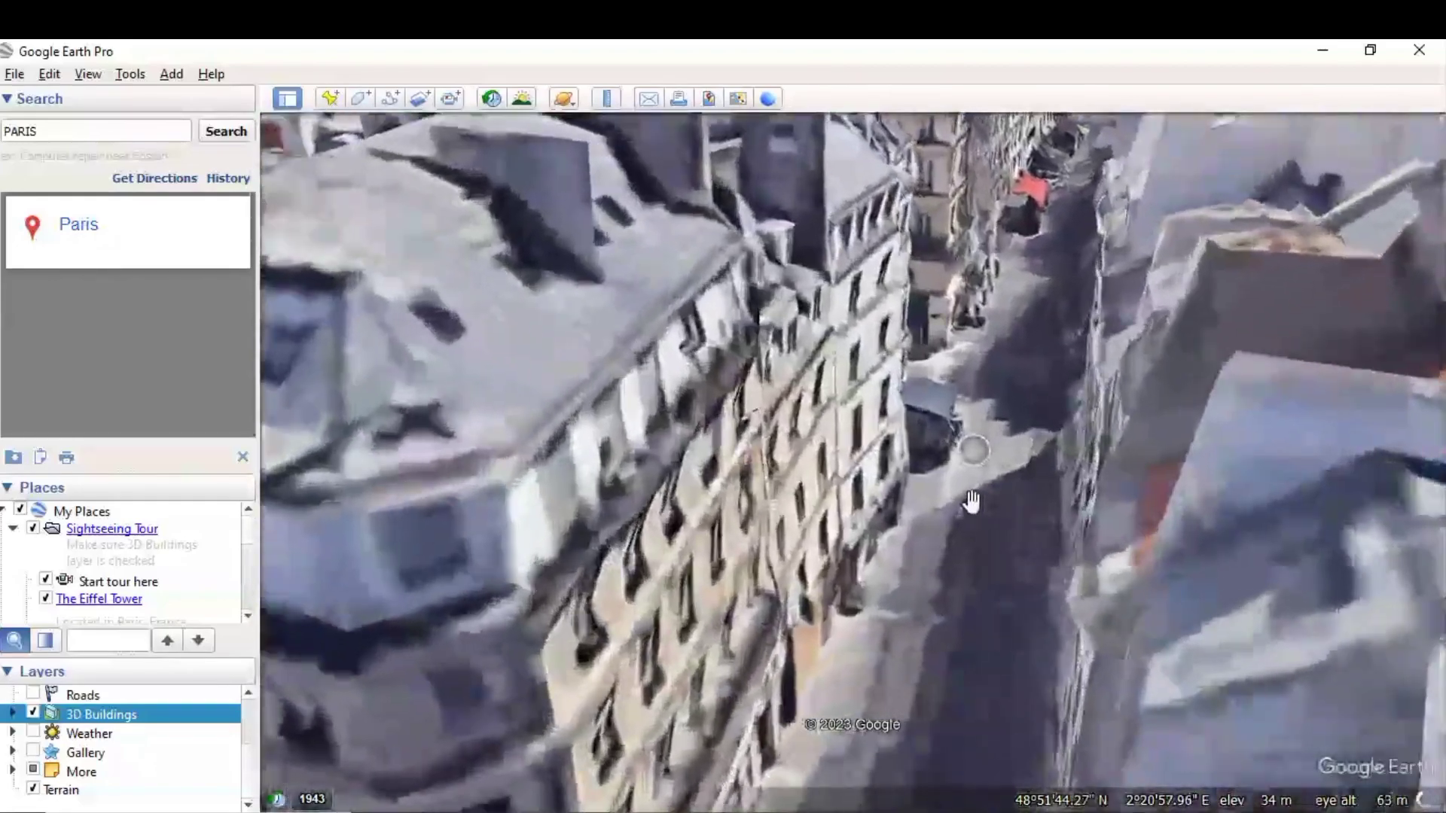
pyautogui.scroll(2, 983, 501)
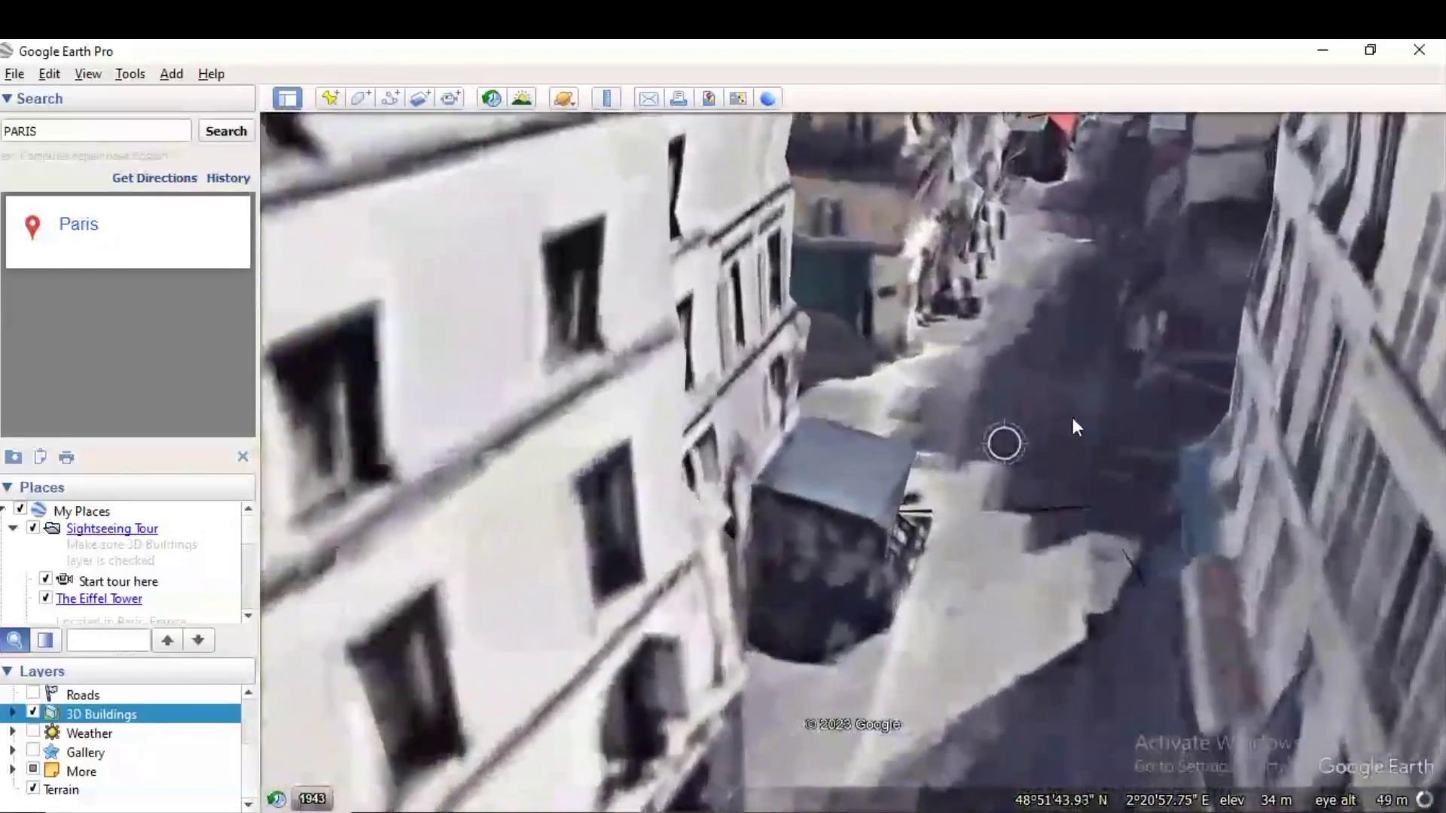
pyautogui.scroll(2, 1073, 414)
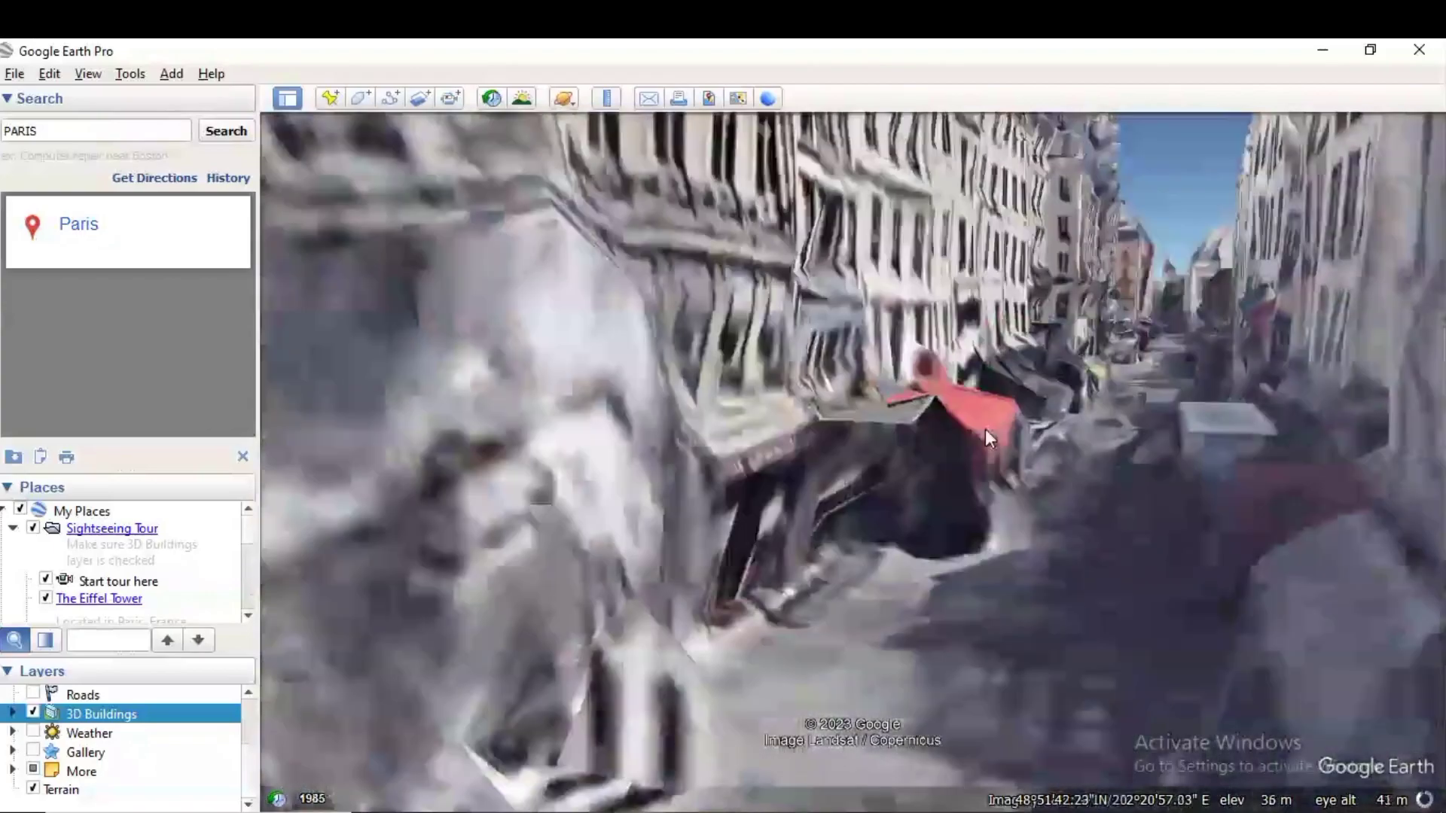
pyautogui.scroll(2, 1069, 414)
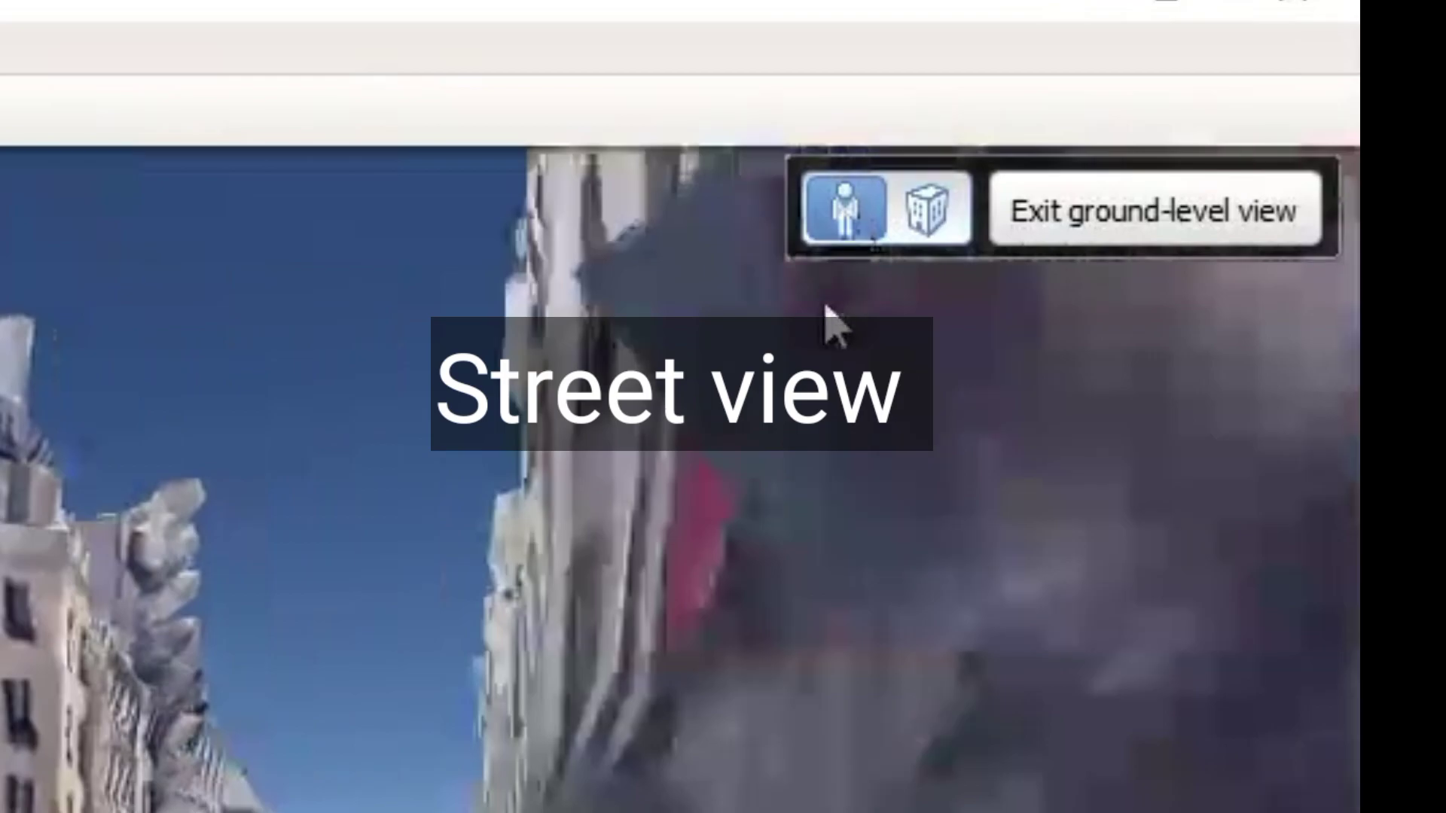
pyautogui.click(844, 215)
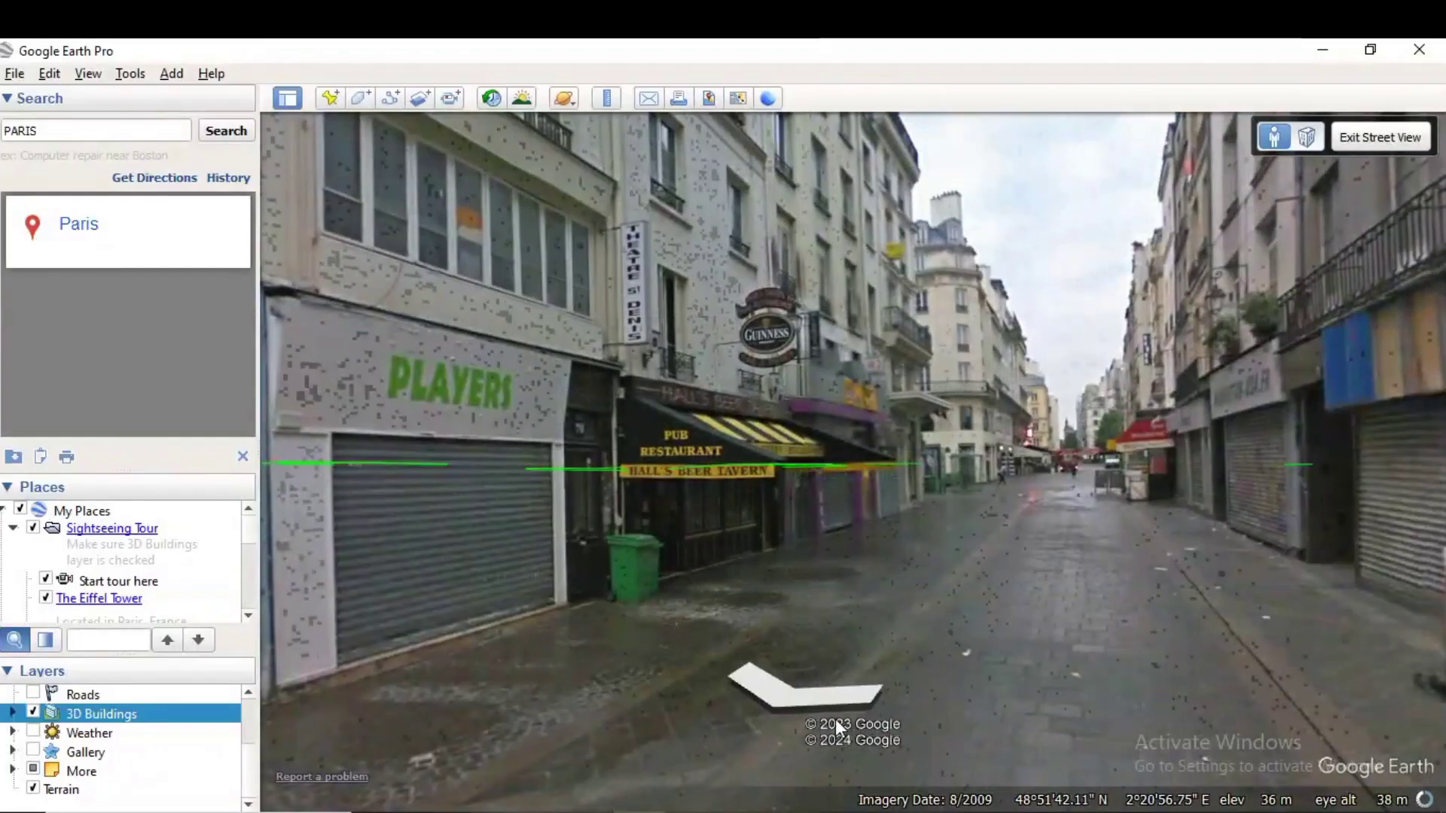
# - Move along the shopping street in Street View and look around at the surrounding shopfronts and side streets
pyautogui.moveTo(836, 720); pyautogui.dragTo(807, 706)
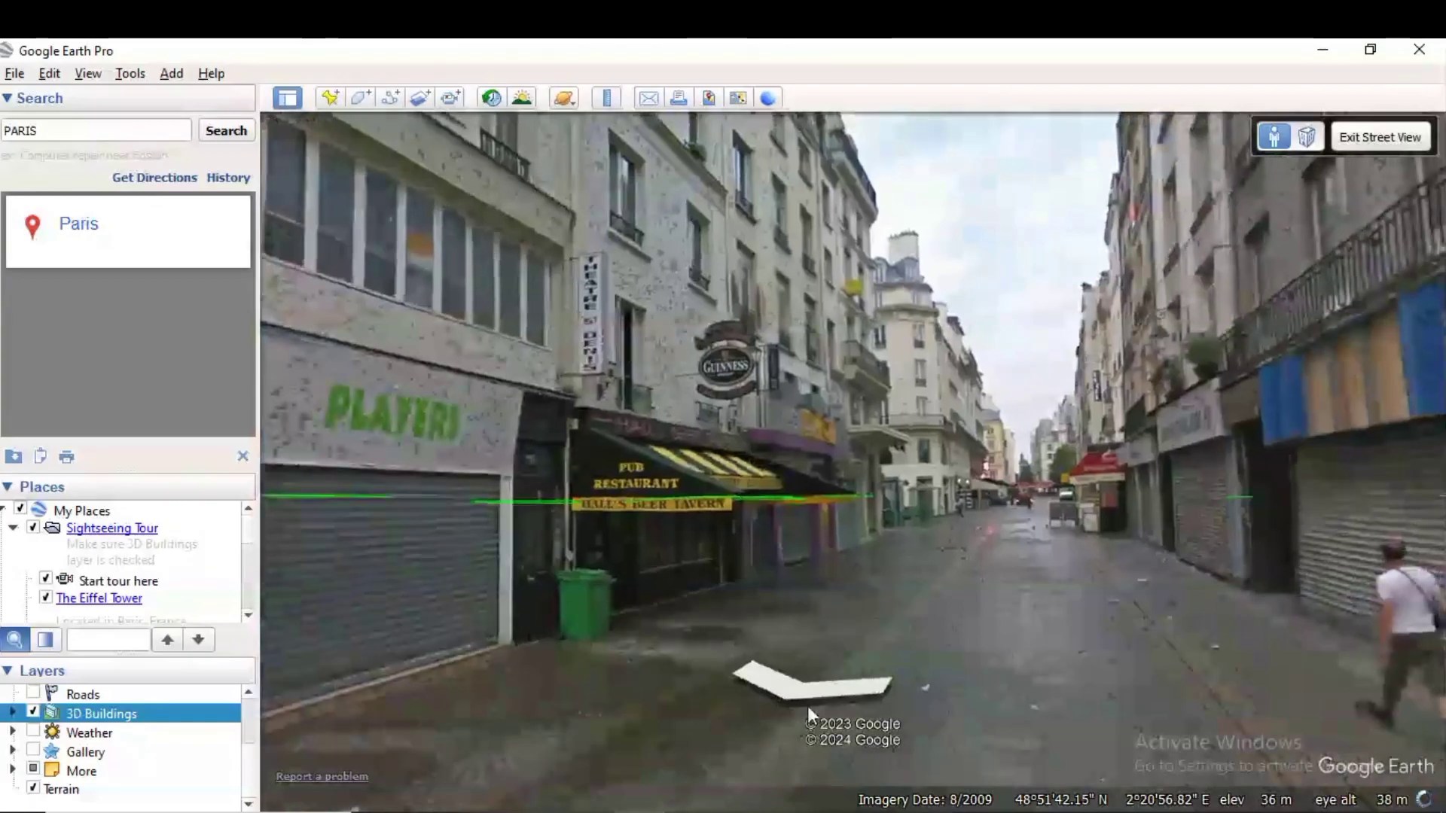
pyautogui.click(811, 695)
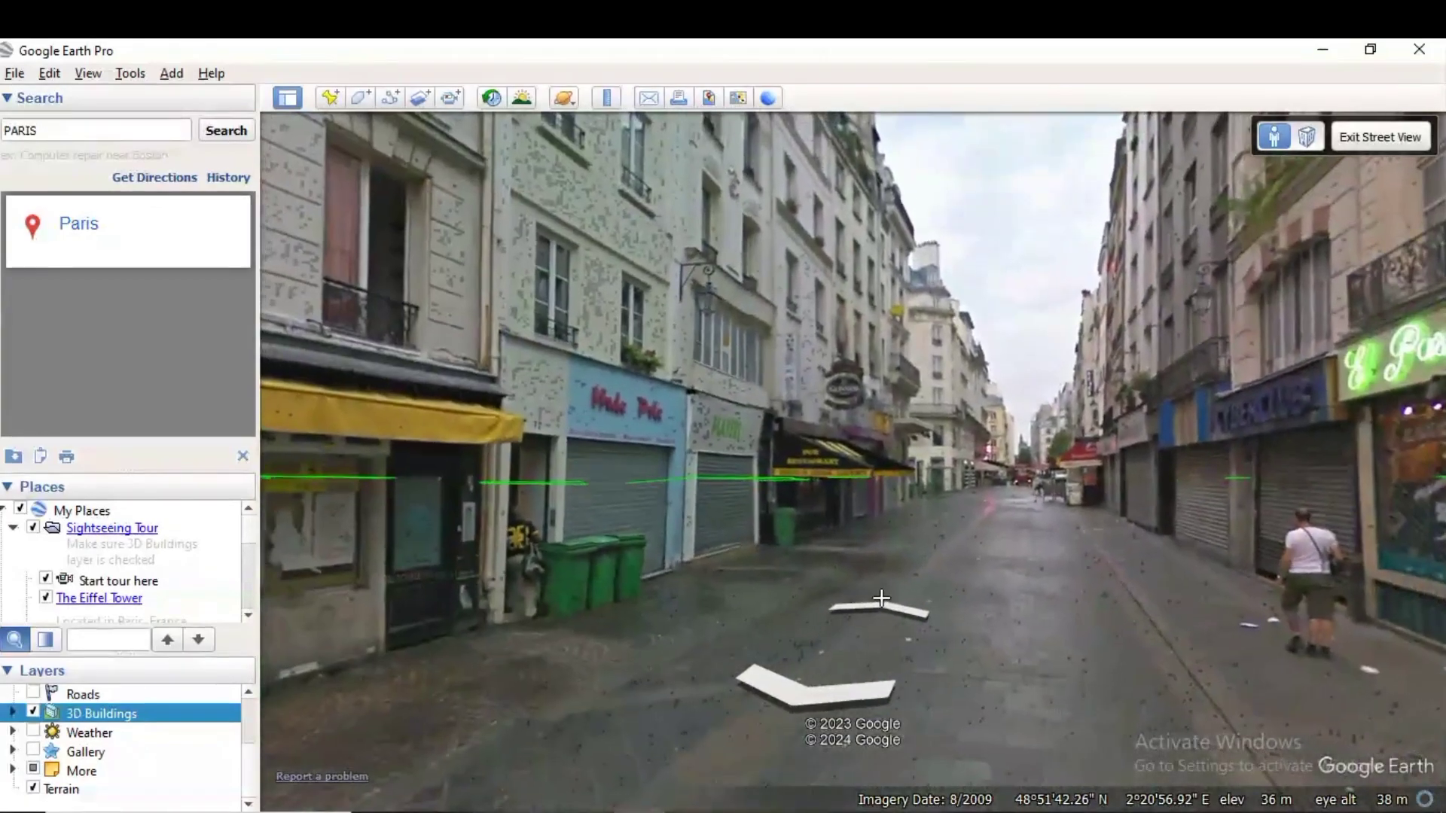
pyautogui.moveTo(870, 603); pyautogui.dragTo(317, 652)
pyautogui.moveTo(1188, 506); pyautogui.dragTo(580, 488)
pyautogui.moveTo(1178, 447); pyautogui.dragTo(641, 460)
pyautogui.moveTo(1191, 407); pyautogui.dragTo(800, 422)
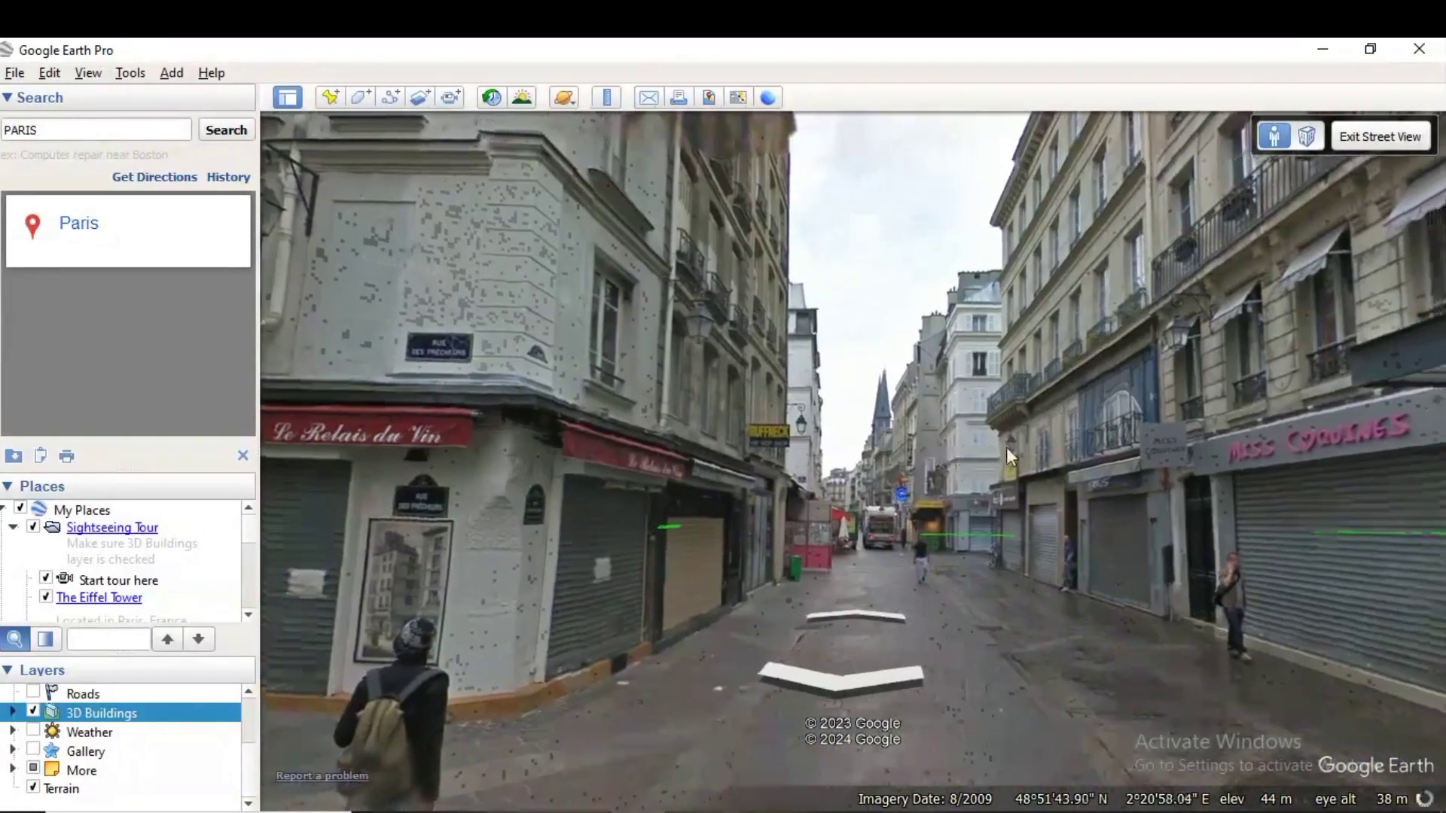
pyautogui.doubleClick(949, 446)
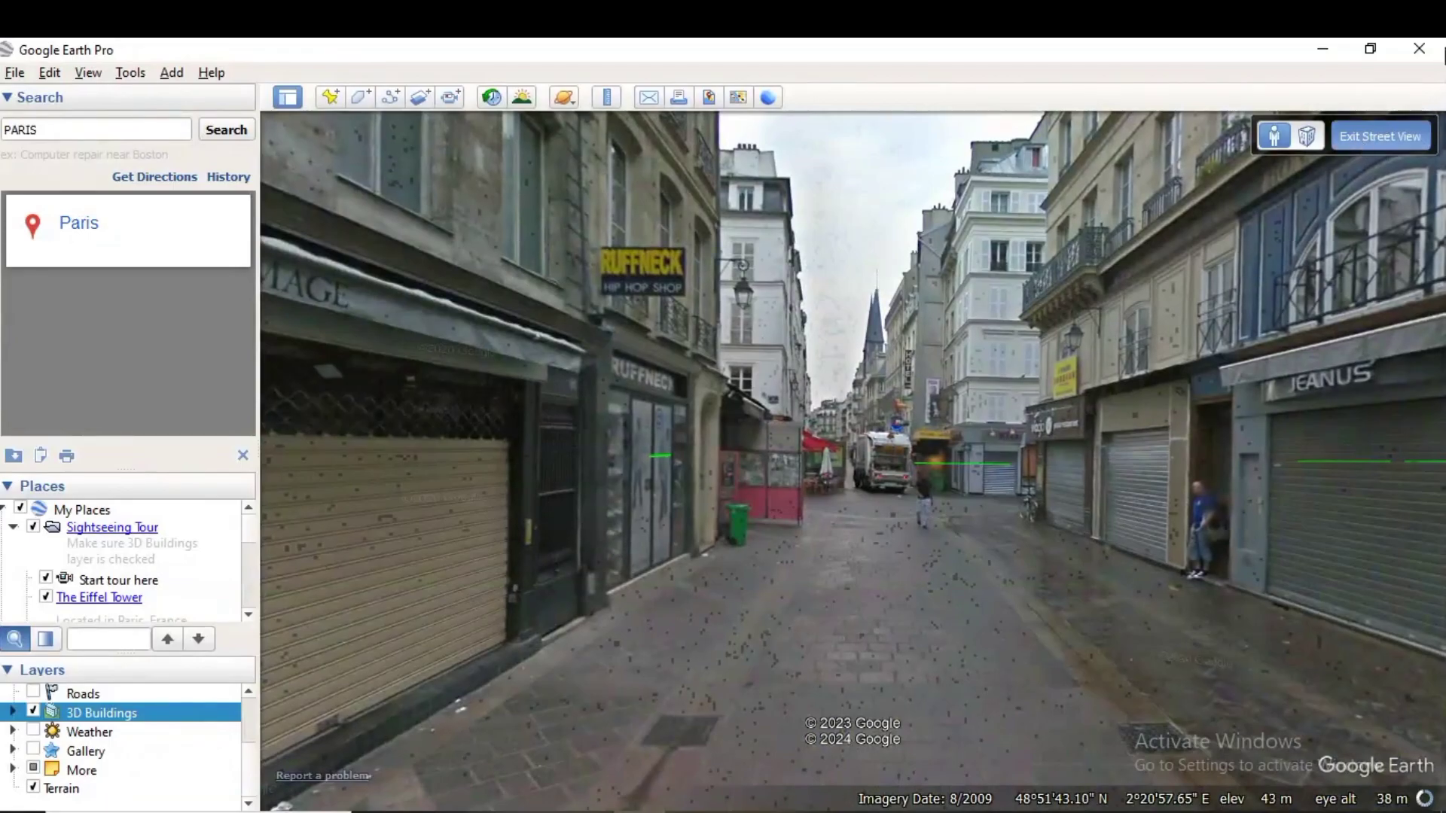
# - Exit Street View and turn off the 3D Buildings layer over Paris
pyautogui.click(1379, 137)
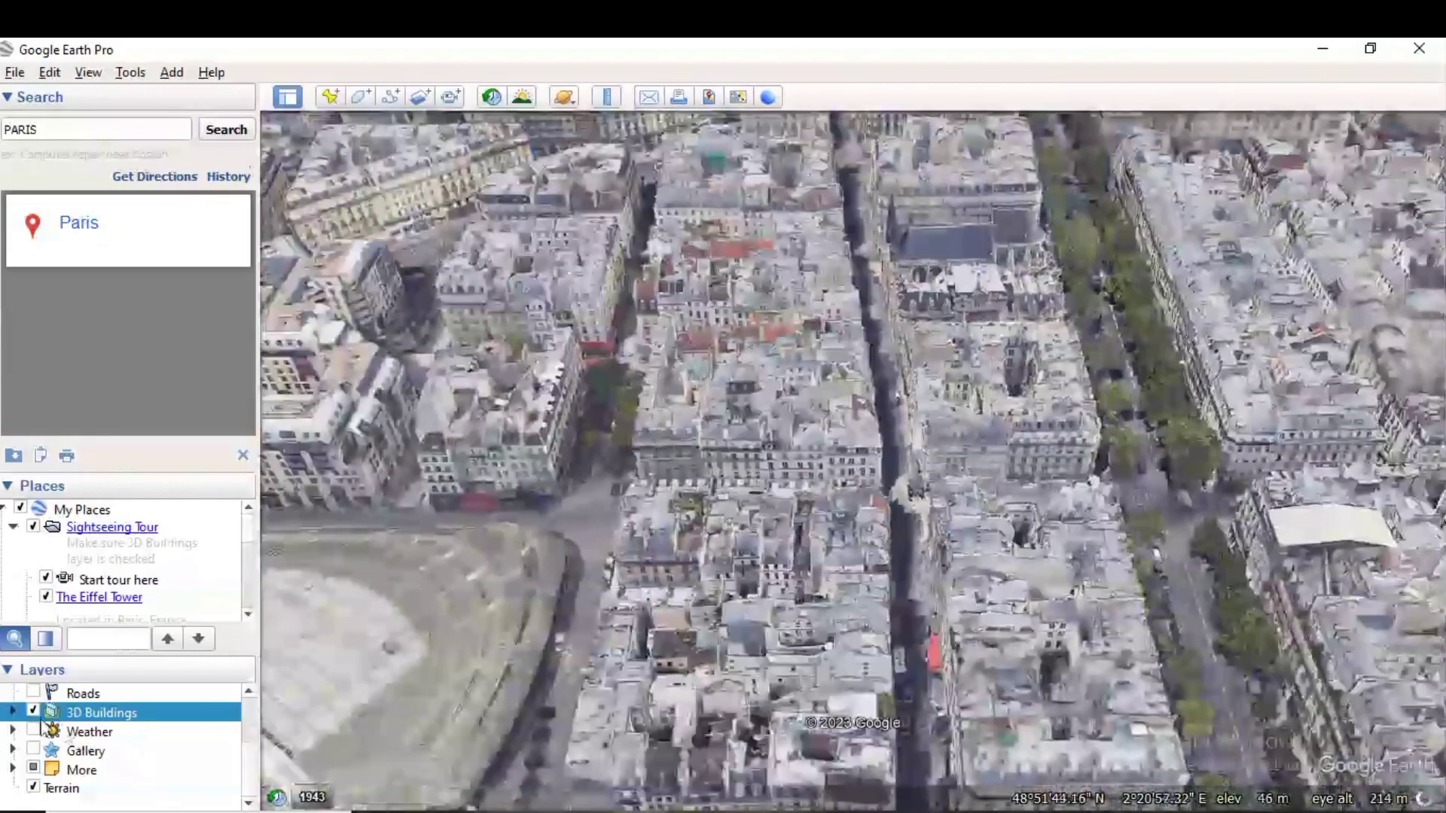
pyautogui.click(33, 713)
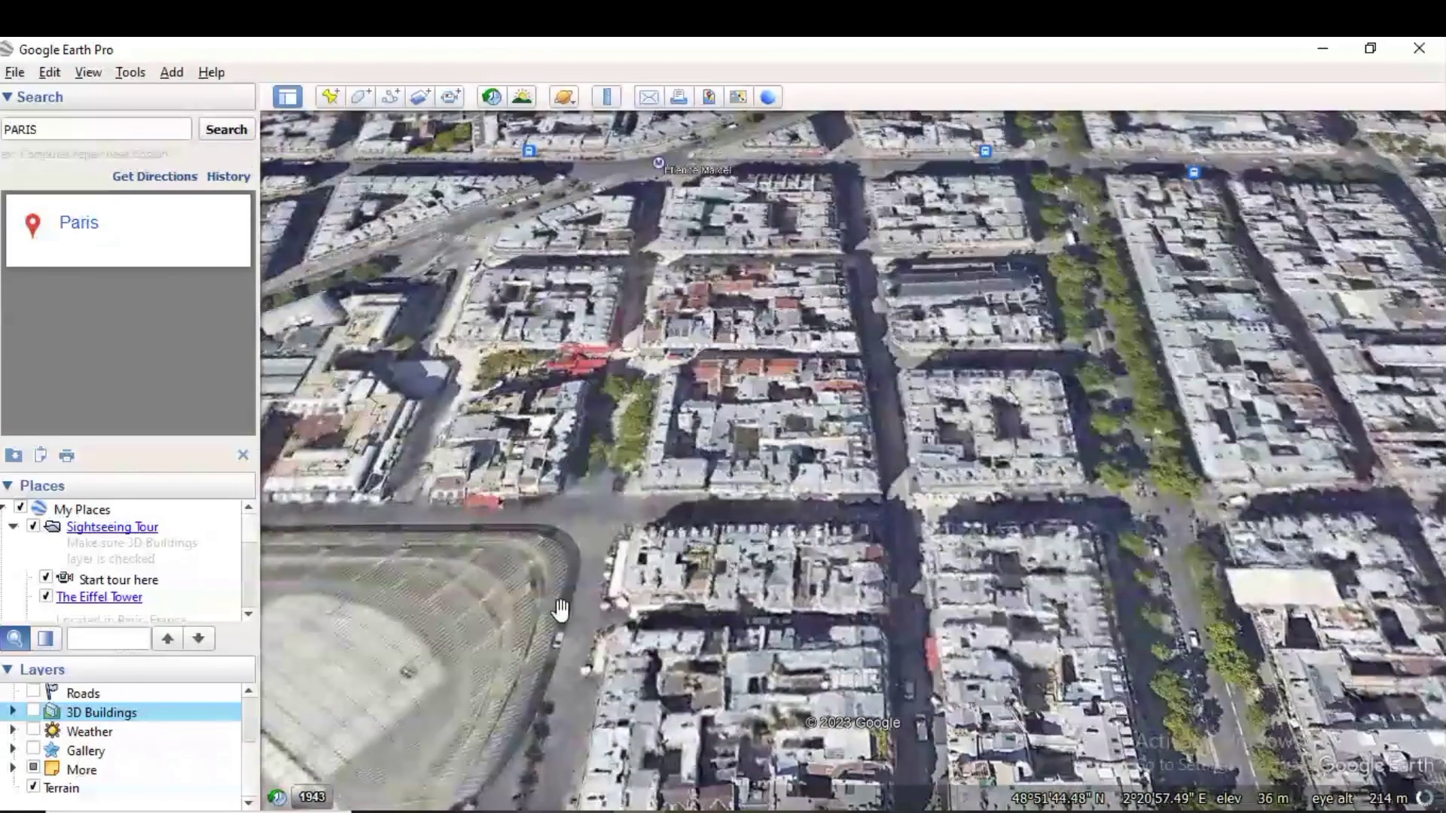
pyautogui.scroll(-5, 745, 565)
pyautogui.scroll(-5, 747, 564)
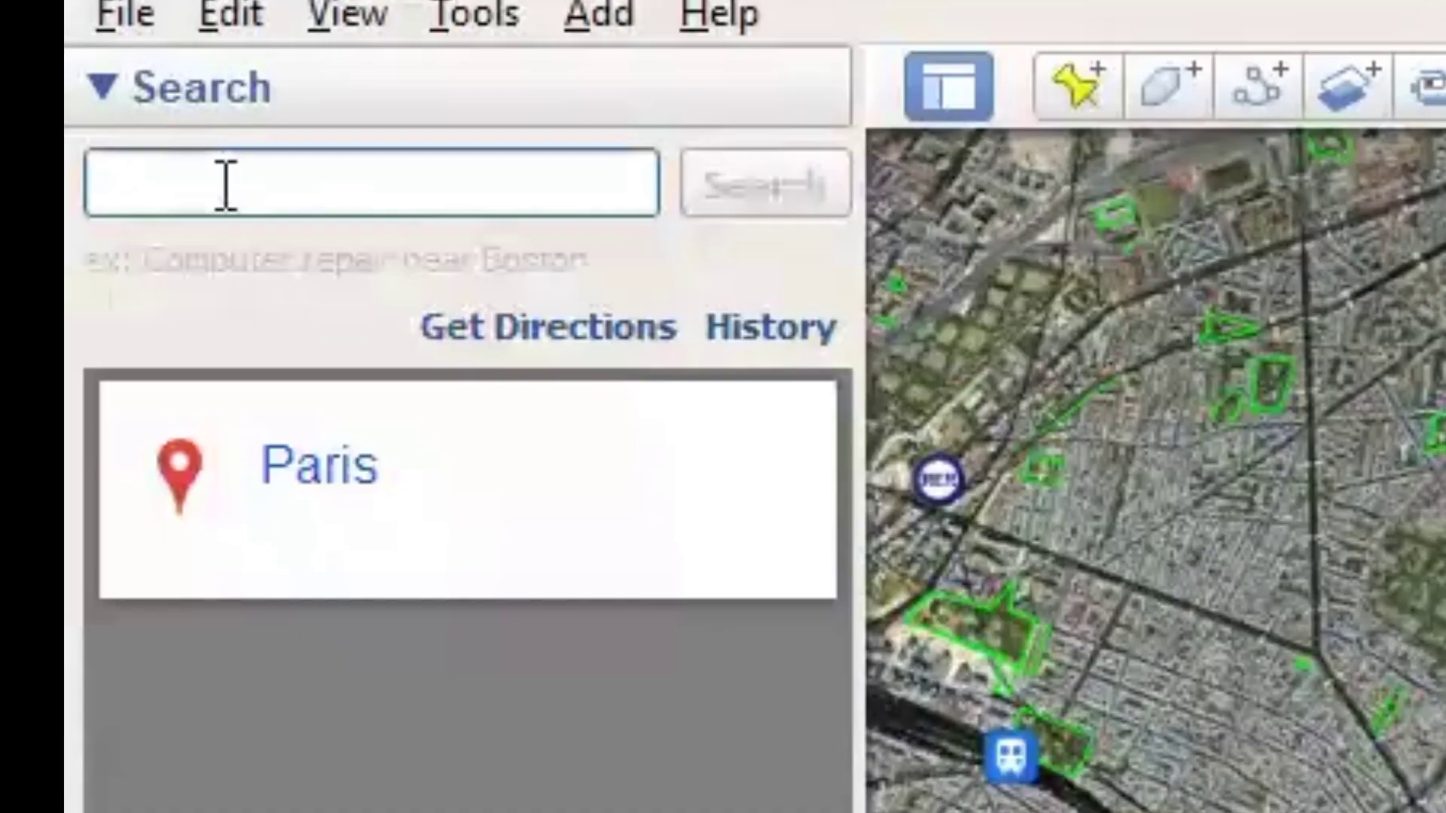
# - Search for Chennai, Tamil Nadu and go to the area around its marker
pyautogui.write('CHENN')
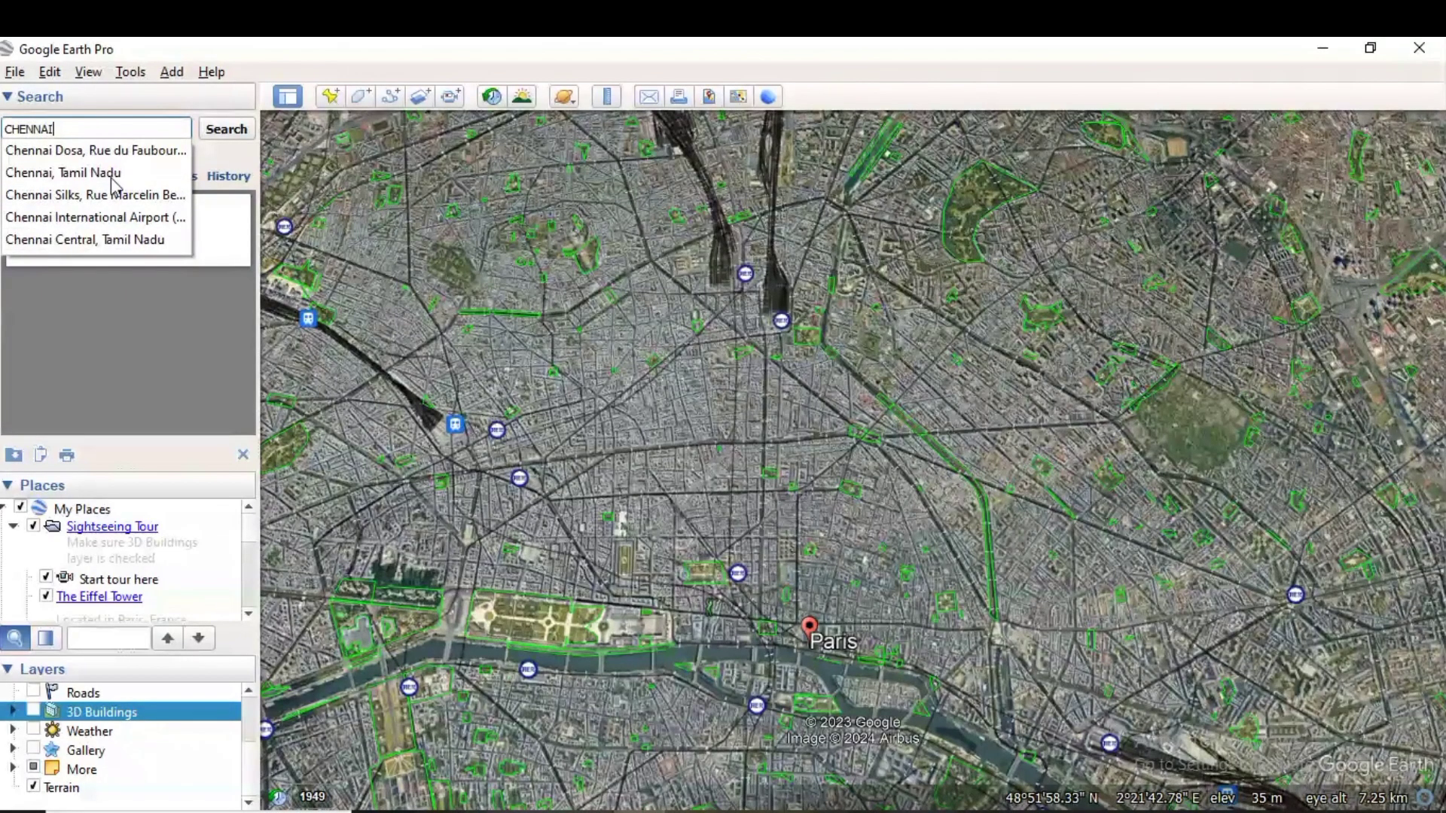
pyautogui.click(239, 132)
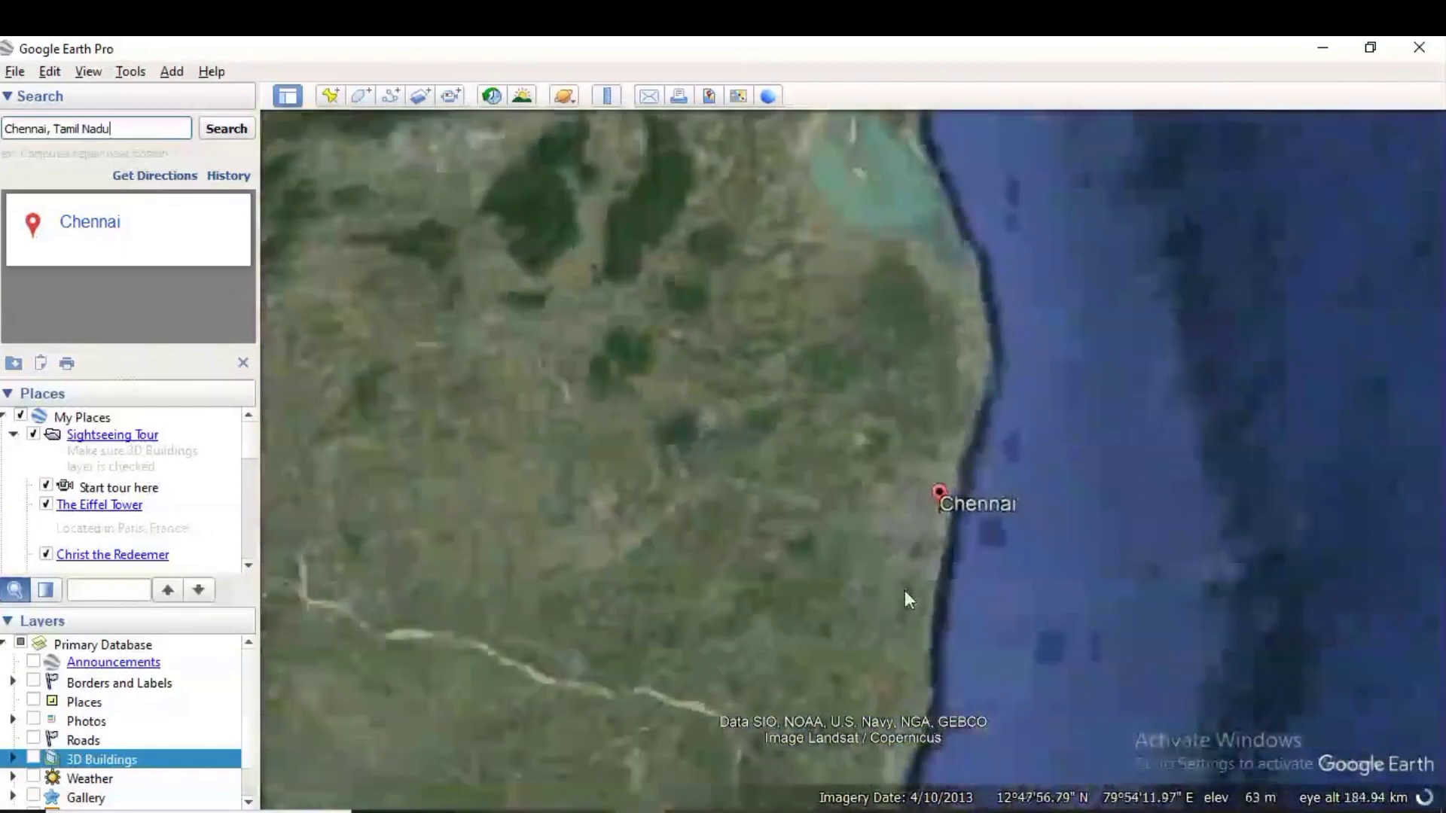
pyautogui.scroll(5, 870, 472)
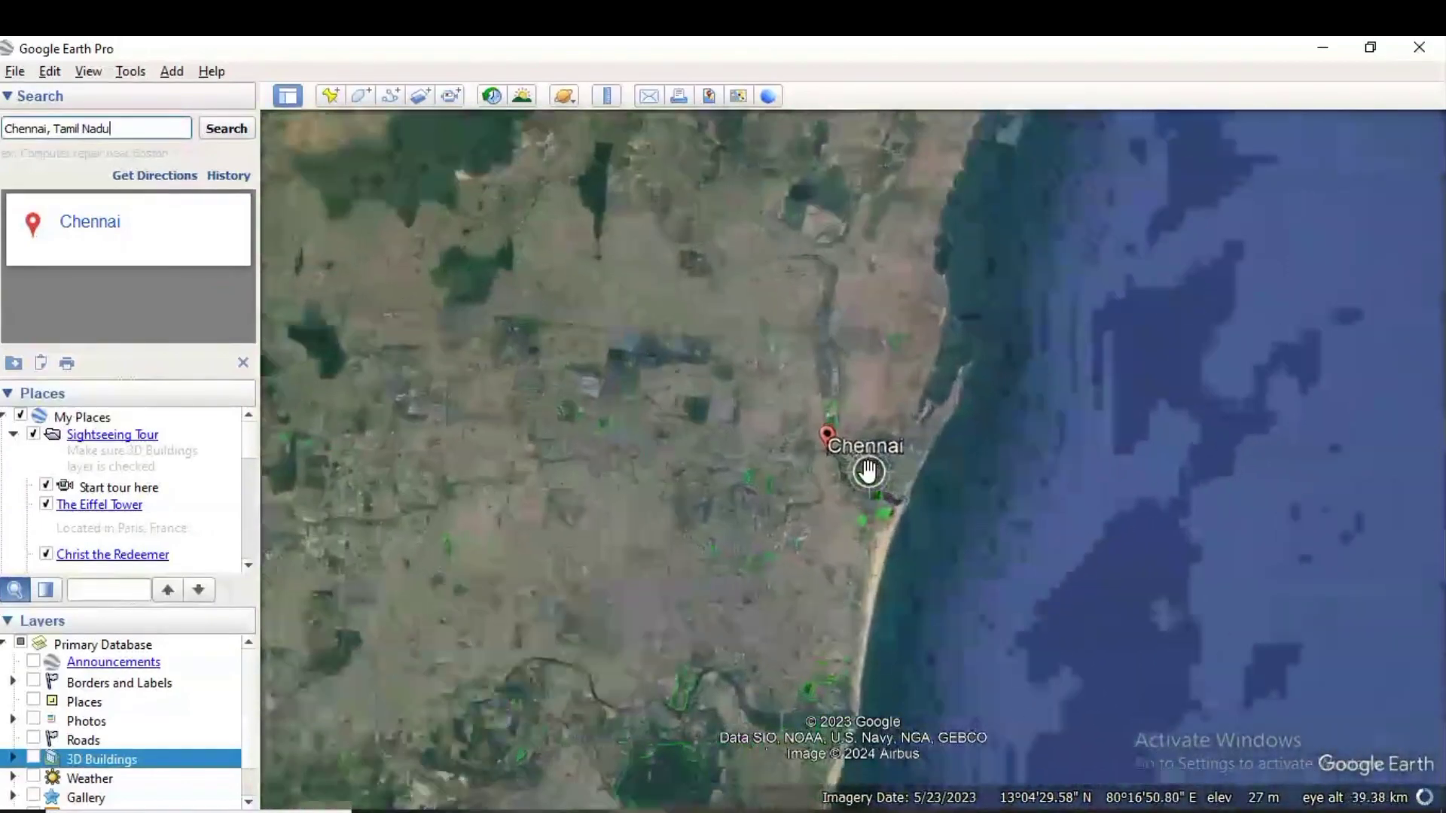
pyautogui.scroll(5, 748, 417)
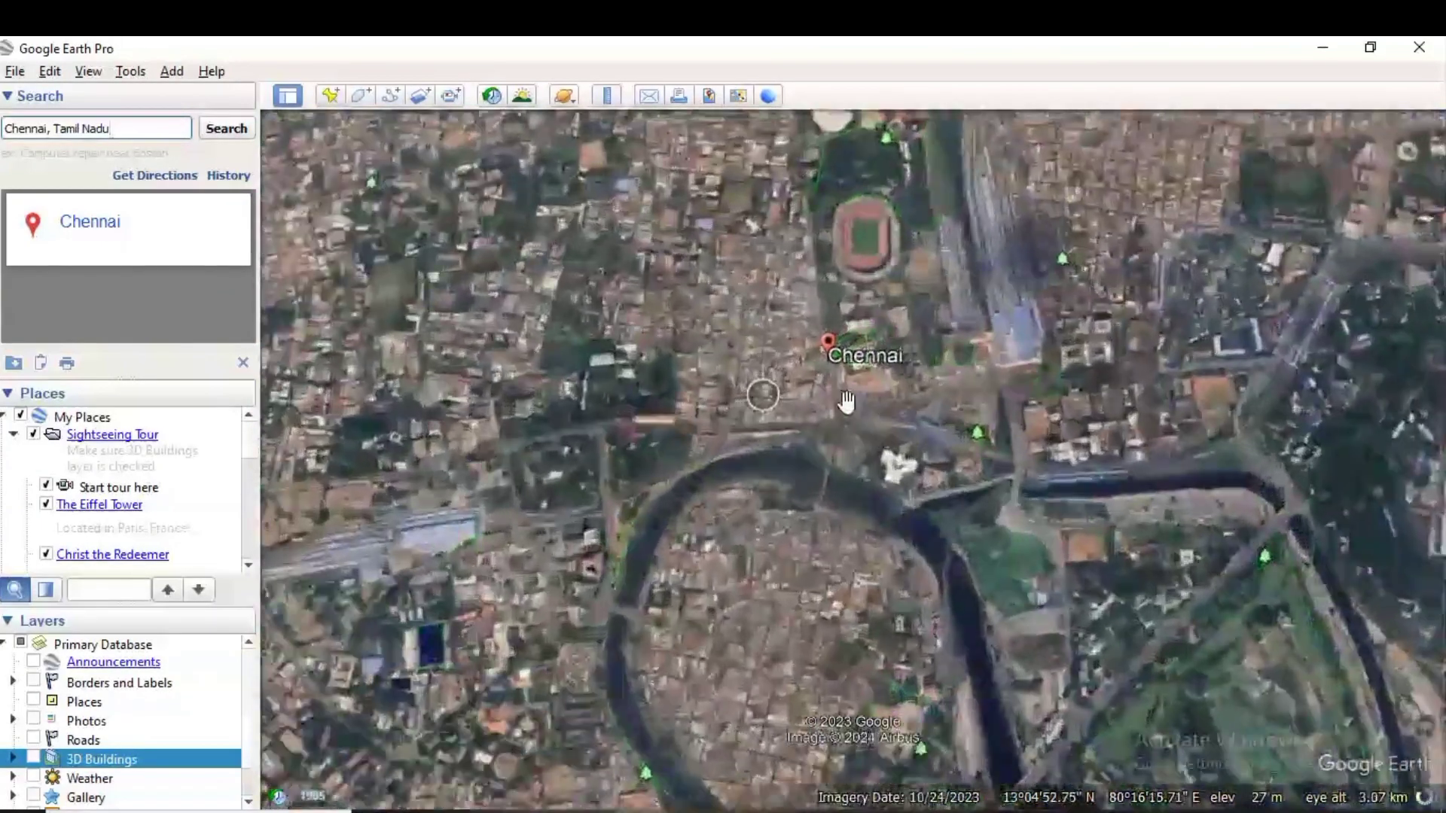
pyautogui.scroll(4, 838, 359)
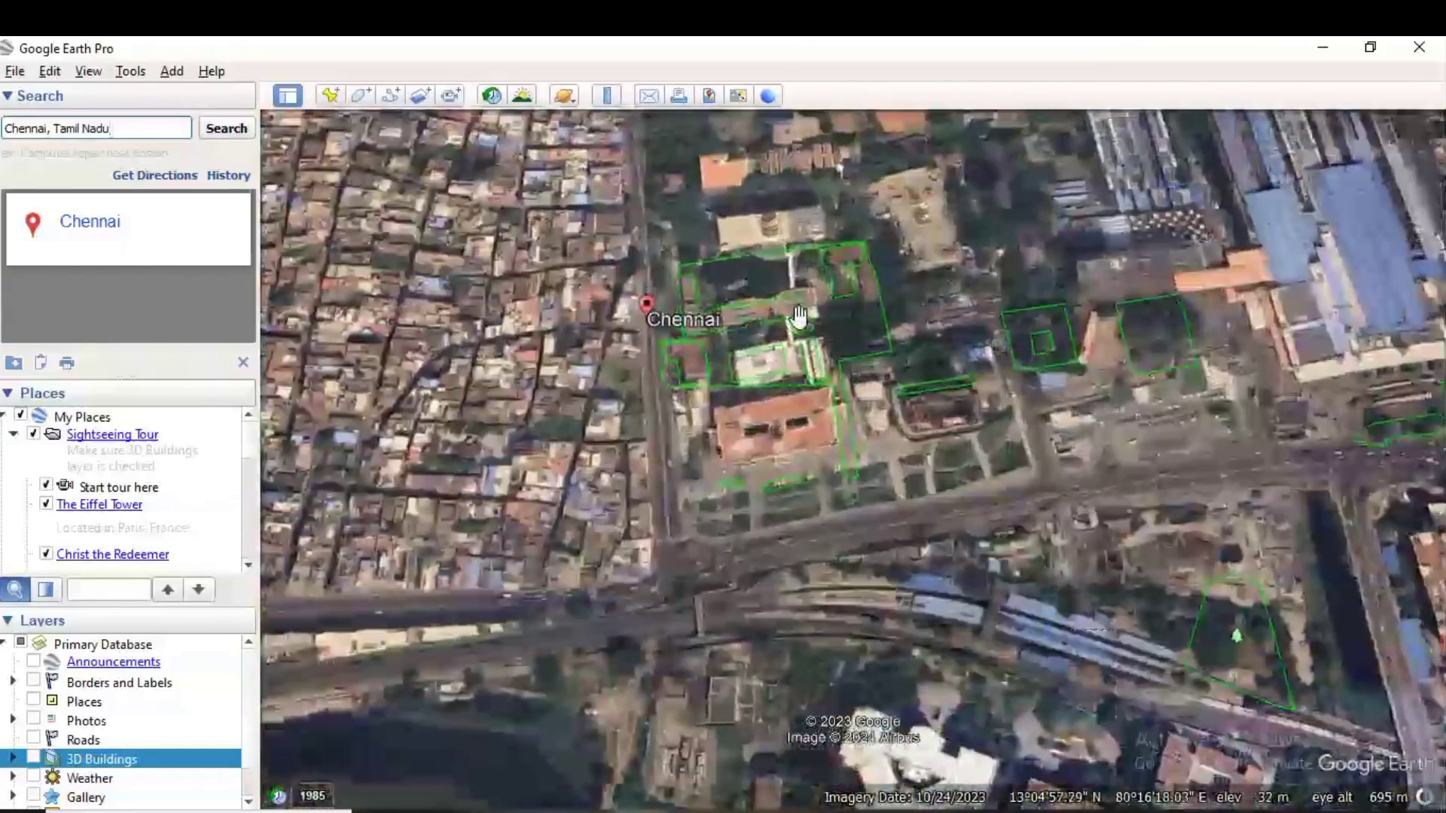
# - Examine the surroundings of the Chennai marker and centre a close view on the oval stadium north of it
pyautogui.scroll(-3, 672, 398)
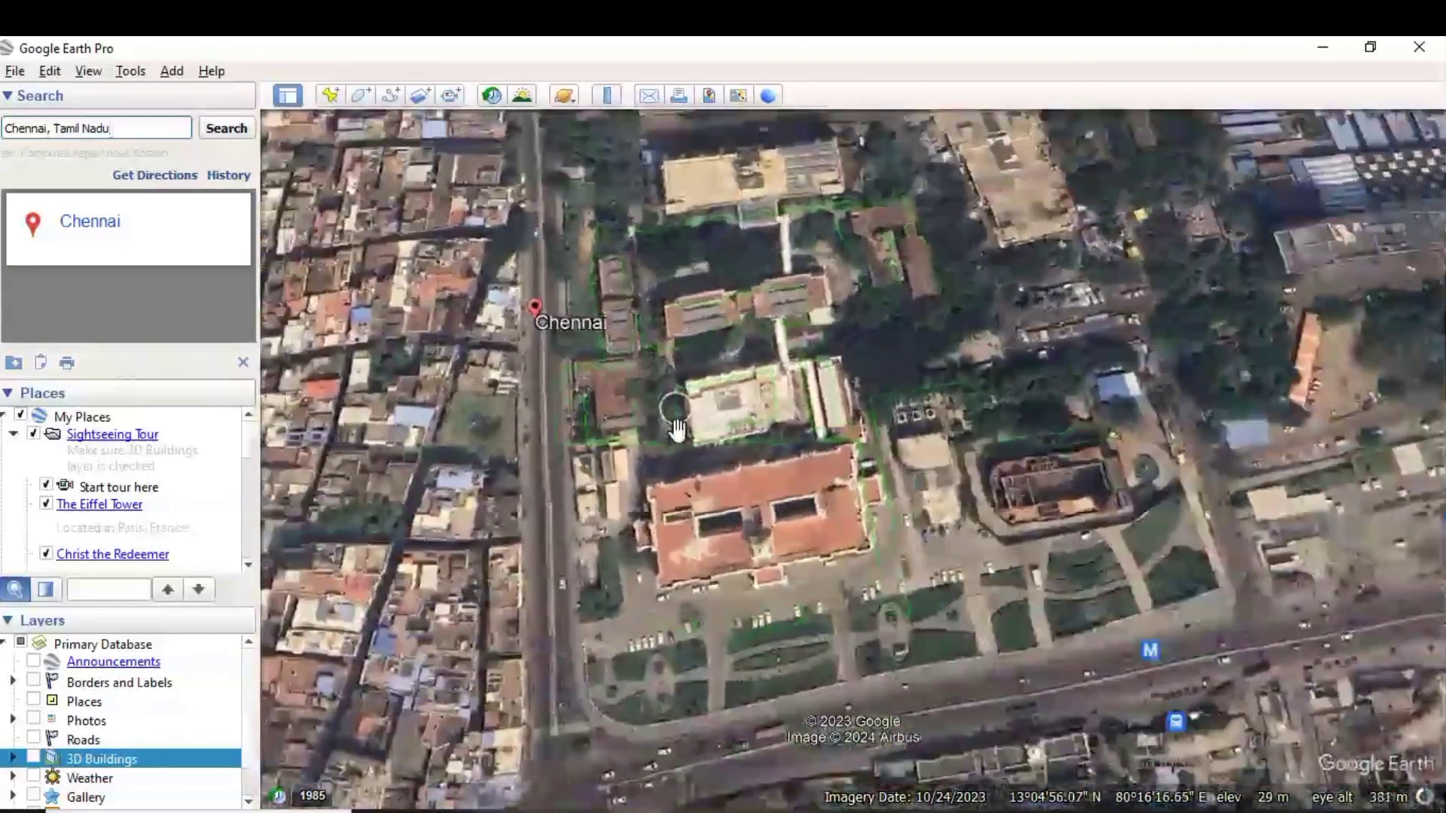
pyautogui.scroll(-3, 687, 329)
pyautogui.scroll(3, 728, 121)
pyautogui.scroll(3, 728, 121)
pyautogui.scroll(-3, 729, 124)
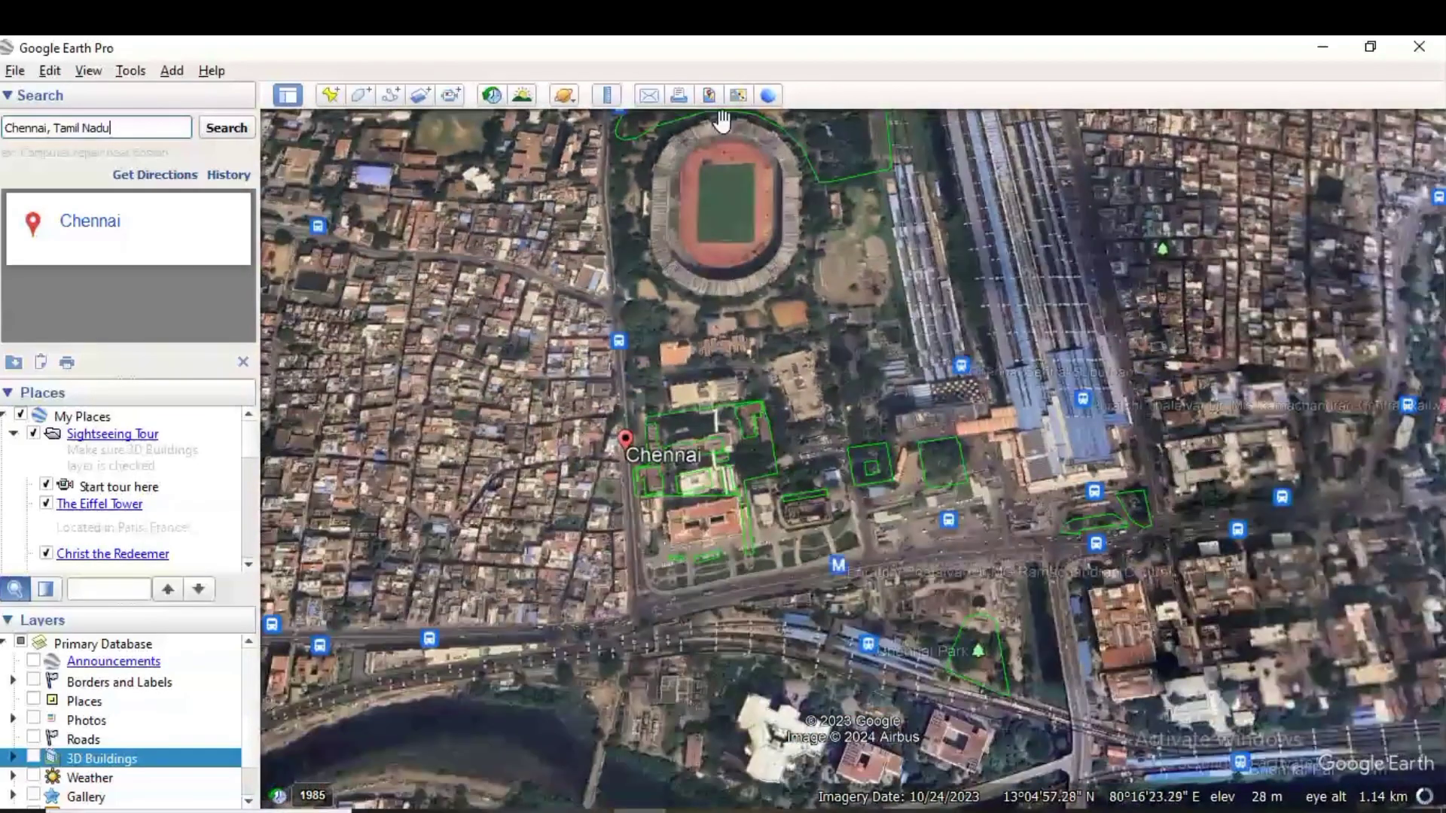
pyautogui.scroll(3, 721, 122)
pyautogui.scroll(2, 721, 122)
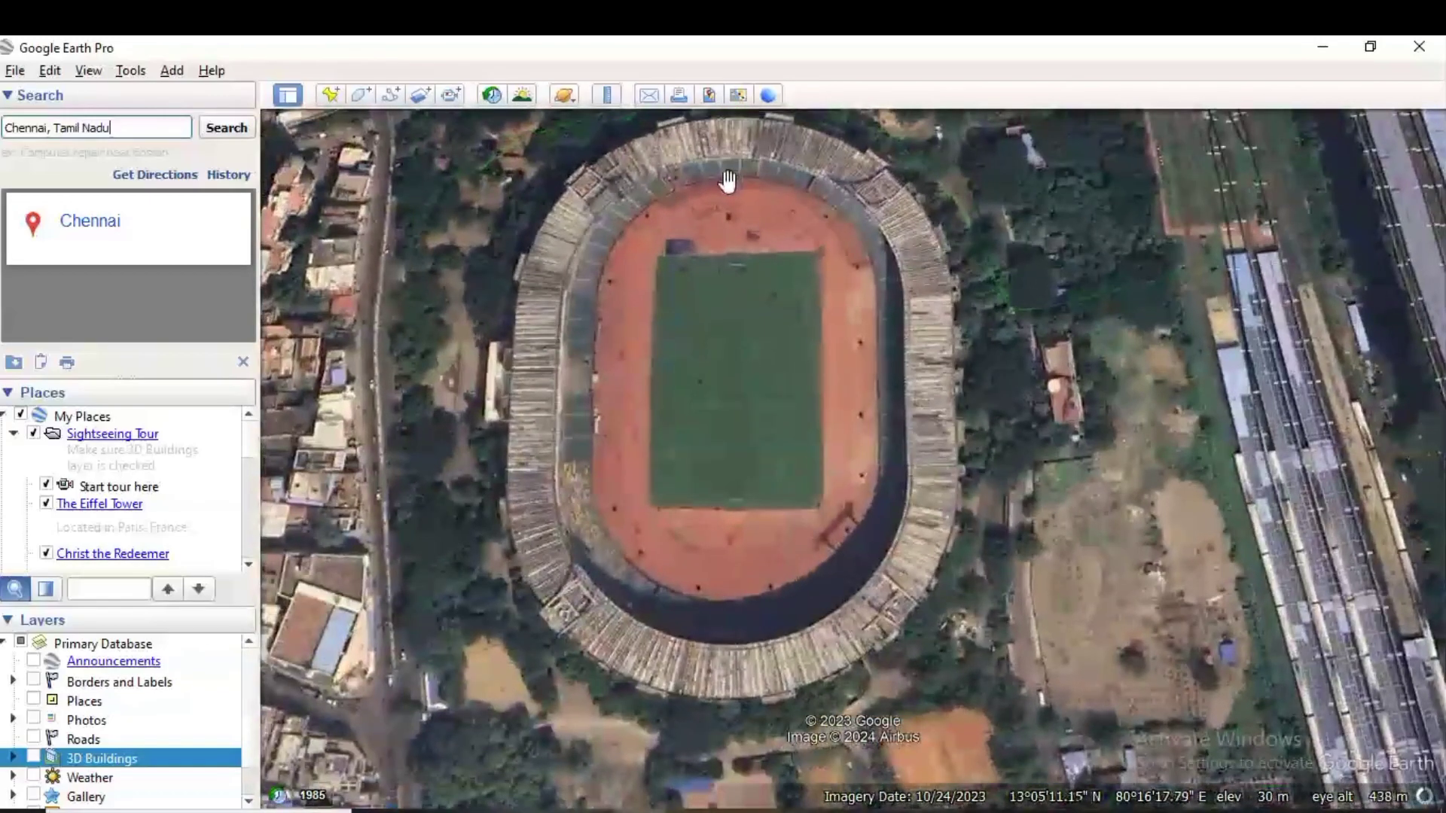
pyautogui.moveTo(726, 187); pyautogui.dragTo(737, 229)
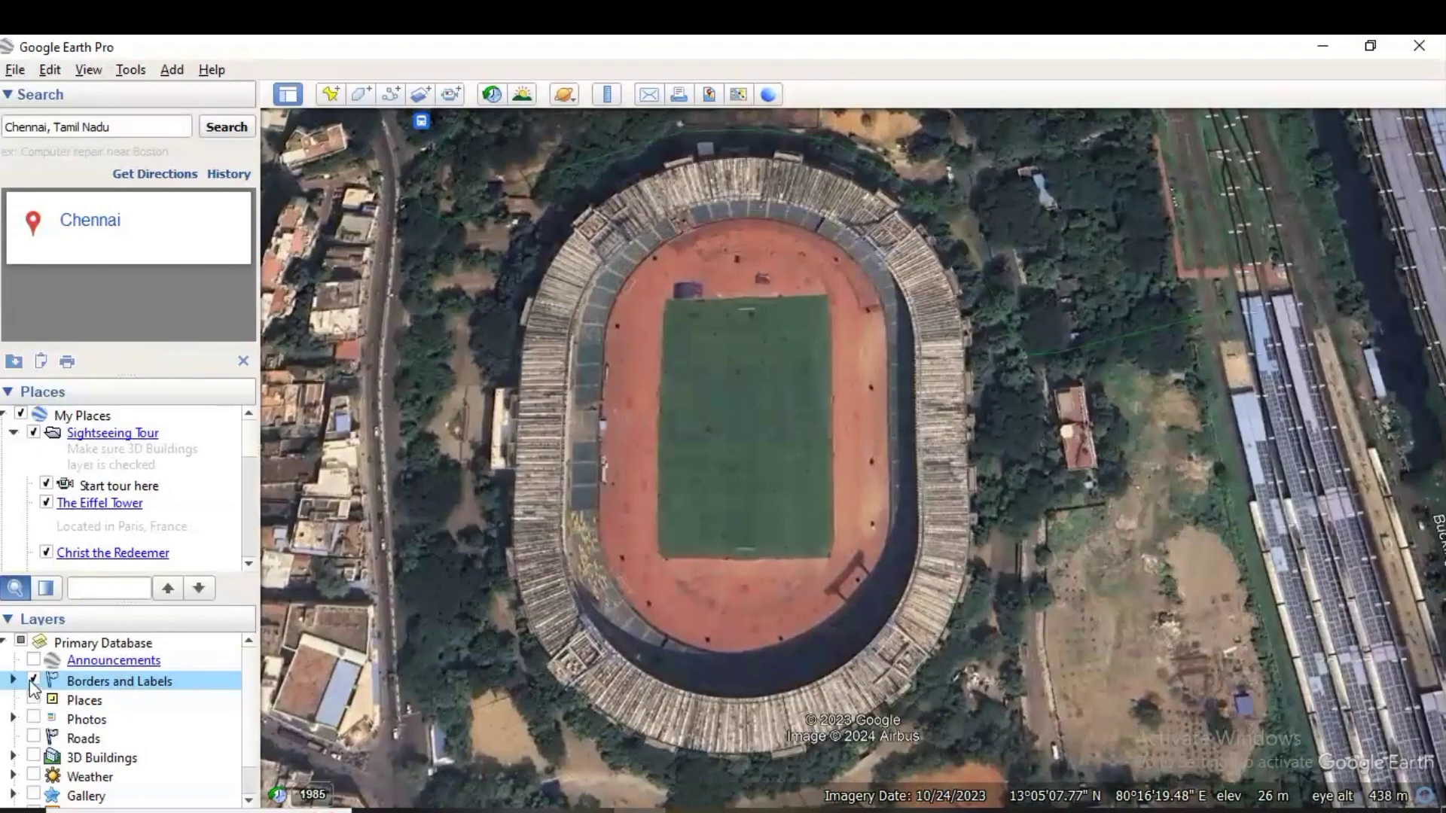
# - With the Borders and Labels layer on, view Chennai and its surrounding coastline from high altitude
pyautogui.scroll(-5, 663, 519)
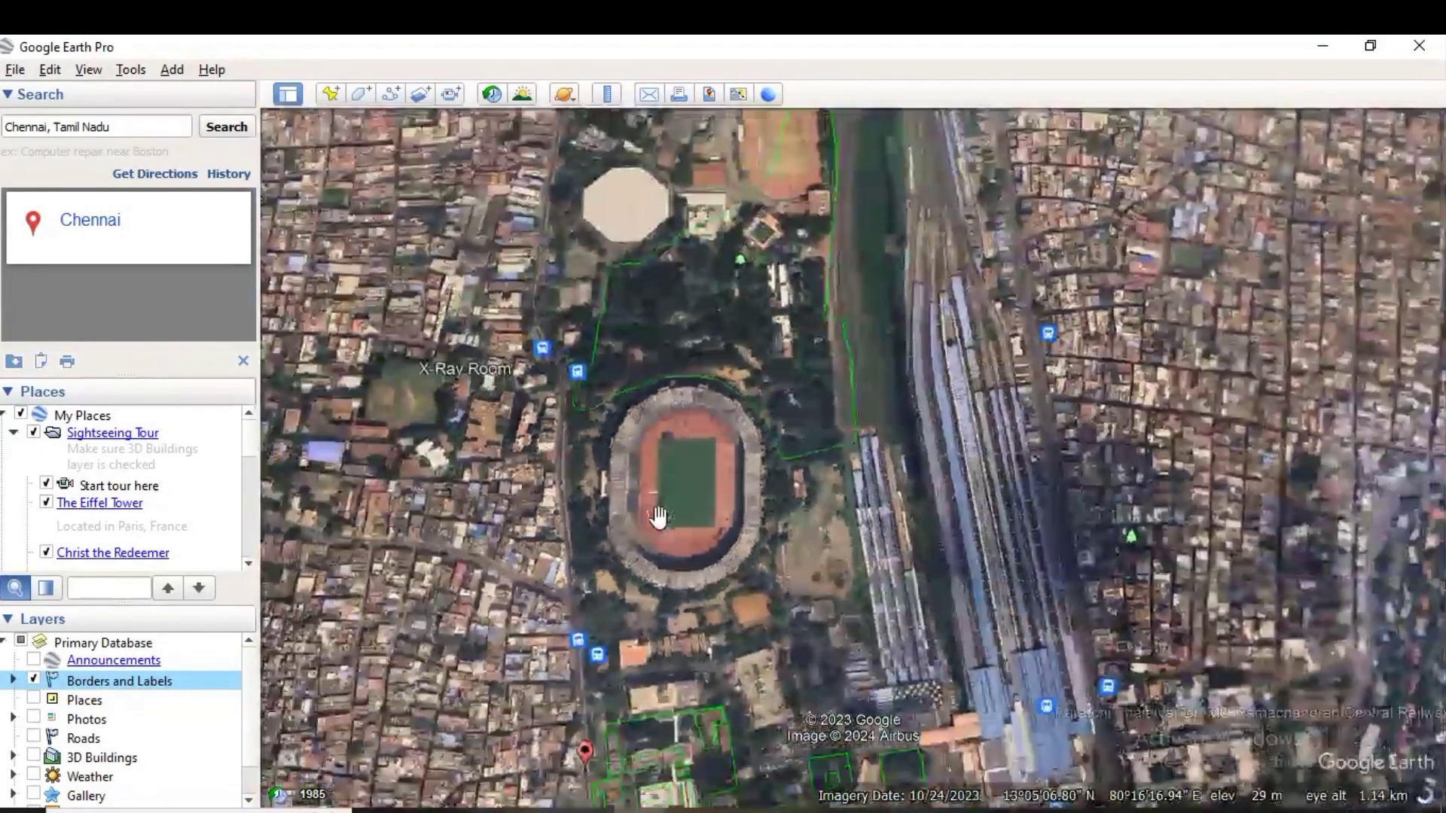
pyautogui.scroll(-5, 657, 516)
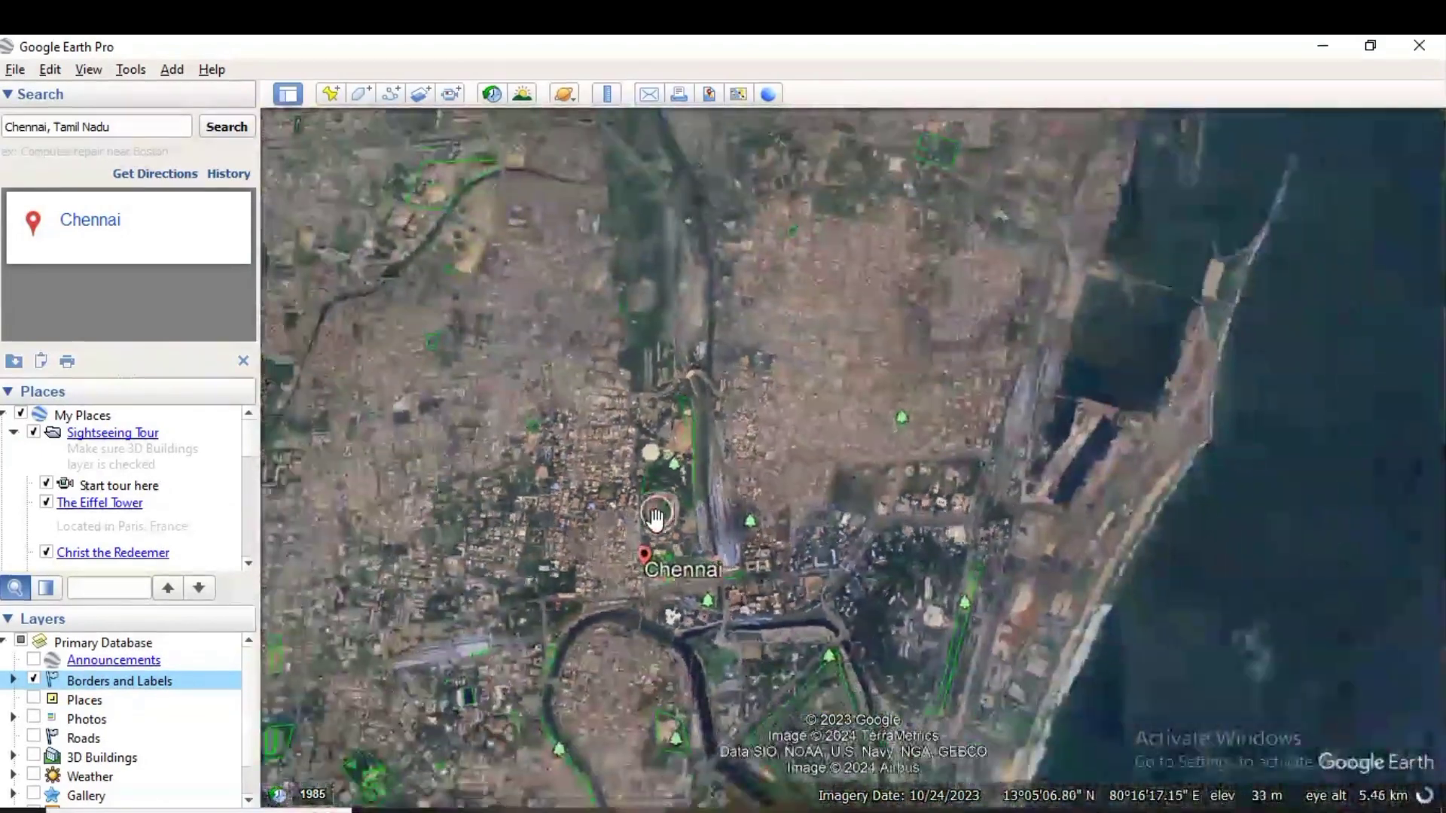
pyautogui.scroll(-5, 655, 520)
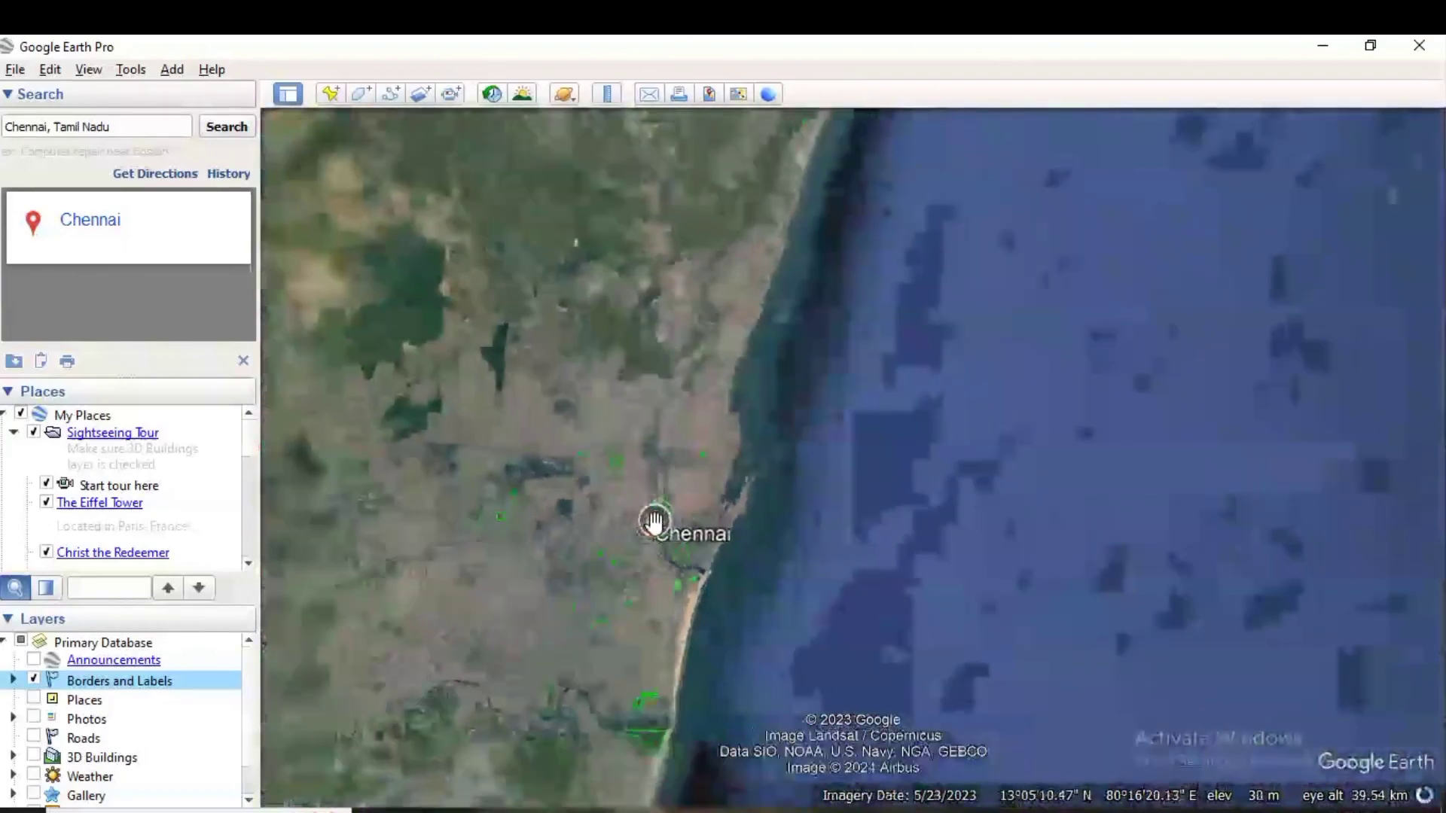
pyautogui.scroll(-5, 652, 523)
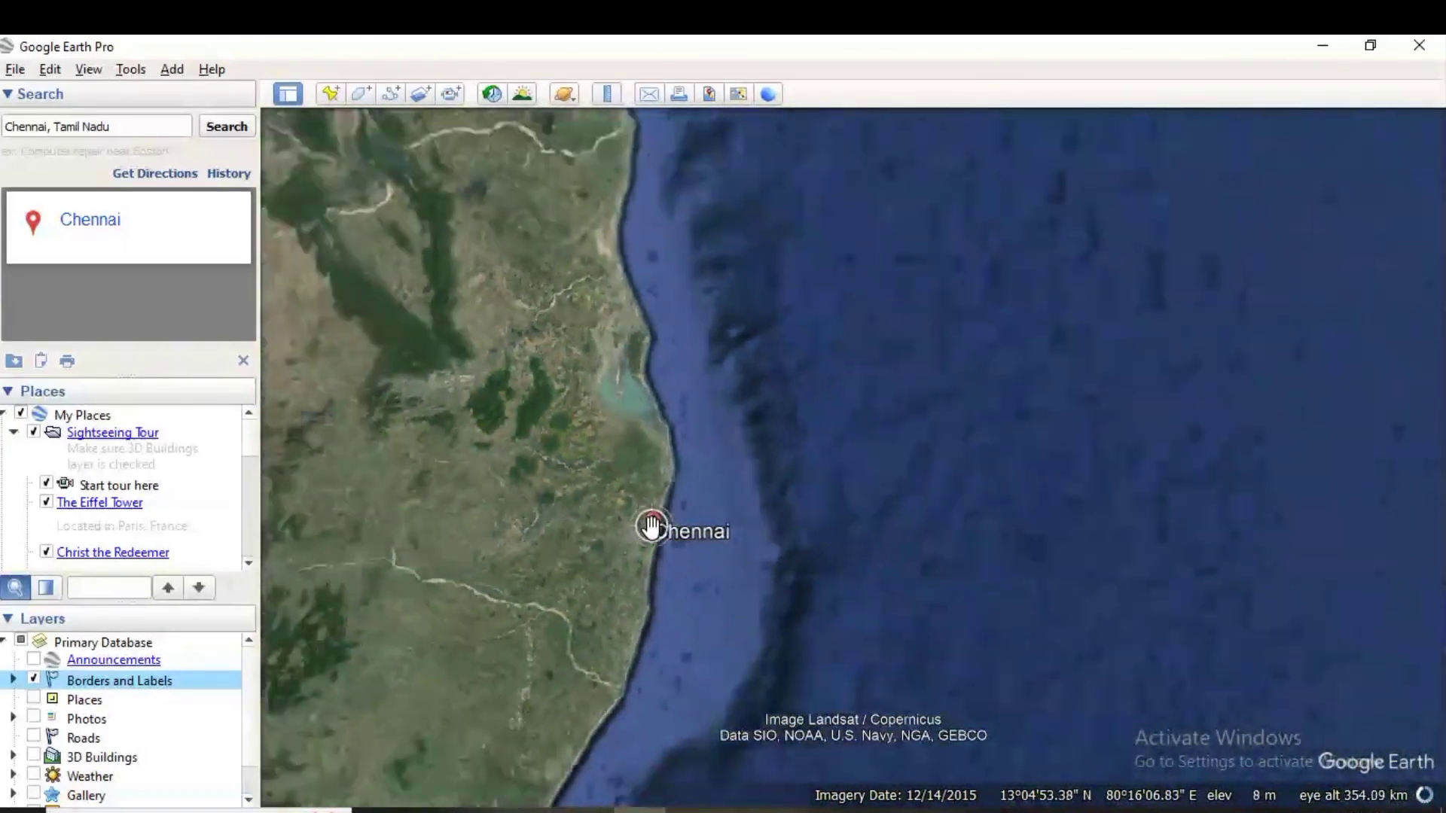
pyautogui.scroll(-2, 651, 528)
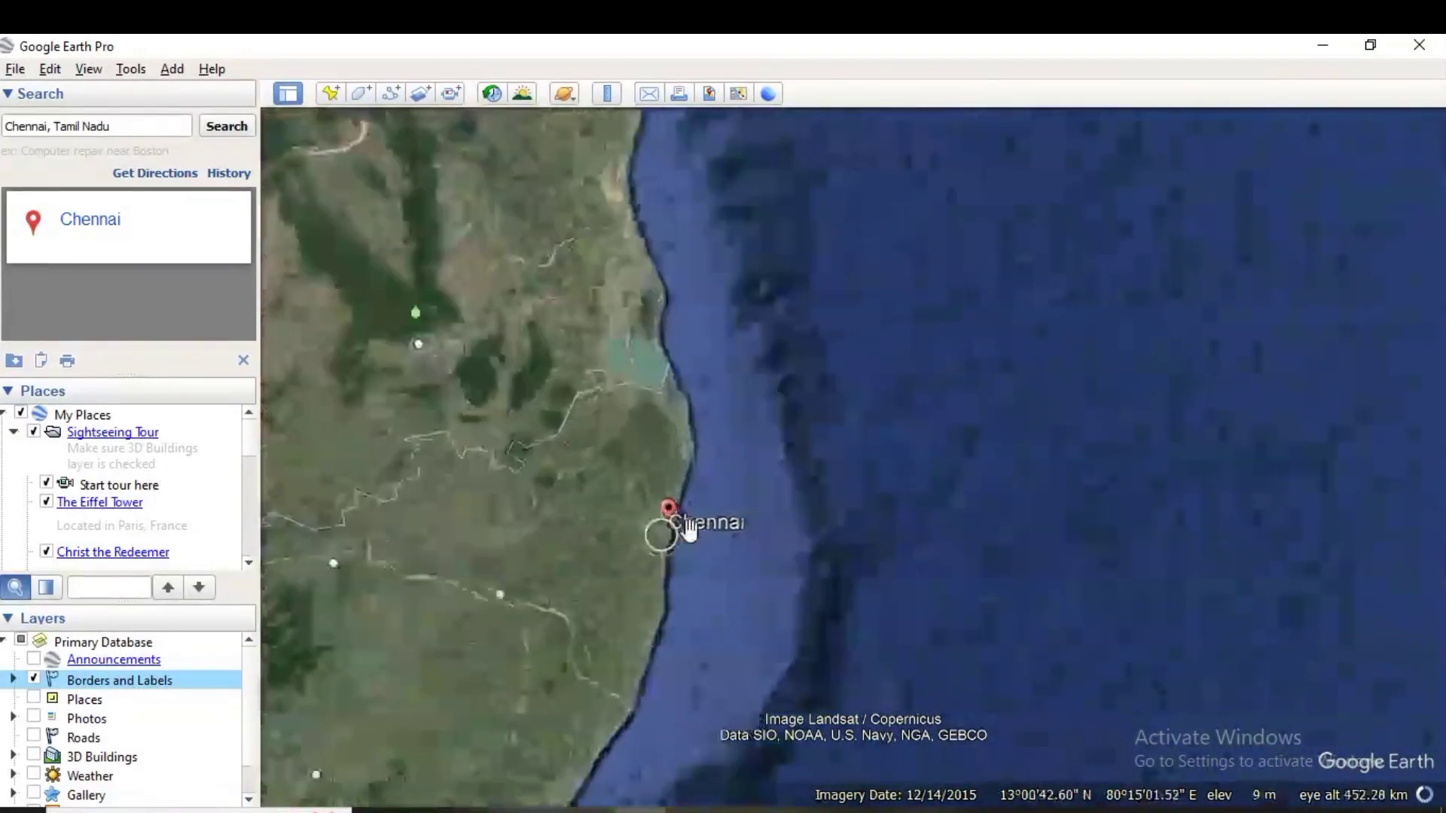
# - Return to Chennai, turn on the Places layer and view the place names around the stadium
pyautogui.click(219, 133)
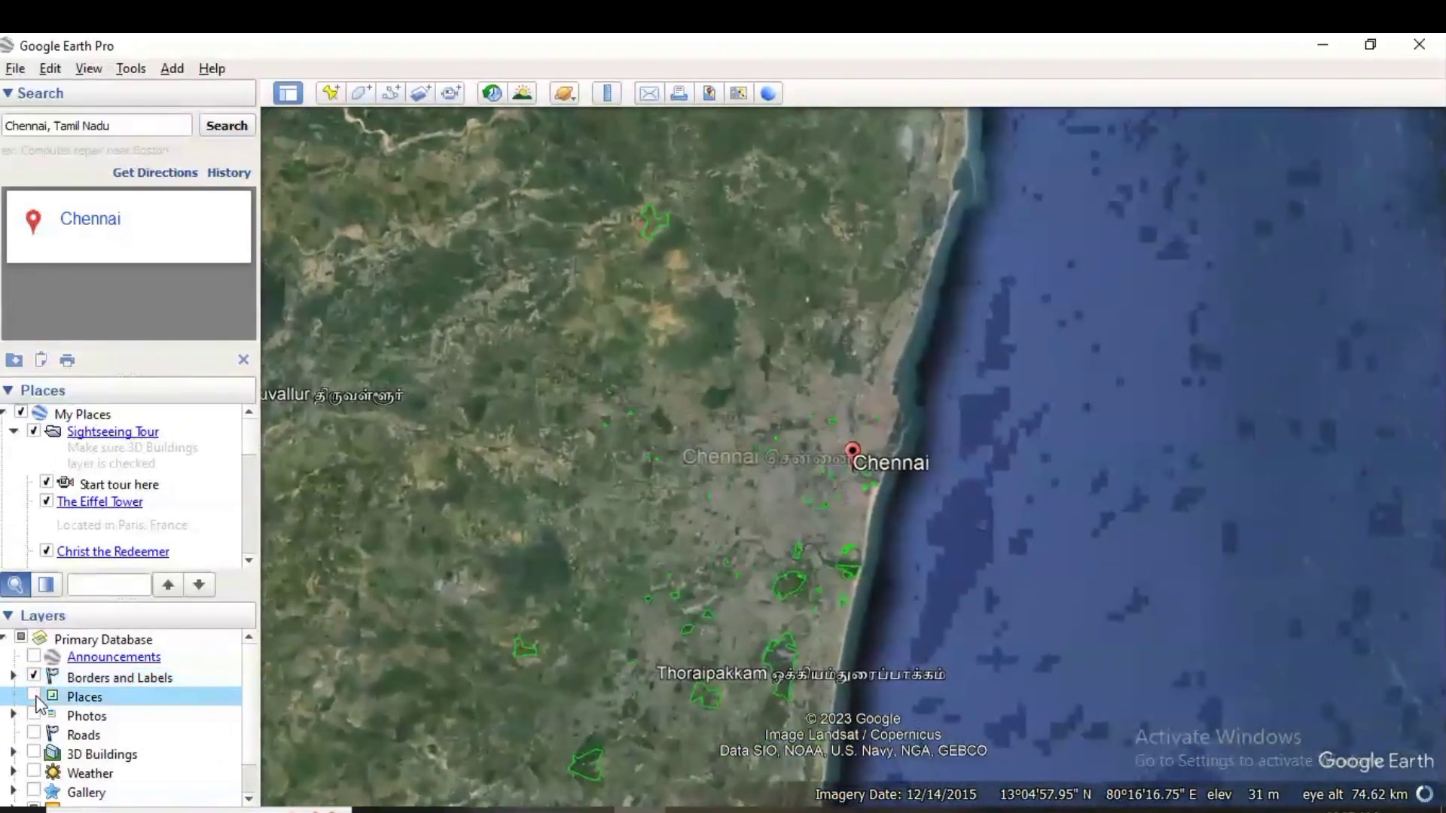
pyautogui.scroll(10, 884, 452)
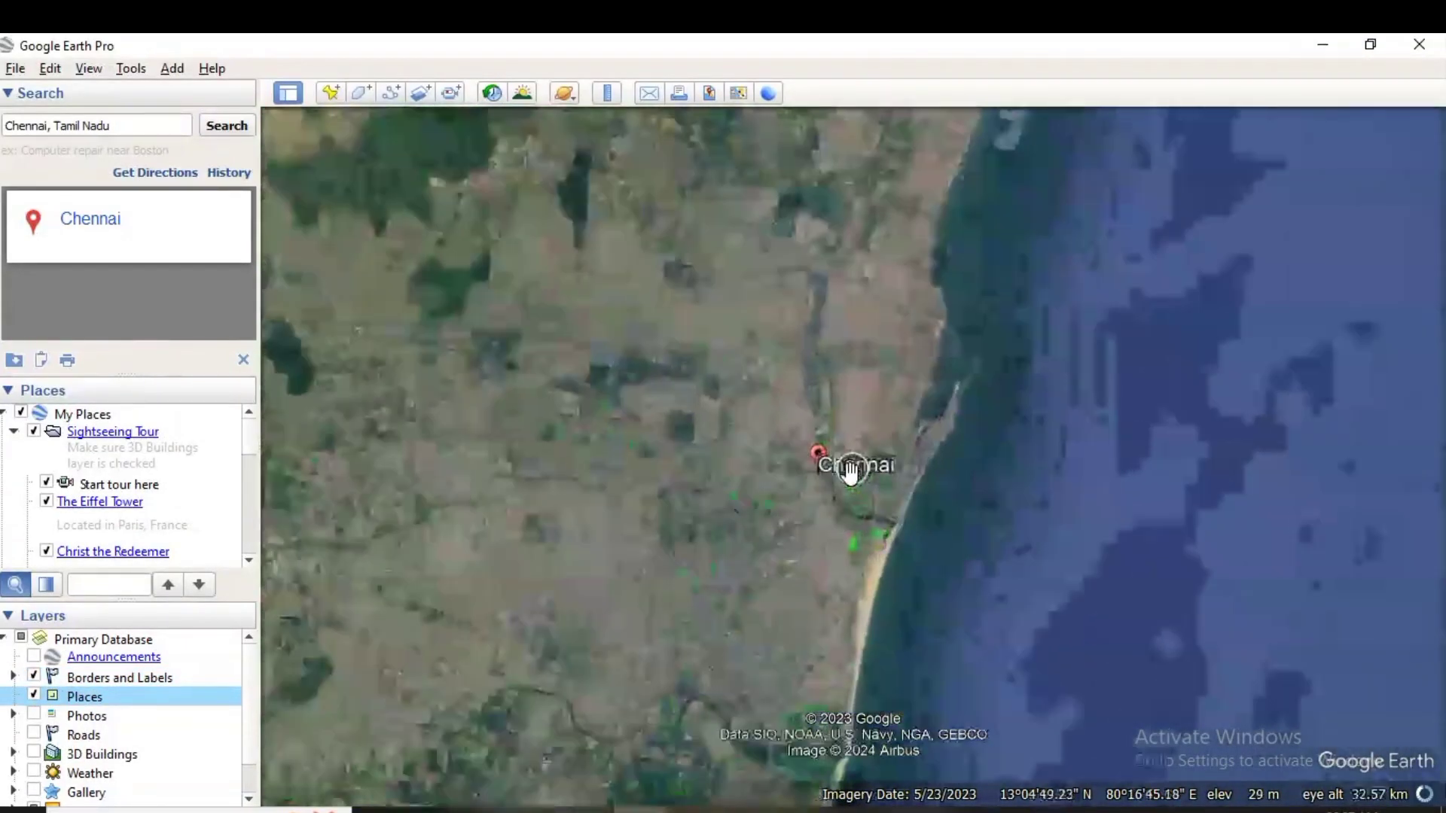
pyautogui.scroll(5, 795, 486)
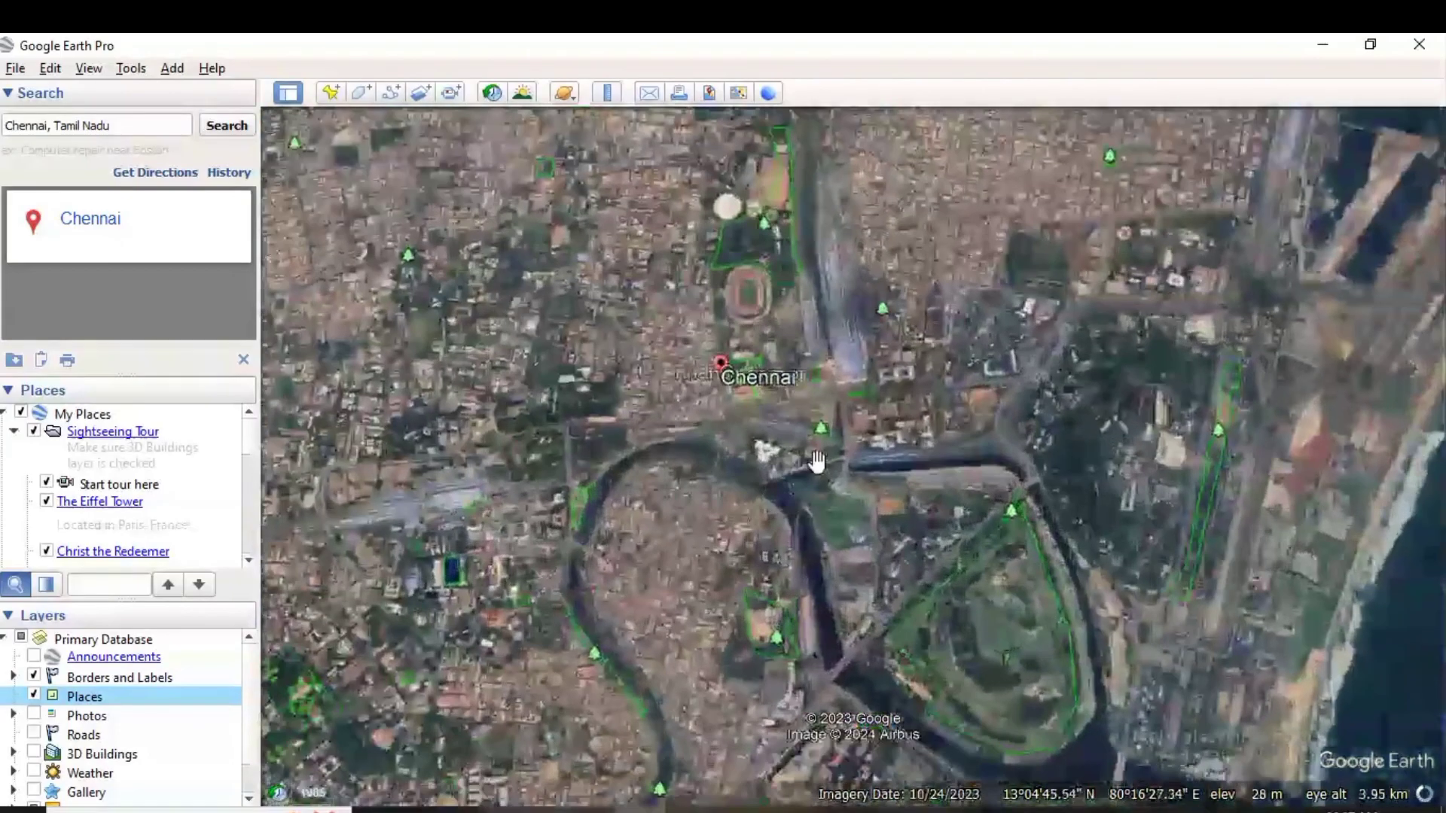
pyautogui.scroll(5, 677, 190)
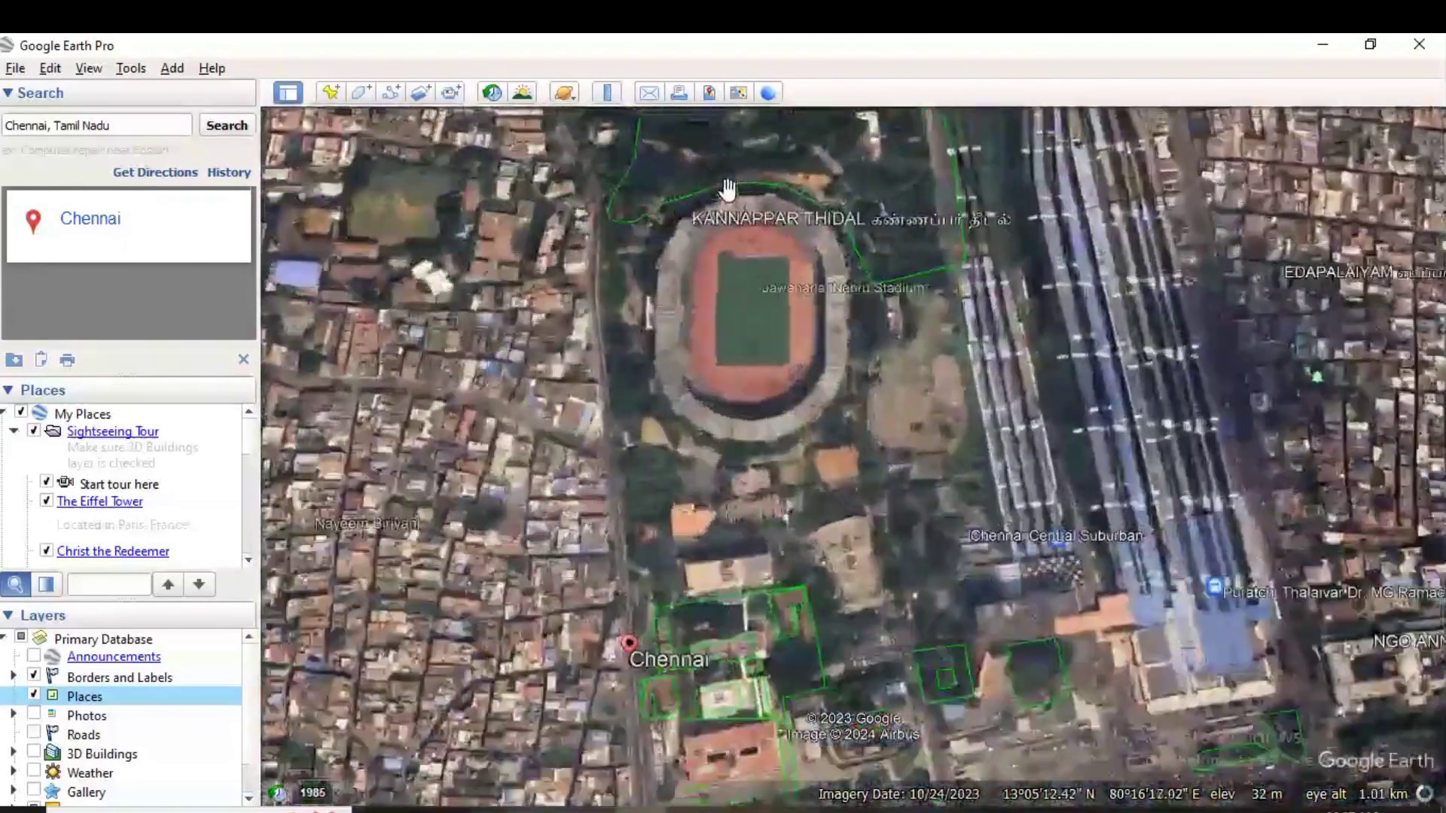
# - Show the Roads layer around the stadium and hide it again
pyautogui.scroll(-2, 755, 226)
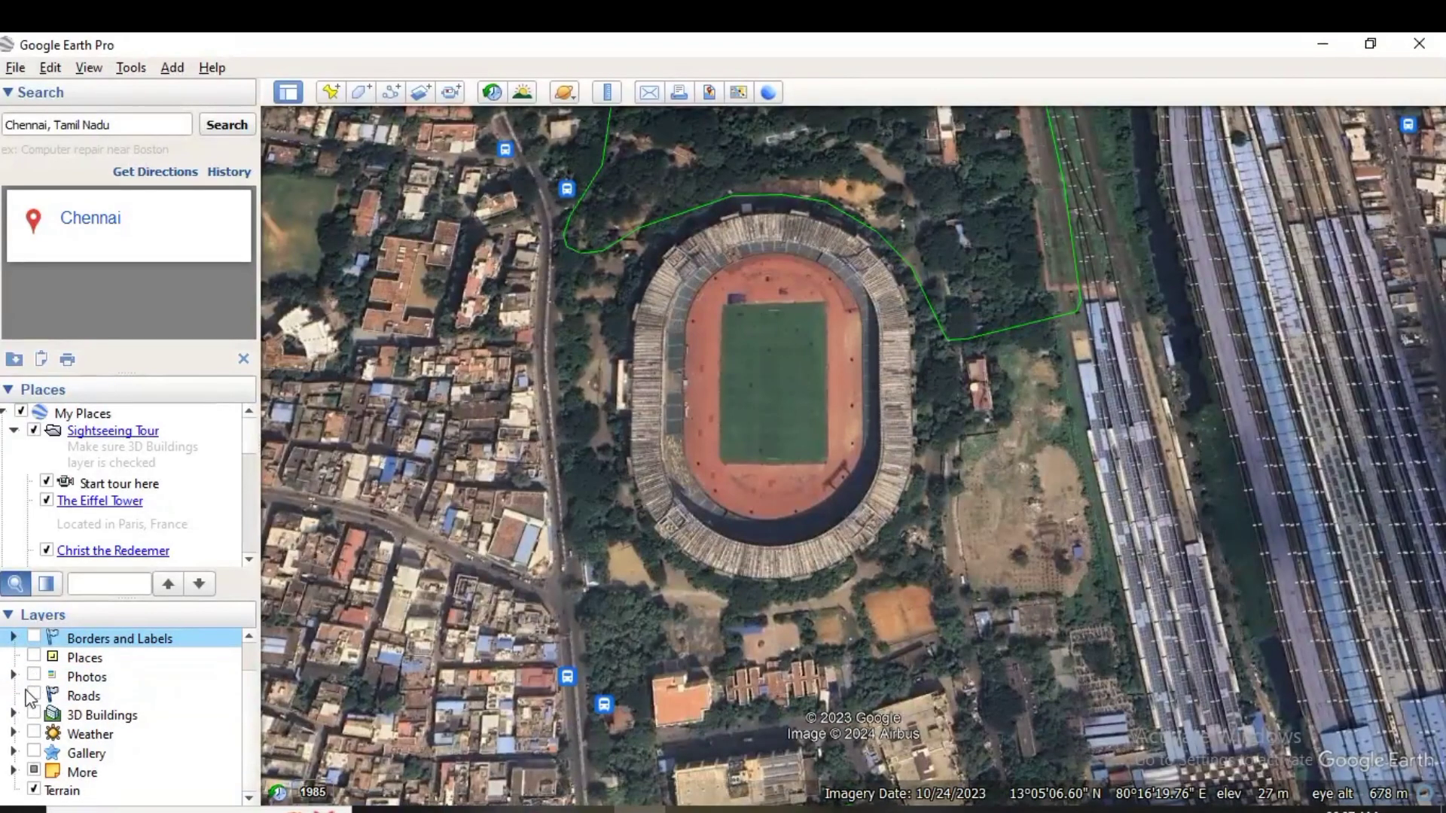
pyautogui.click(33, 700)
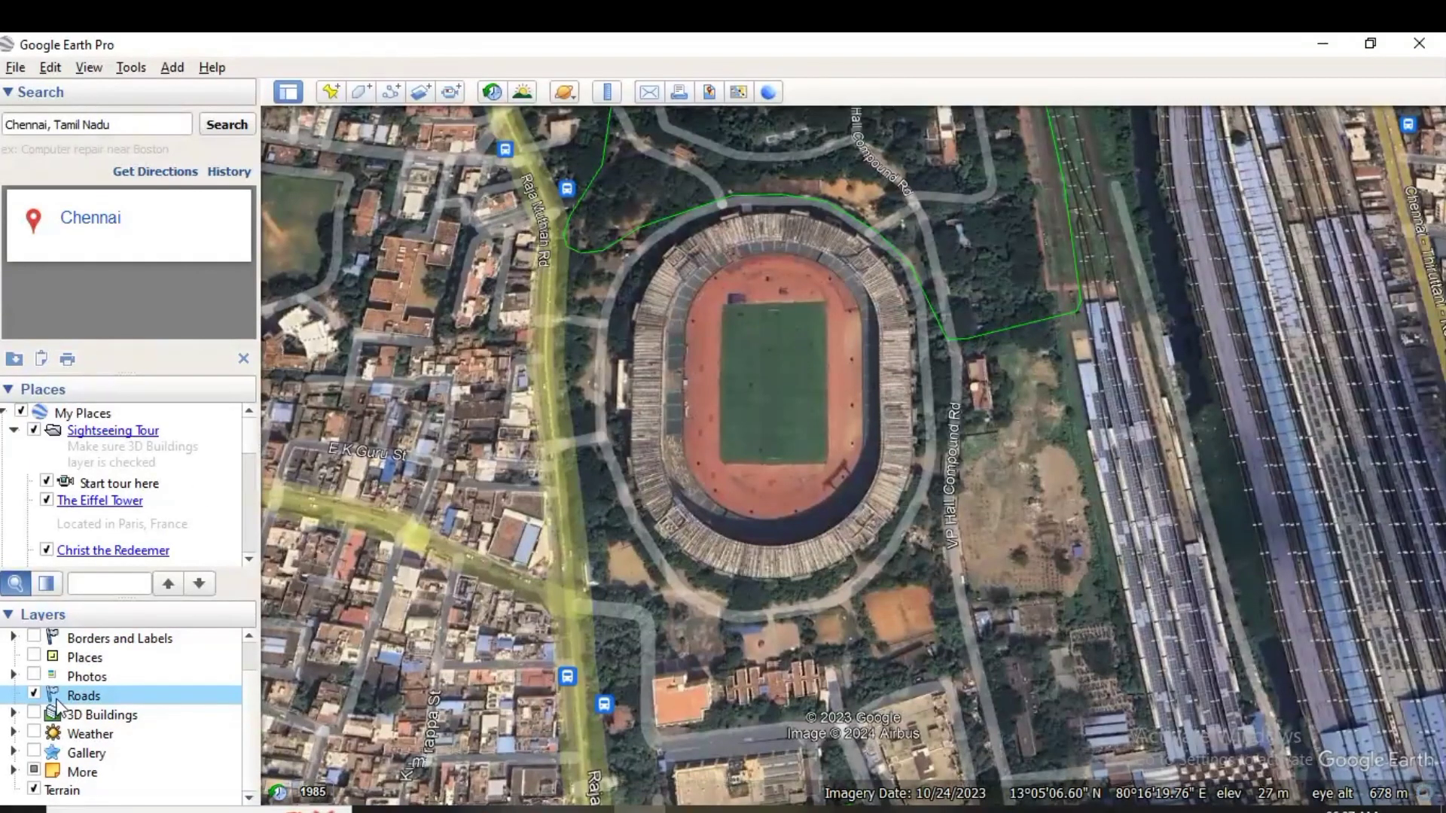
pyautogui.click(34, 694)
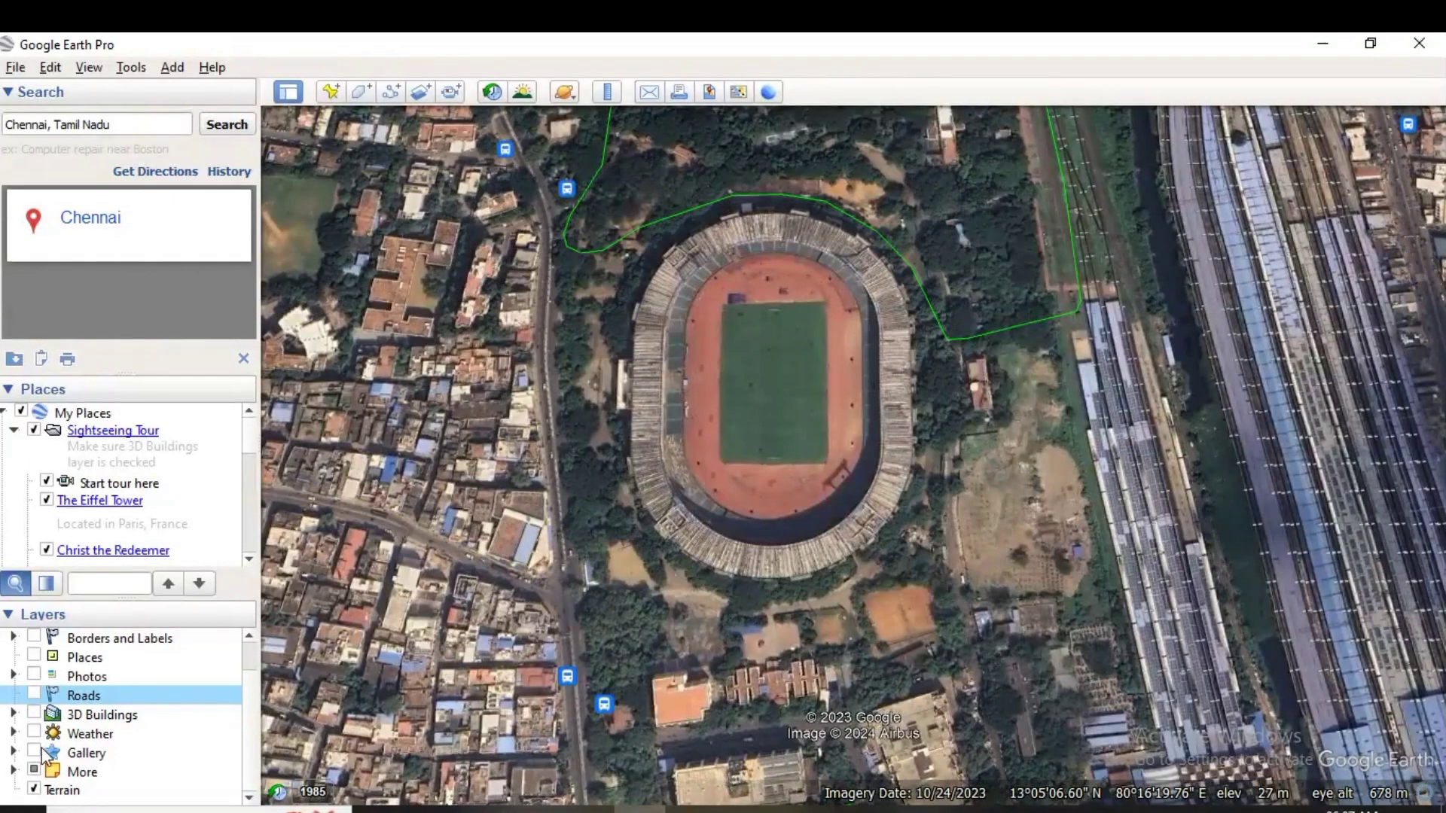
pyautogui.scroll(2, 42, 747)
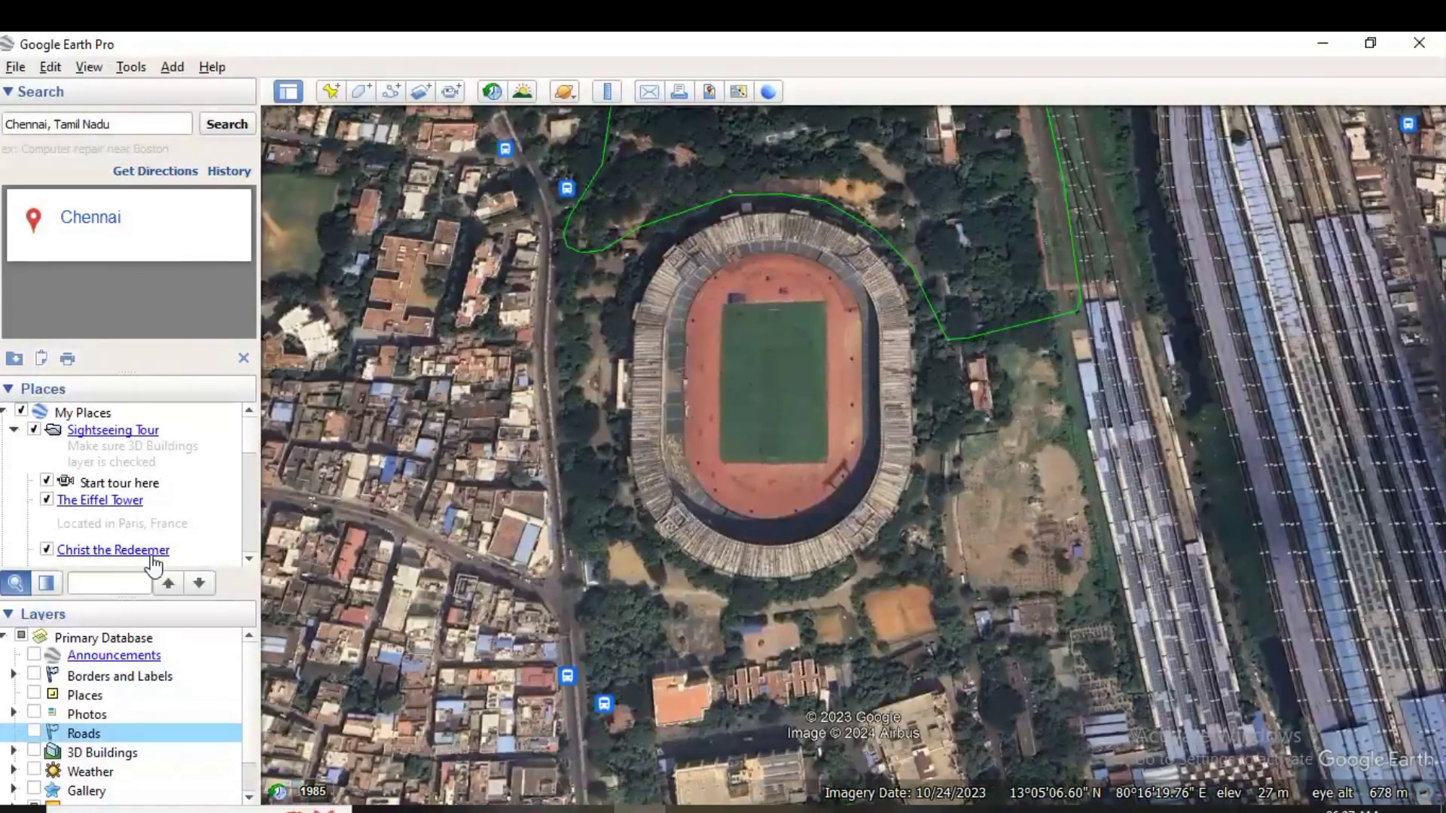
# - Enlarge the Places list and start a new polygon with its dialog placed clear of the stadium
pyautogui.moveTo(123, 372); pyautogui.dragTo(133, 220)
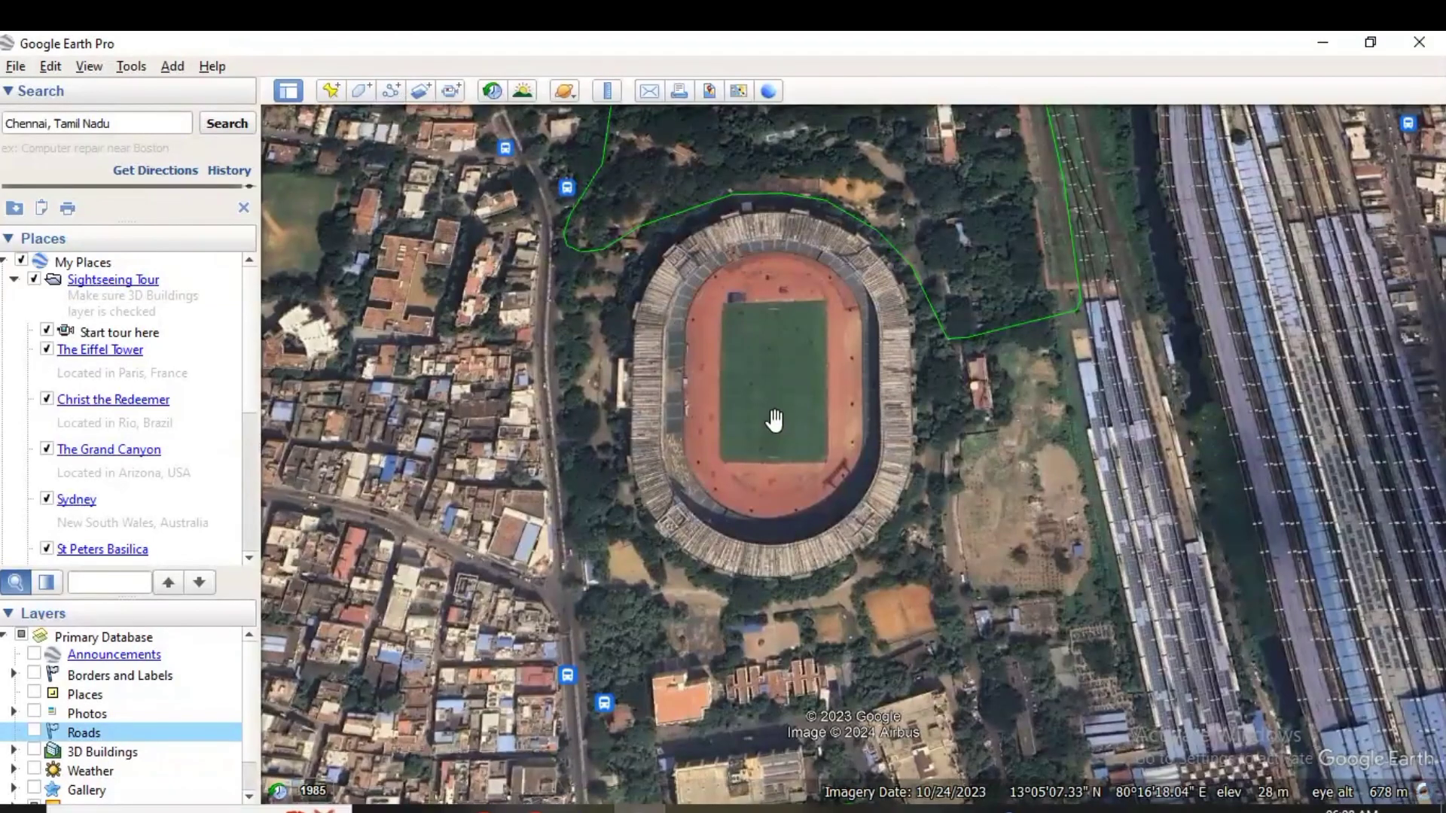
pyautogui.scroll(2, 775, 419)
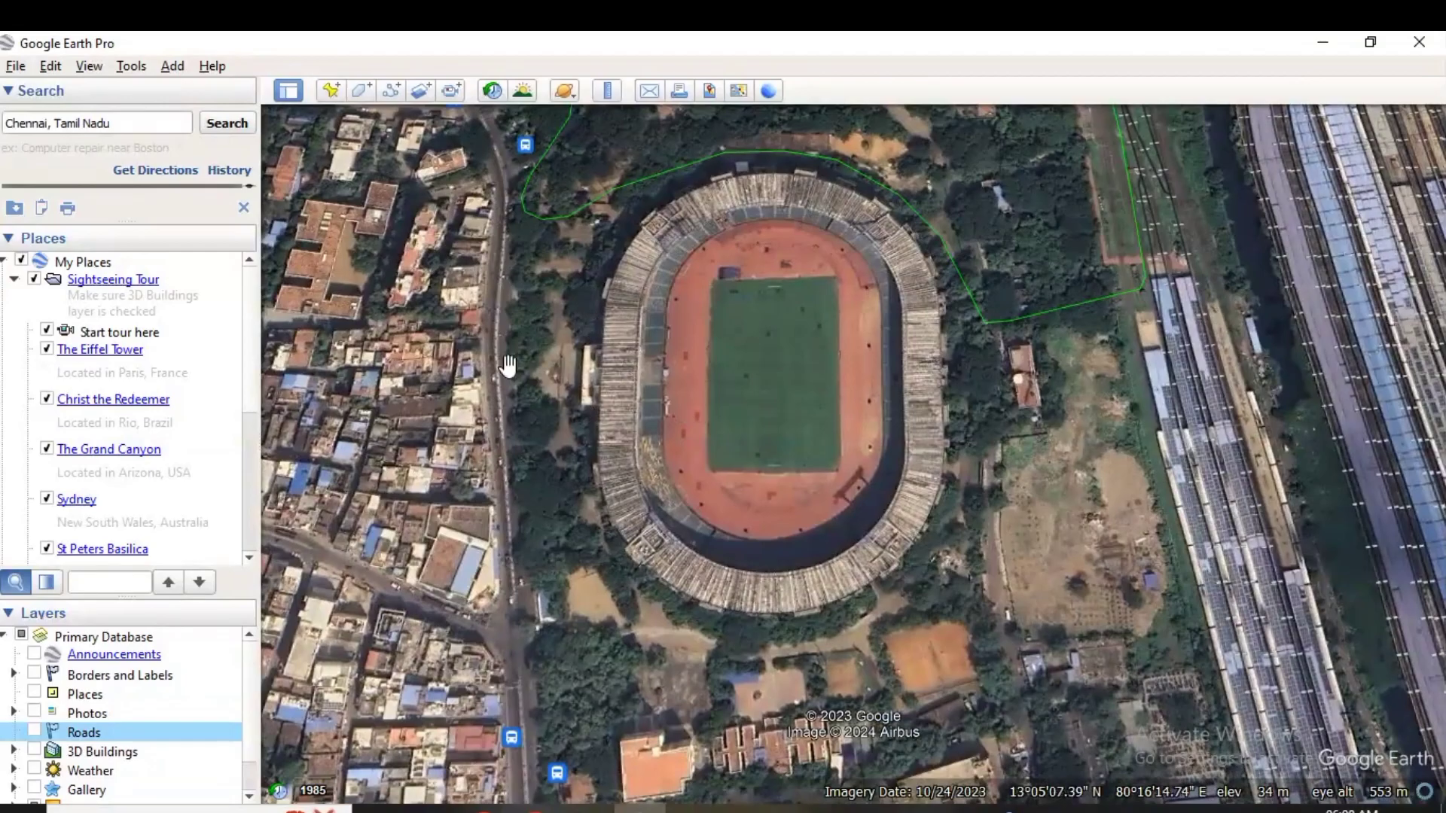
pyautogui.click(361, 98)
pyautogui.moveTo(513, 101); pyautogui.dragTo(362, 130)
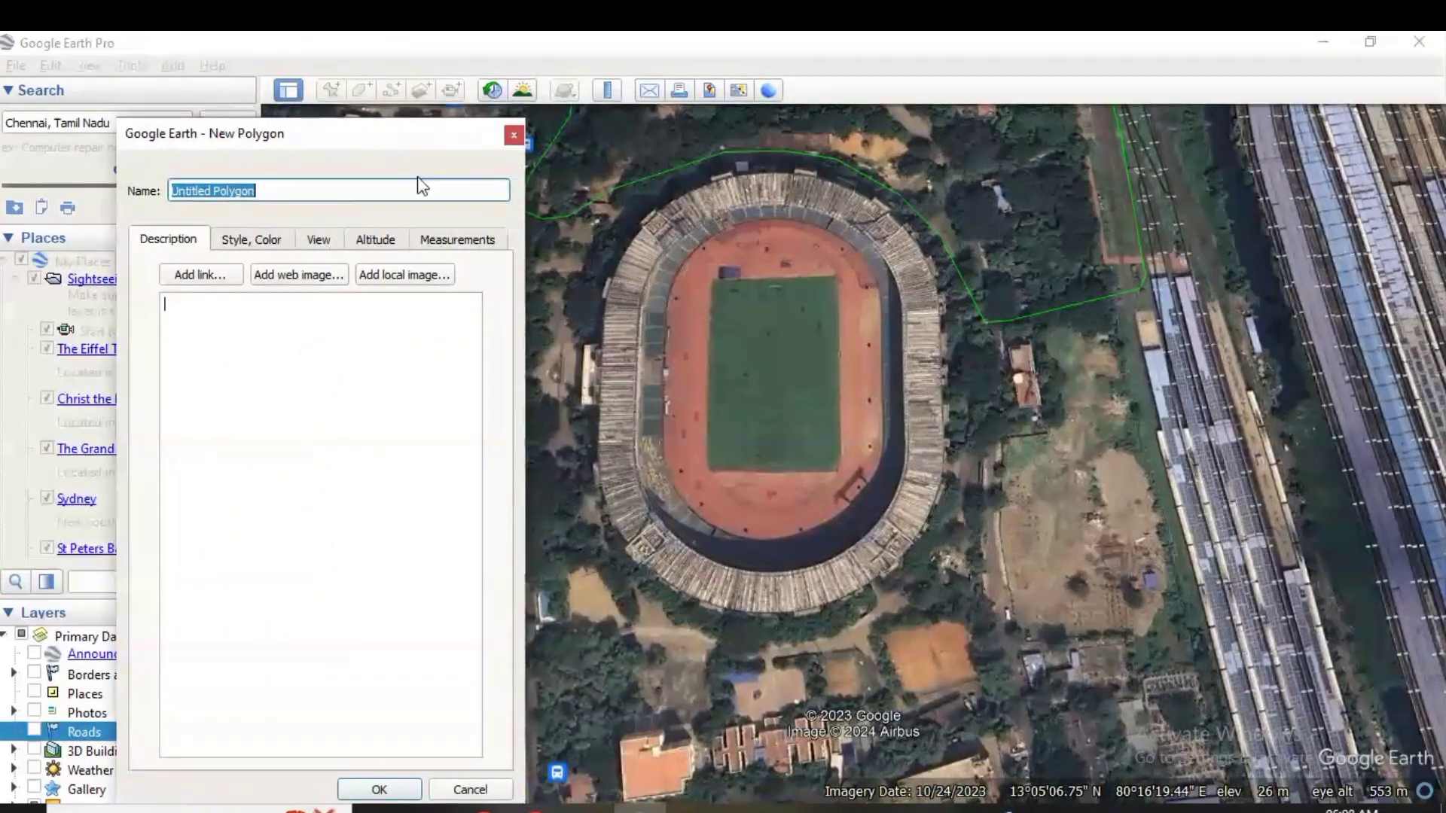
# - Trace the polygon clockwise around the stadium's outer edge, placing points along the whole oval
pyautogui.click(652, 217)
pyautogui.click(723, 179)
pyautogui.click(807, 176)
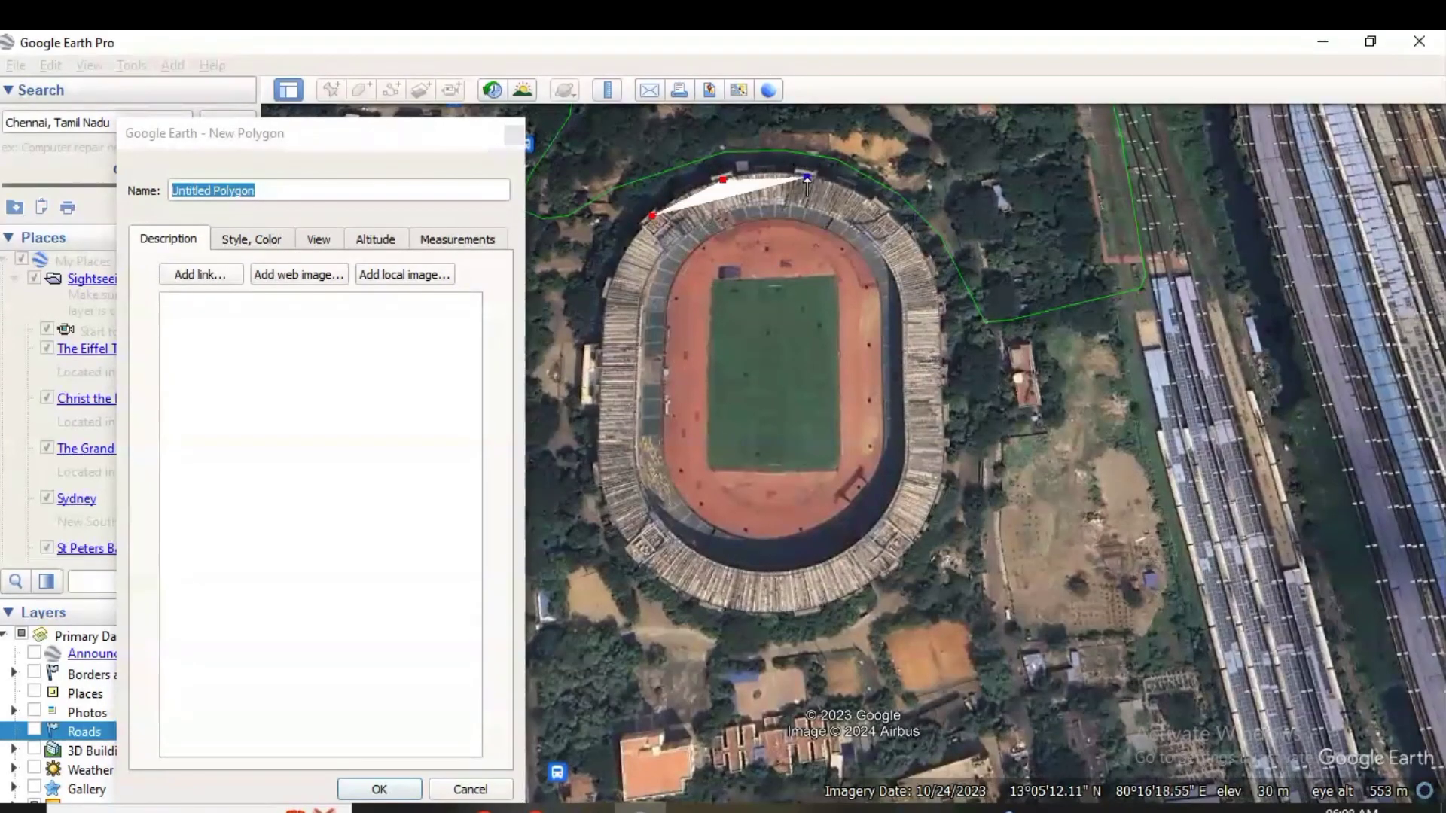
pyautogui.click(847, 194)
pyautogui.click(890, 218)
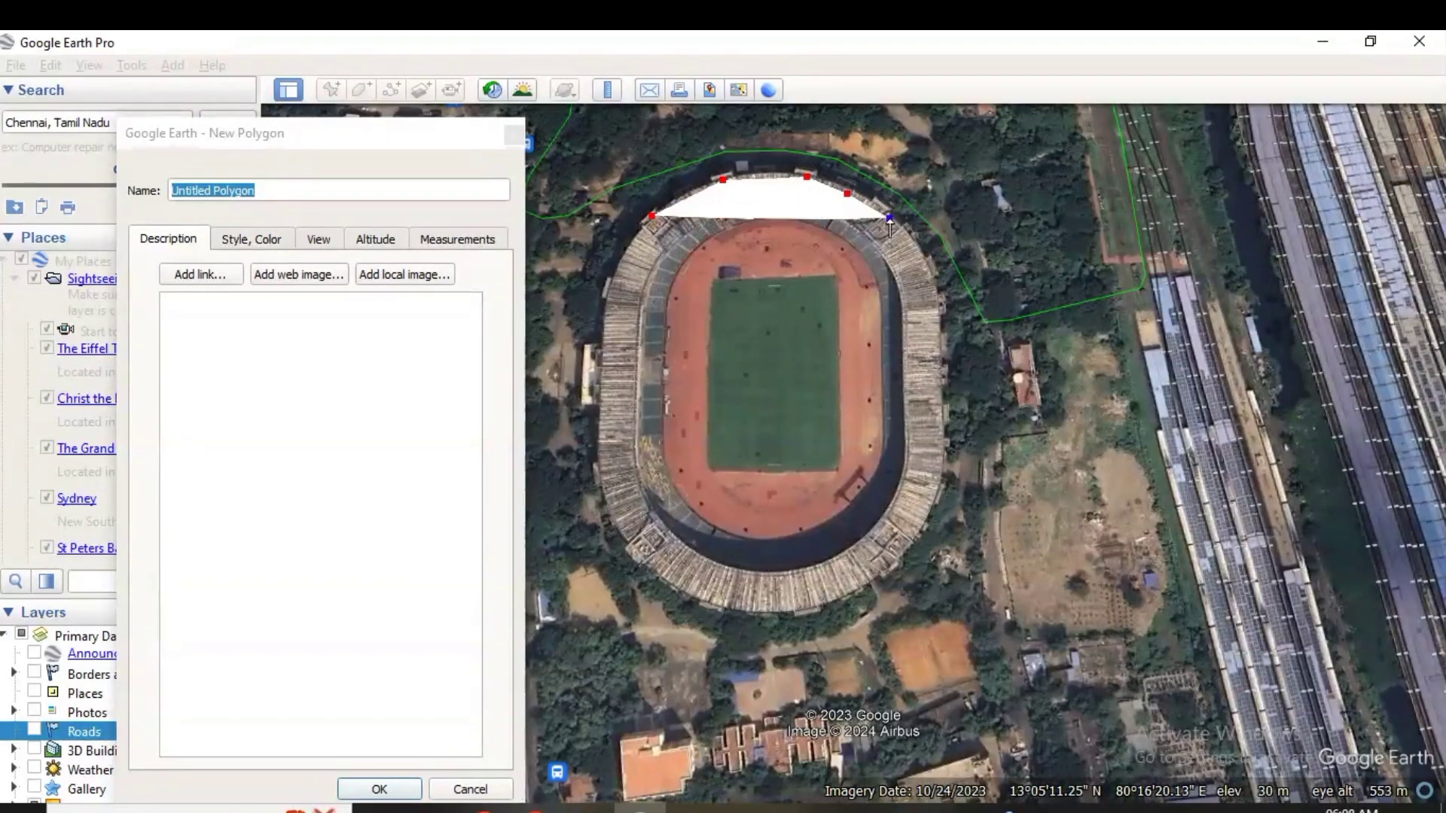
pyautogui.click(918, 255)
pyautogui.click(938, 299)
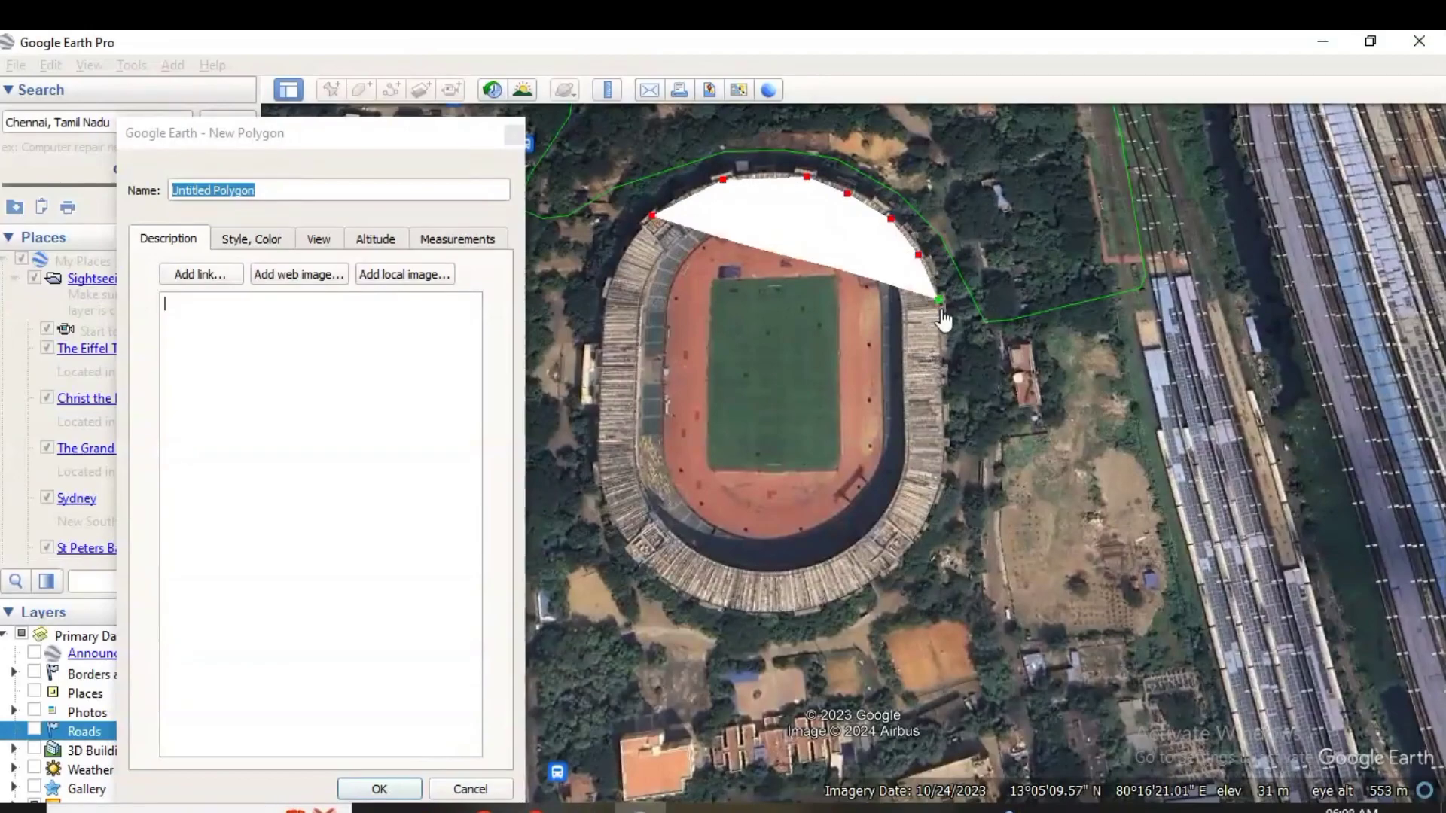
pyautogui.click(940, 358)
pyautogui.click(943, 476)
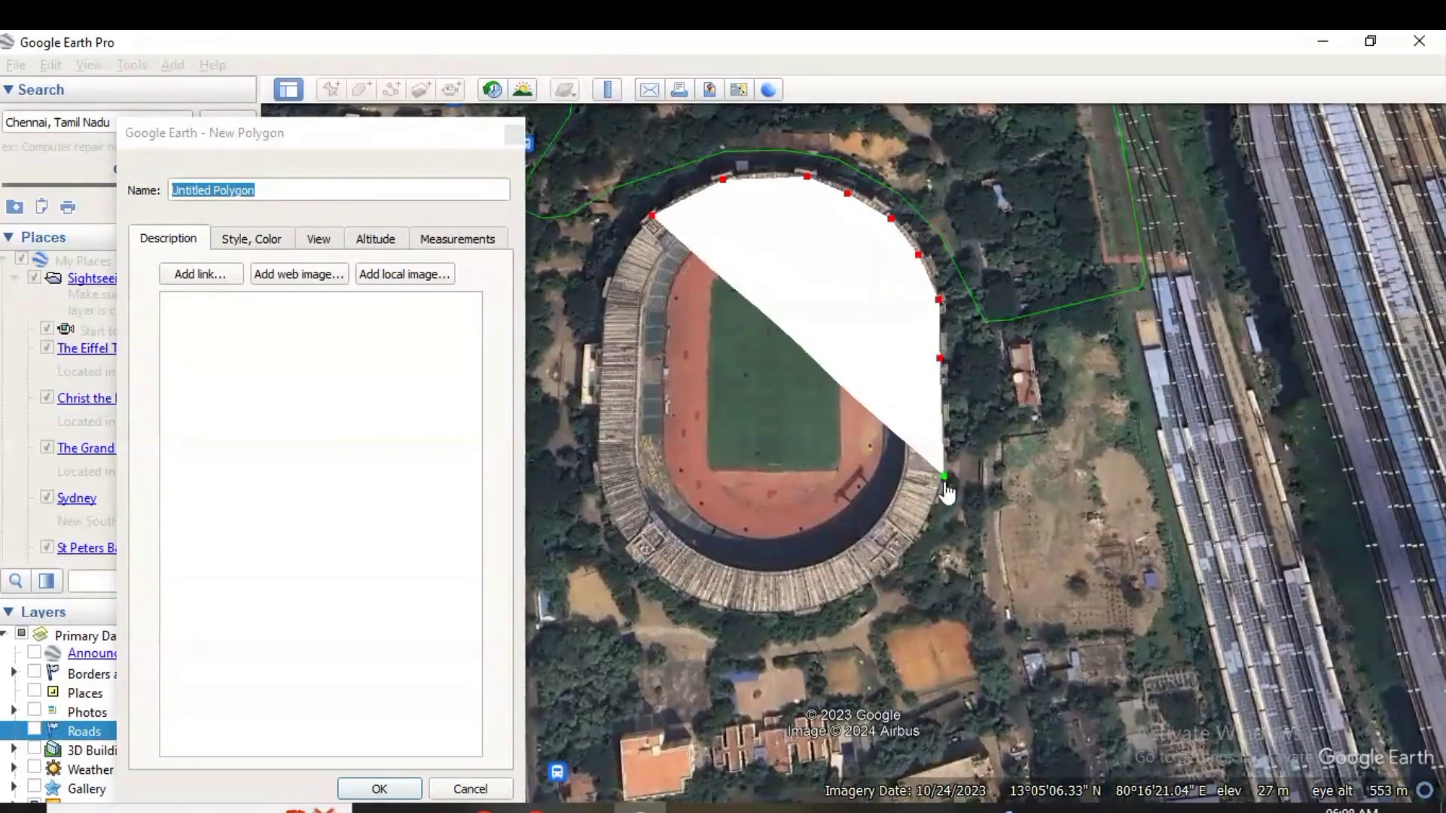
pyautogui.click(910, 549)
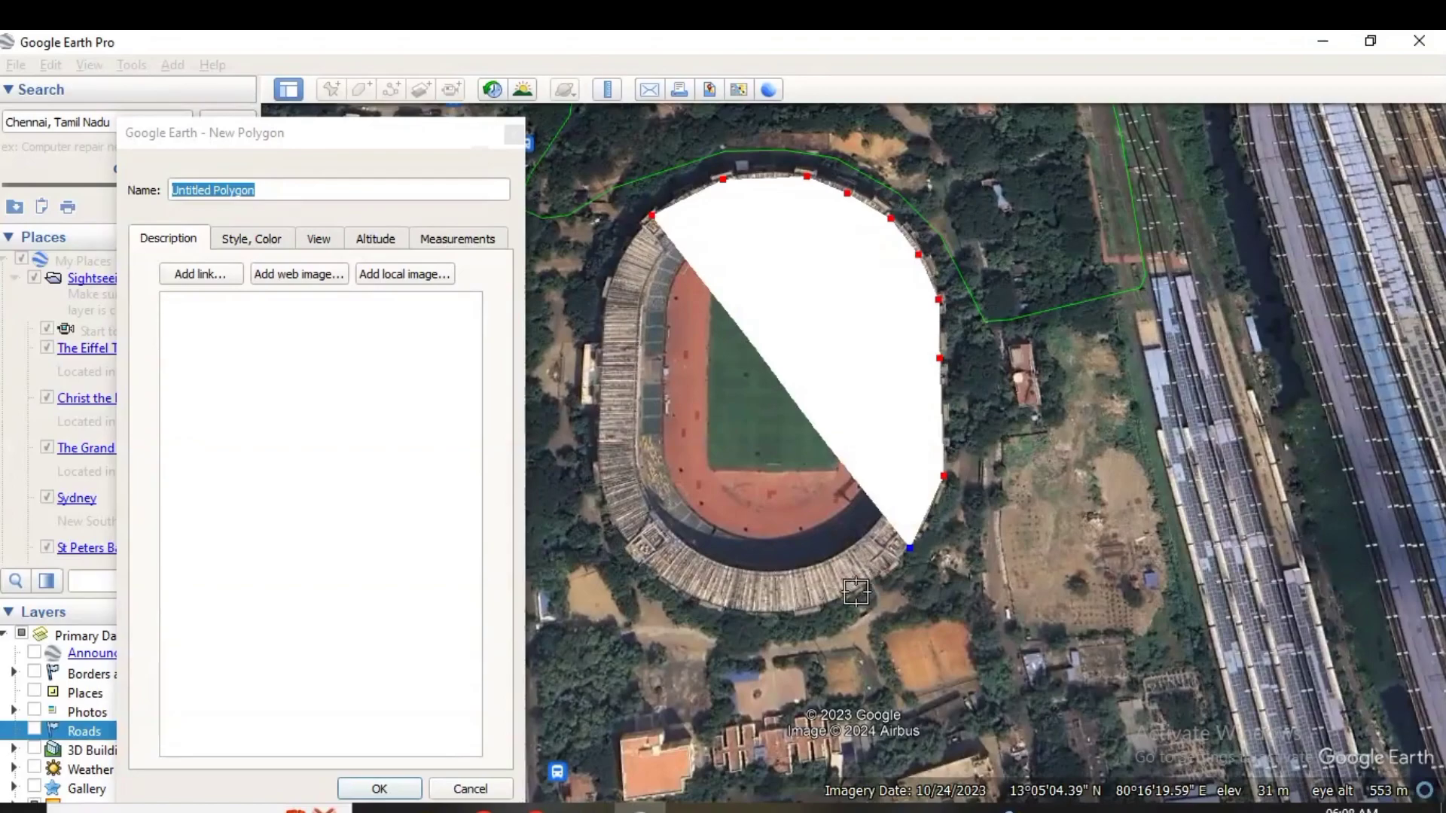
pyautogui.click(852, 595)
pyautogui.click(796, 613)
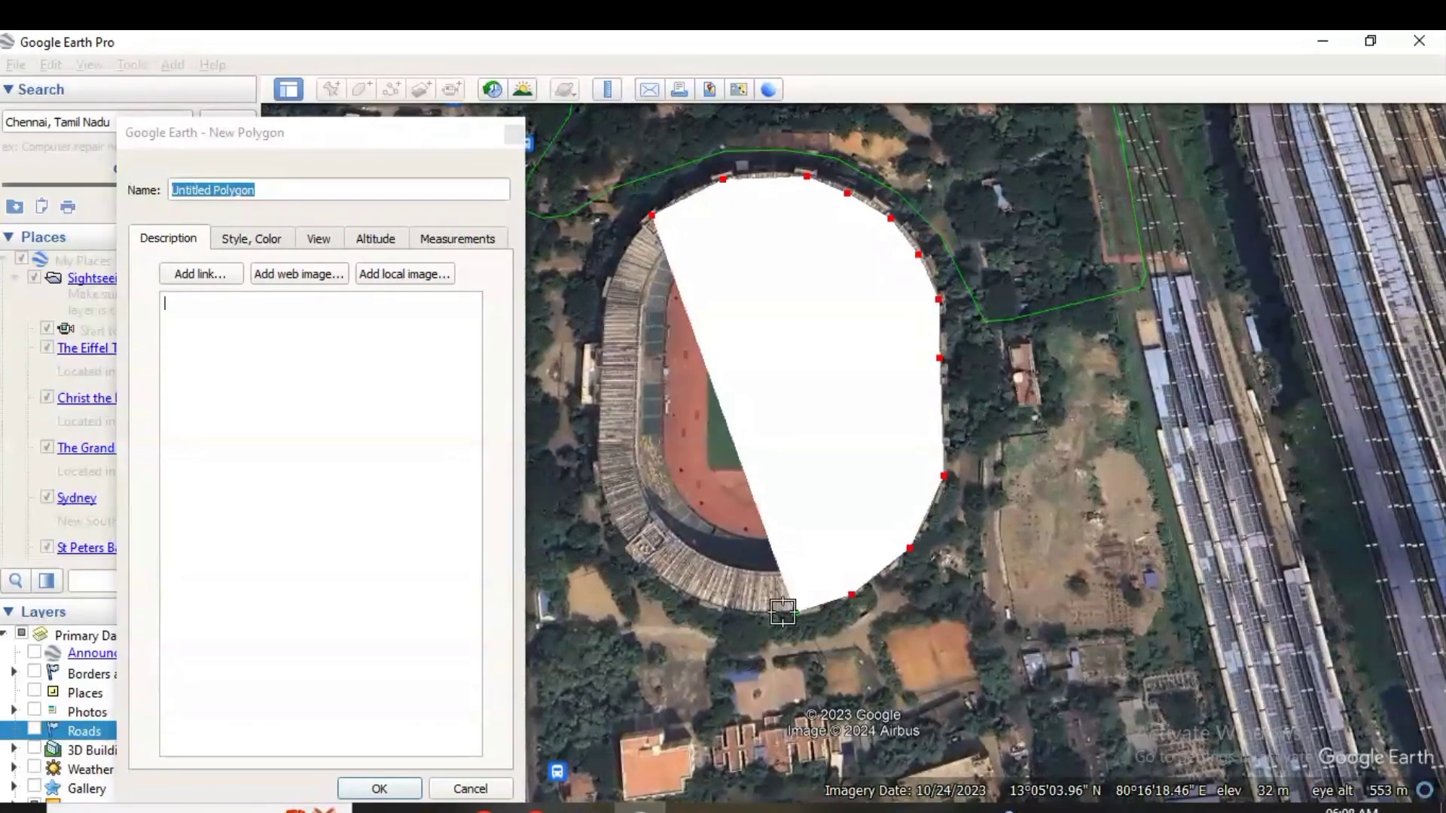
pyautogui.click(744, 608)
pyautogui.click(680, 595)
pyautogui.click(641, 567)
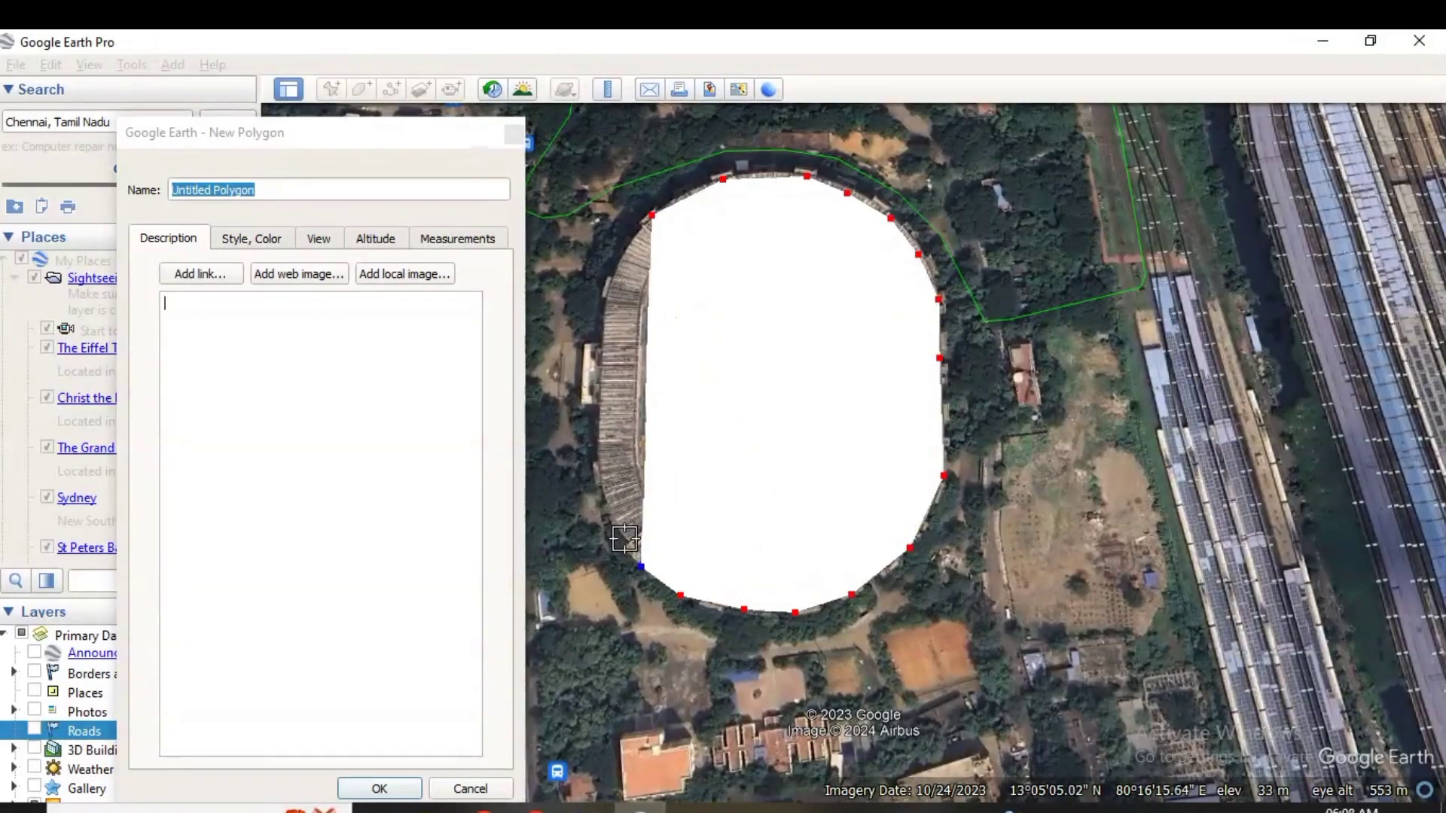
pyautogui.click(620, 532)
pyautogui.click(599, 479)
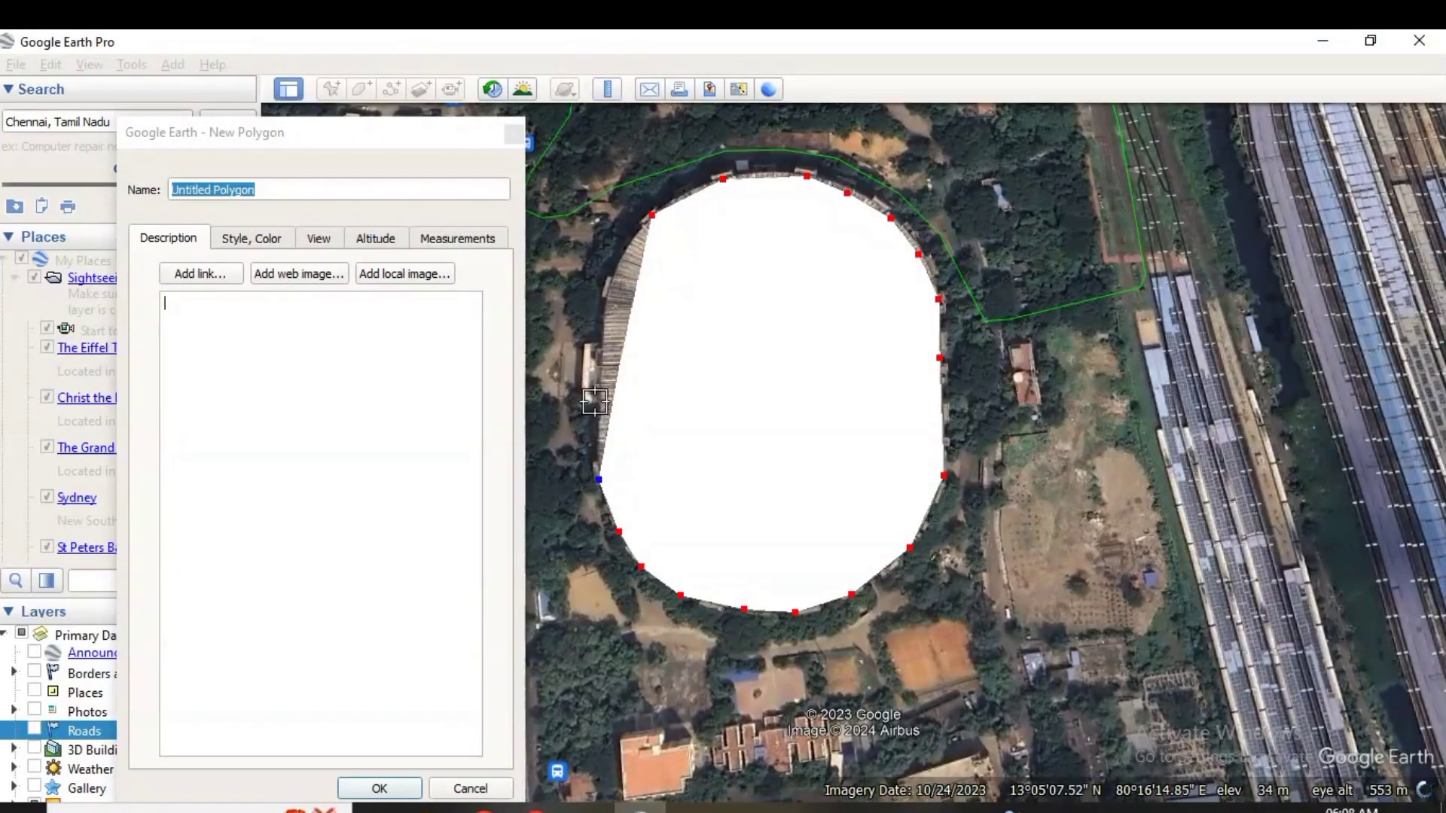
pyautogui.click(599, 390)
pyautogui.click(606, 314)
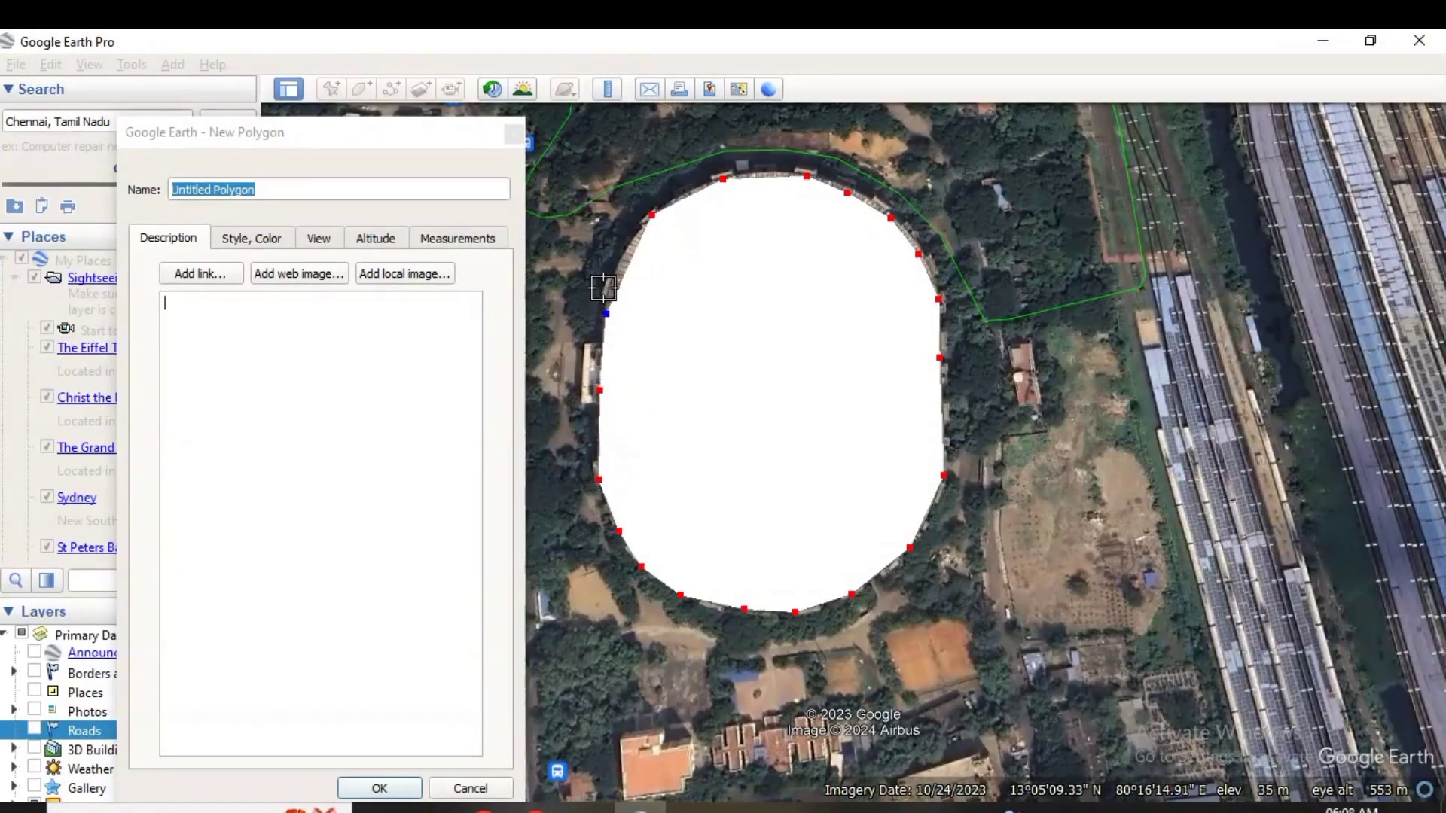
pyautogui.click(611, 272)
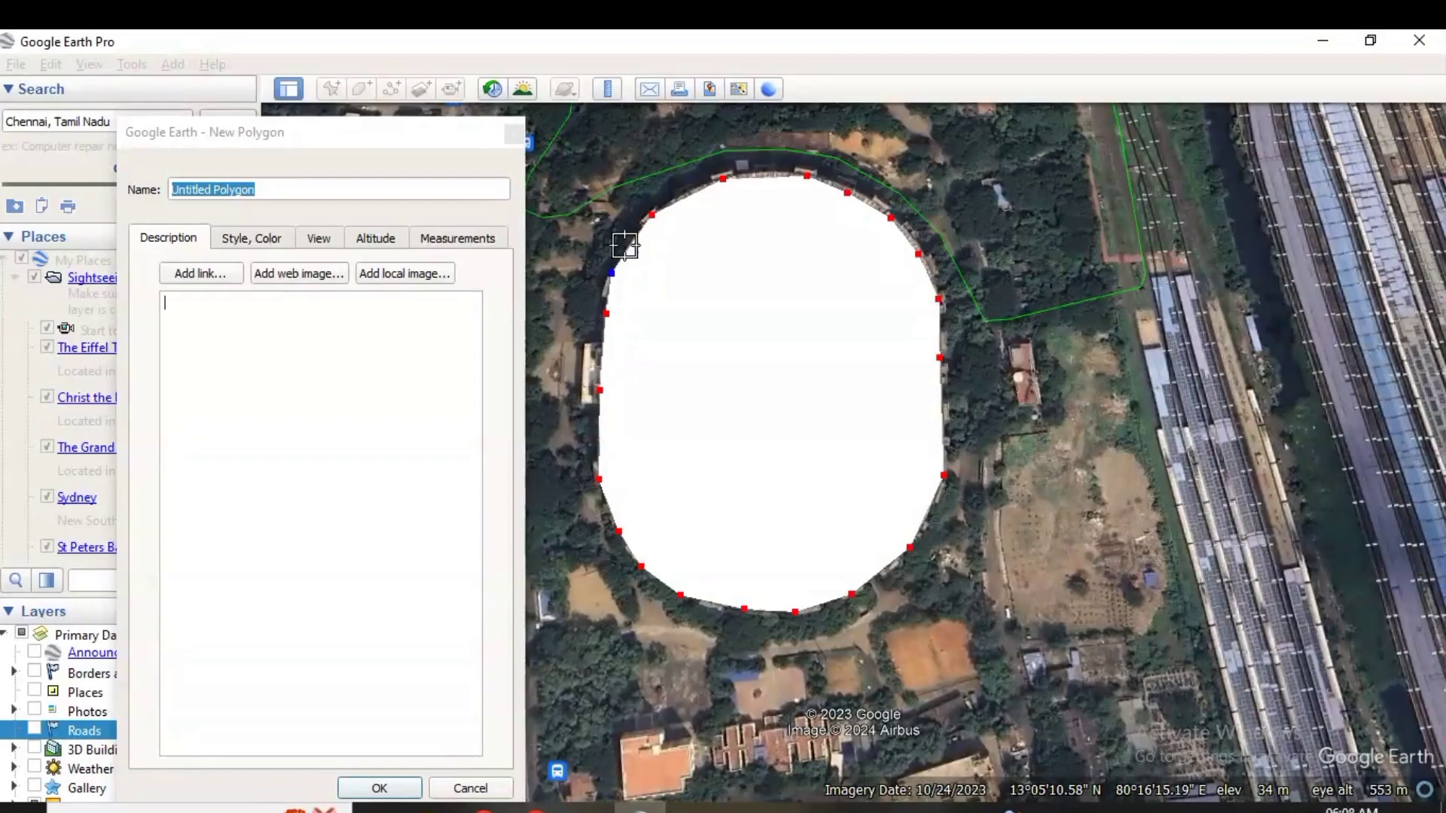
# - Name the polygon NEHRU STADIUM
pyautogui.click(176, 187)
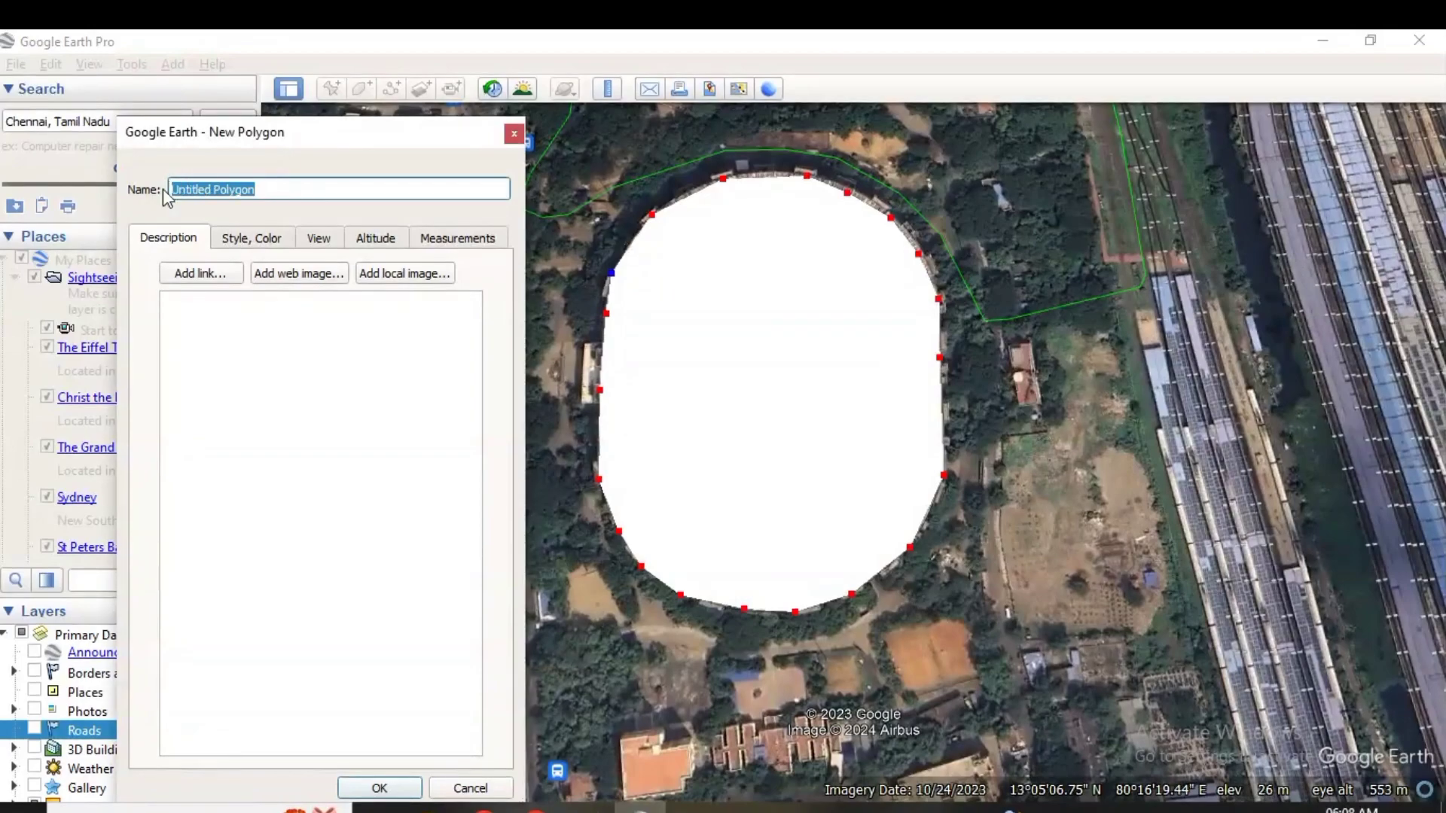
pyautogui.write('NE')
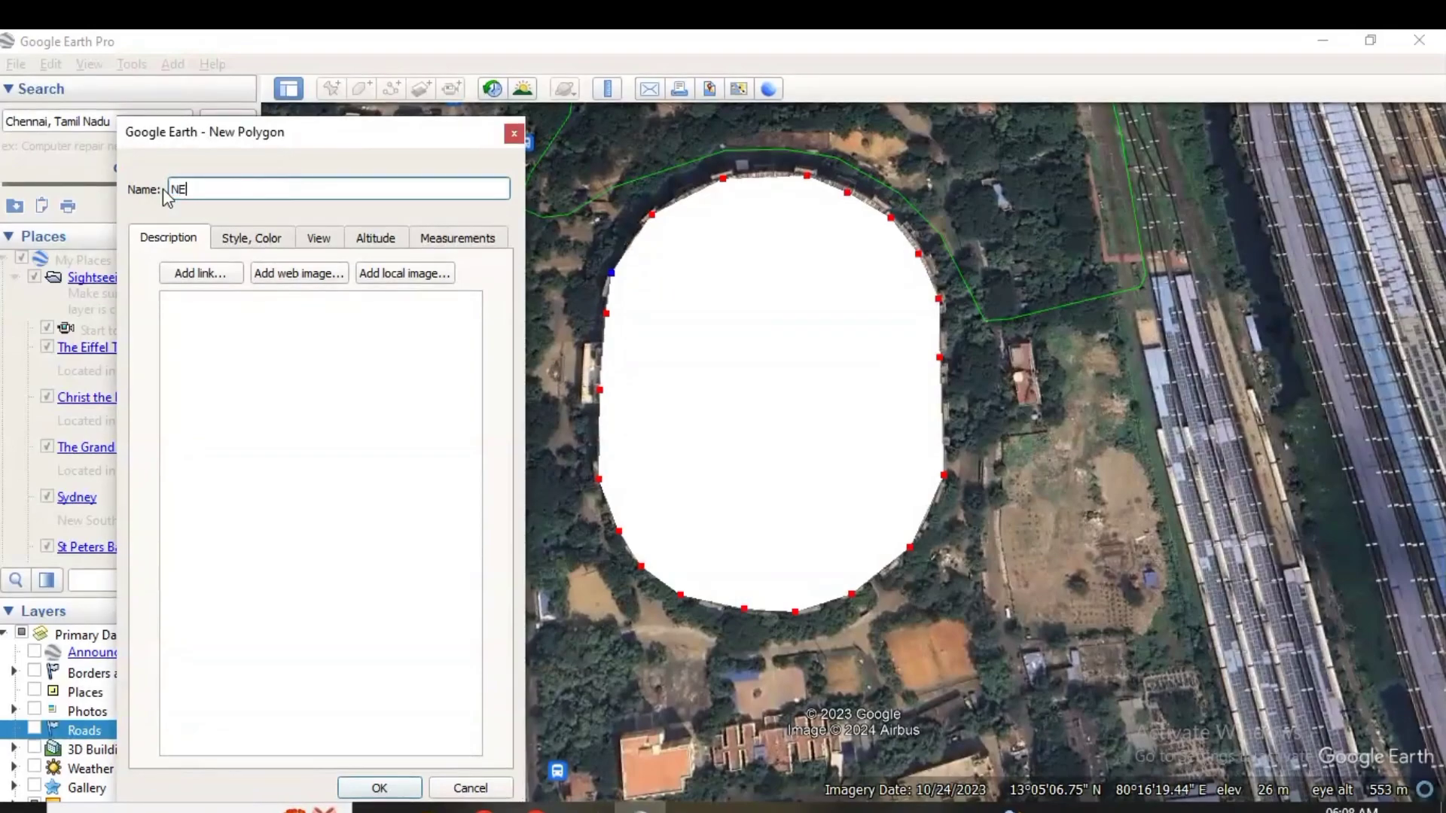
pyautogui.write('HRU STADIUM')
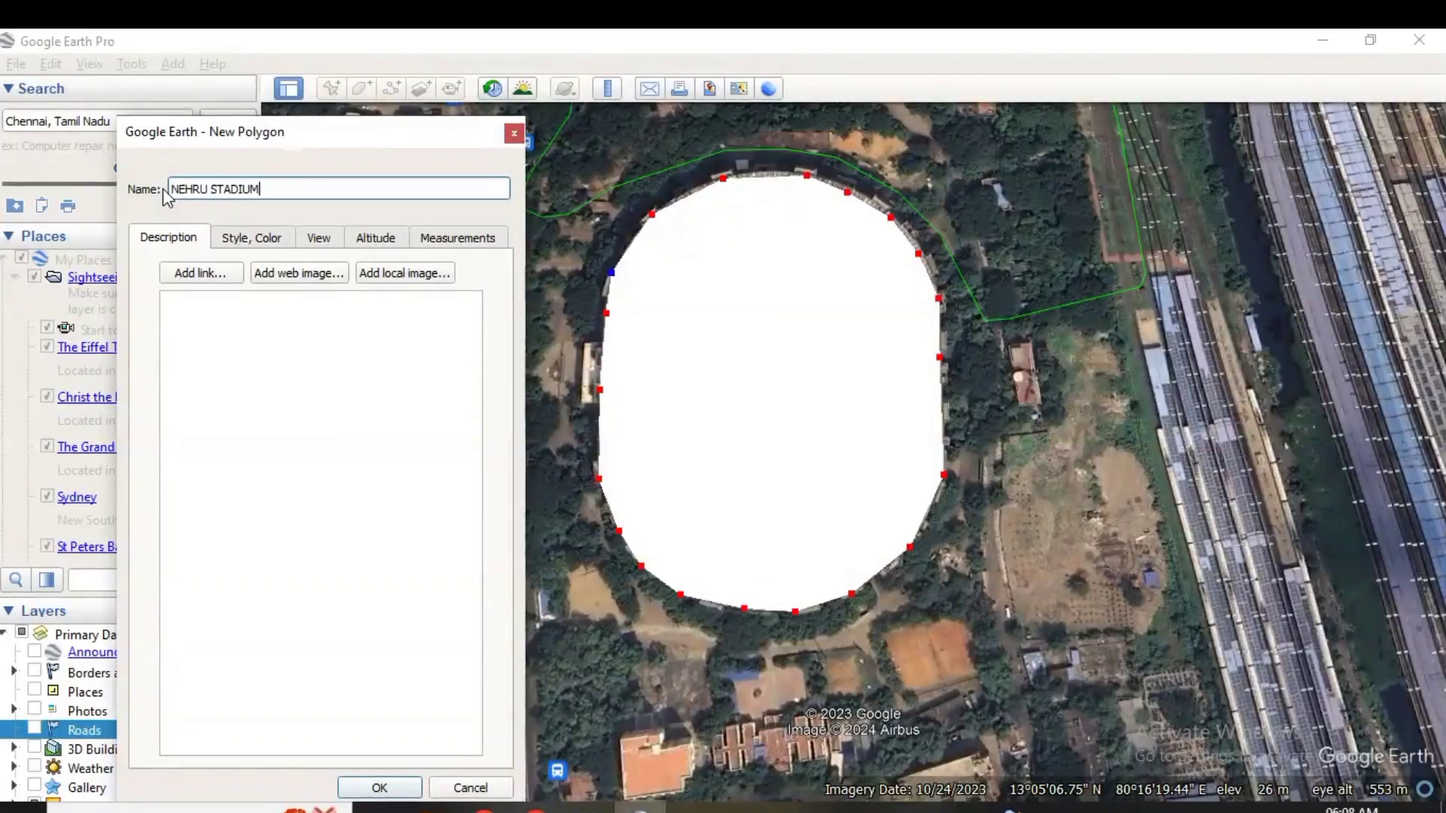
# - Set the polygon's line colour to bright green (#00ff00) in its style settings
pyautogui.click(245, 238)
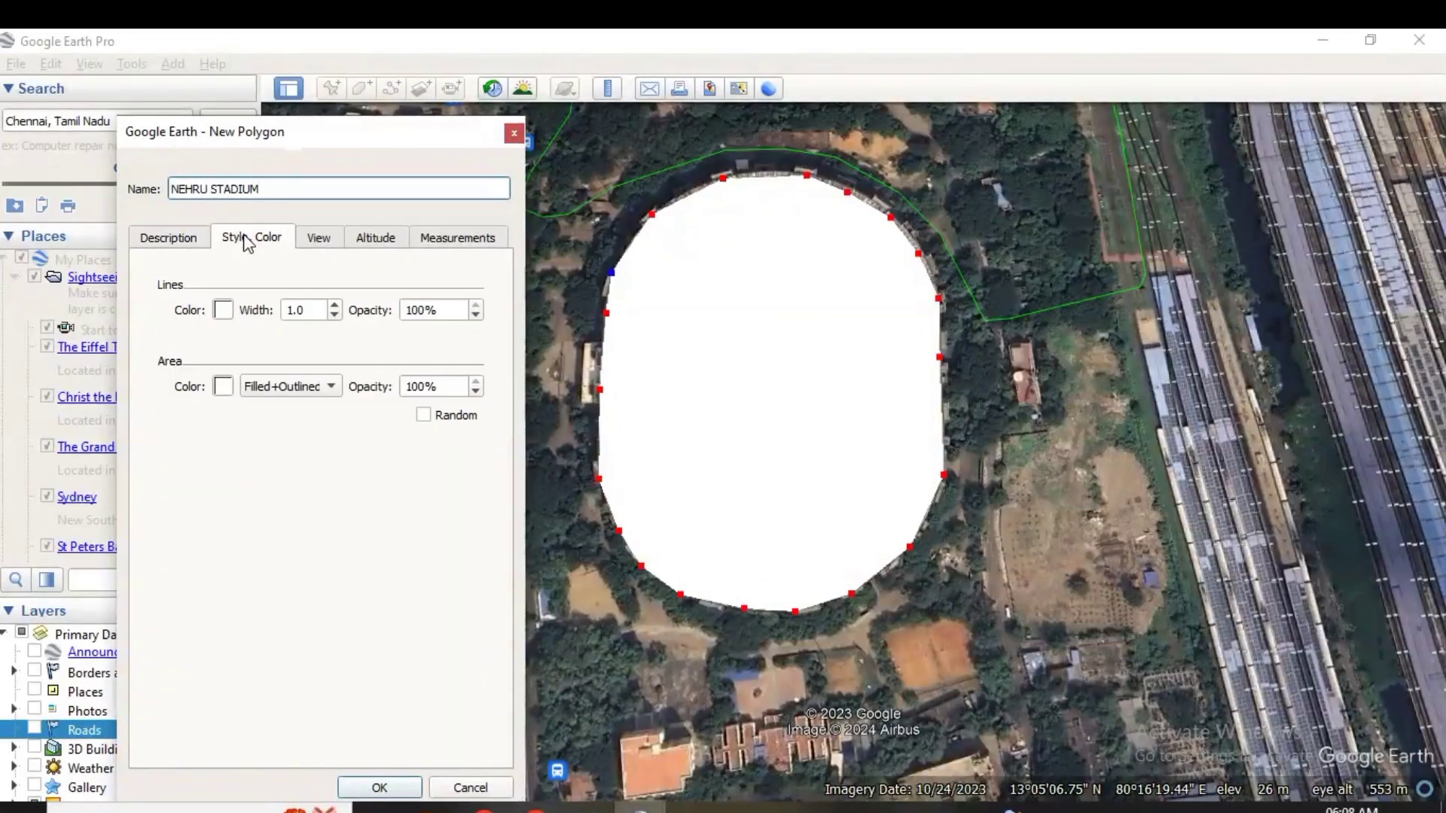
pyautogui.click(223, 310)
pyautogui.click(248, 298)
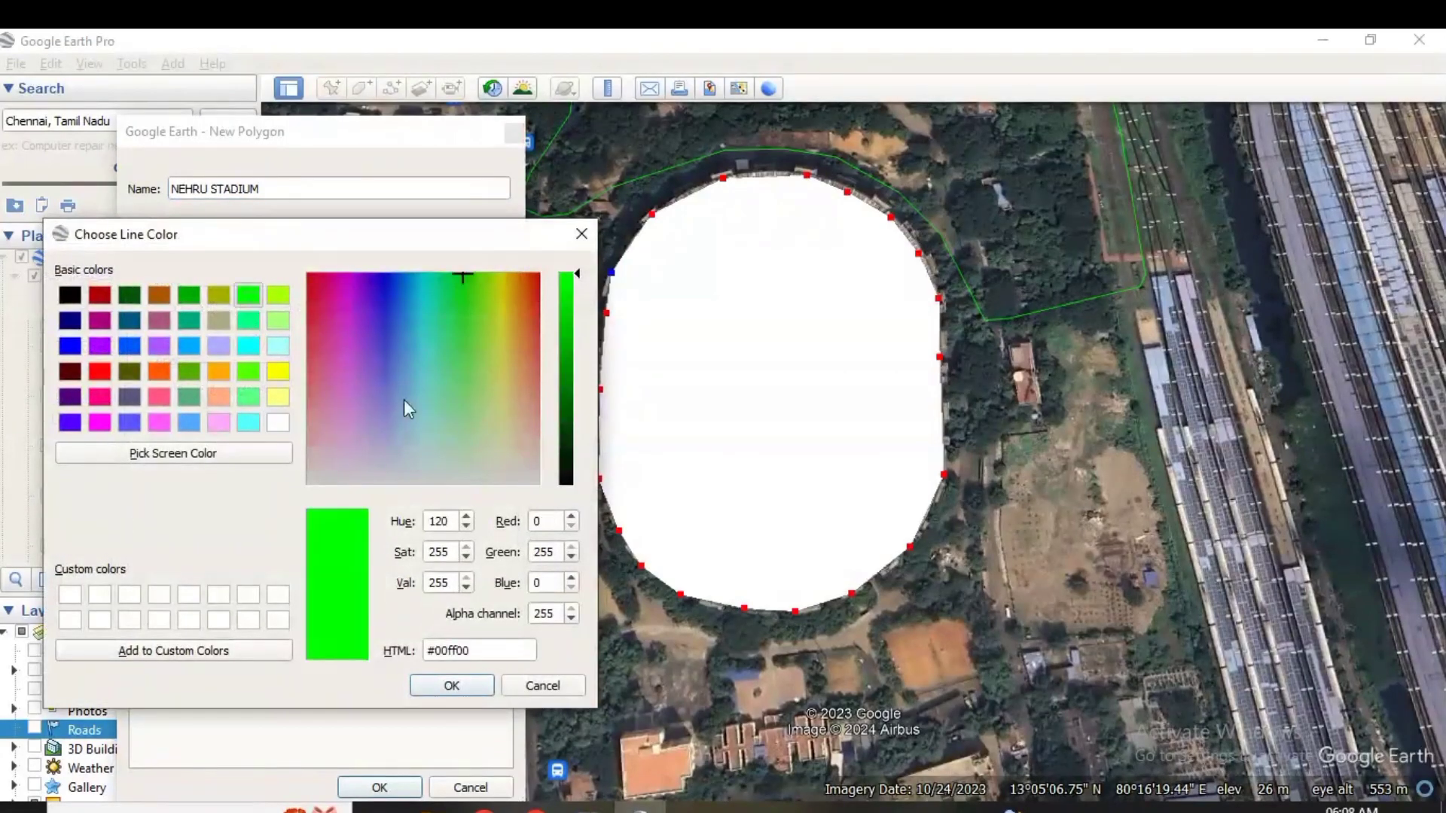
pyautogui.click(456, 687)
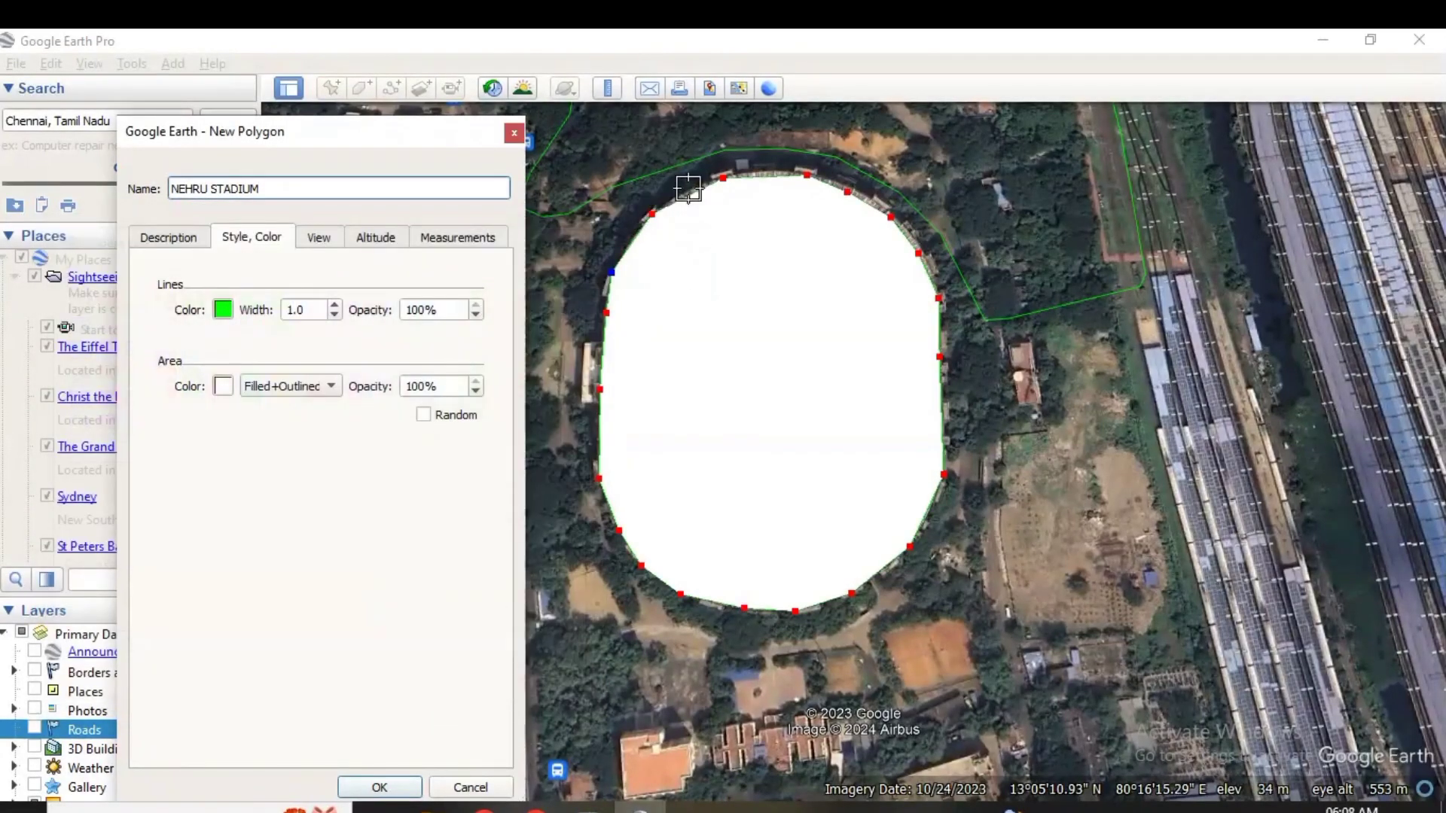
# - Change the polygon's line colour to red (#ff0000)
pyautogui.click(223, 309)
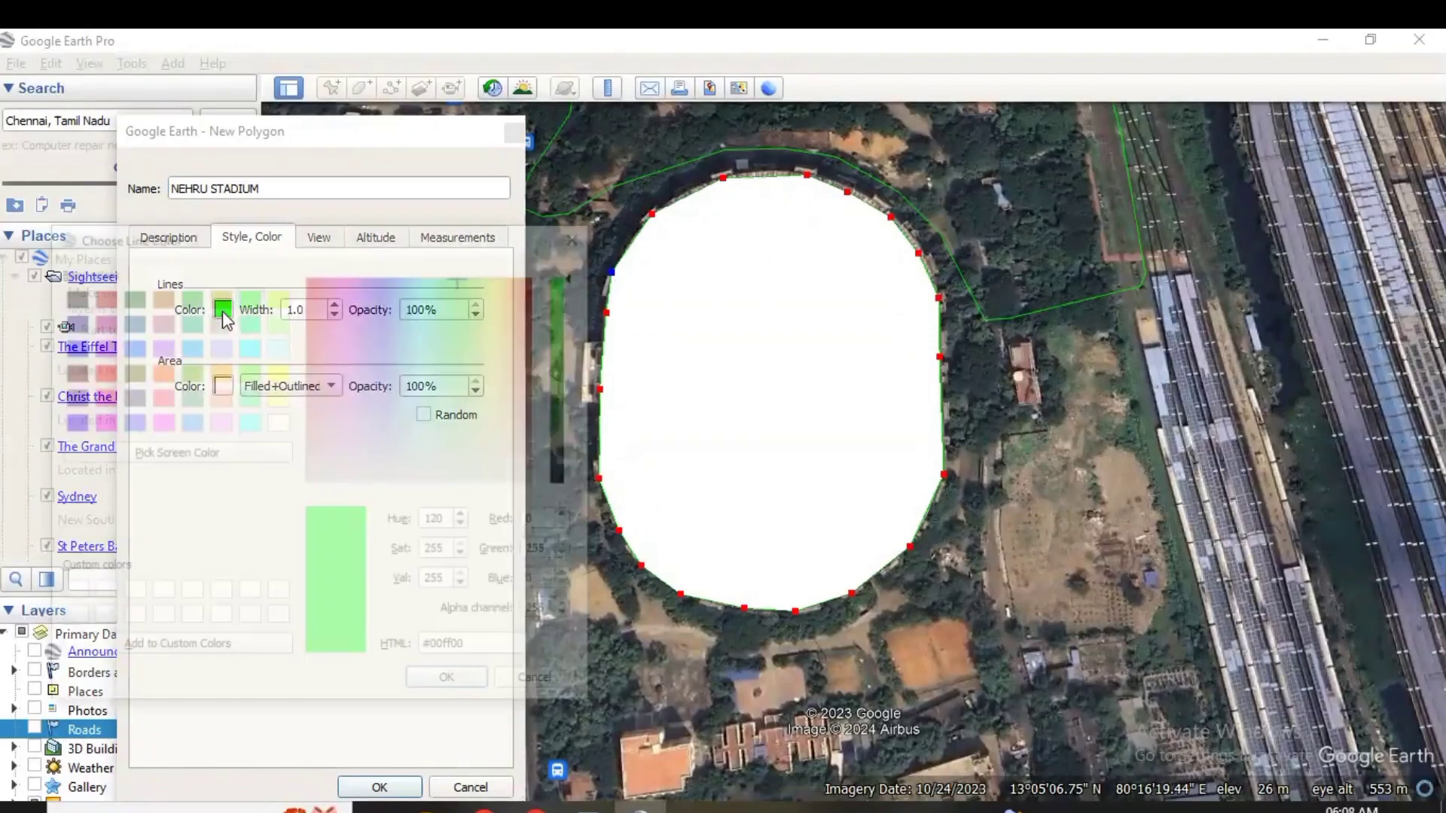
pyautogui.click(100, 372)
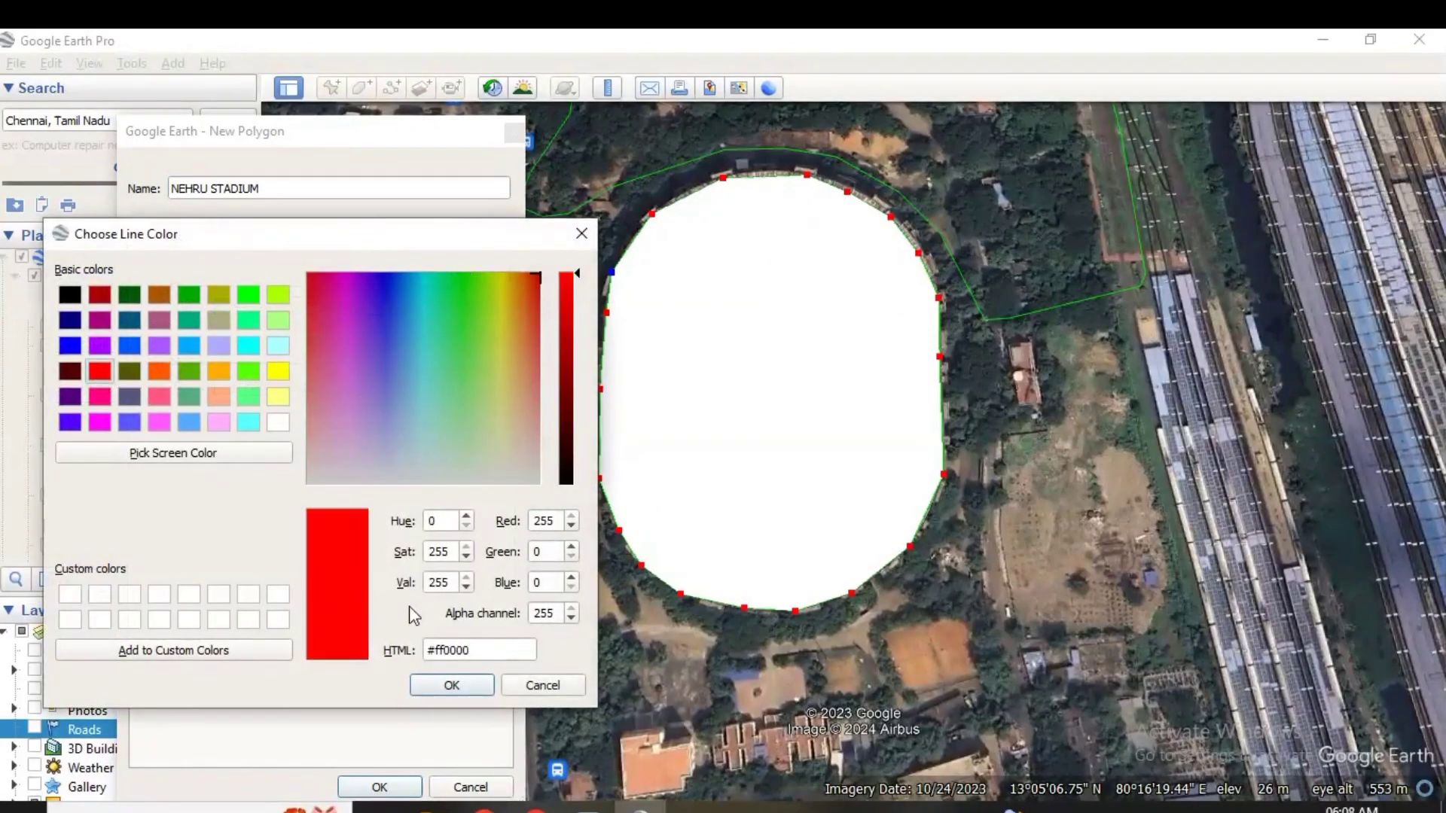
pyautogui.click(451, 686)
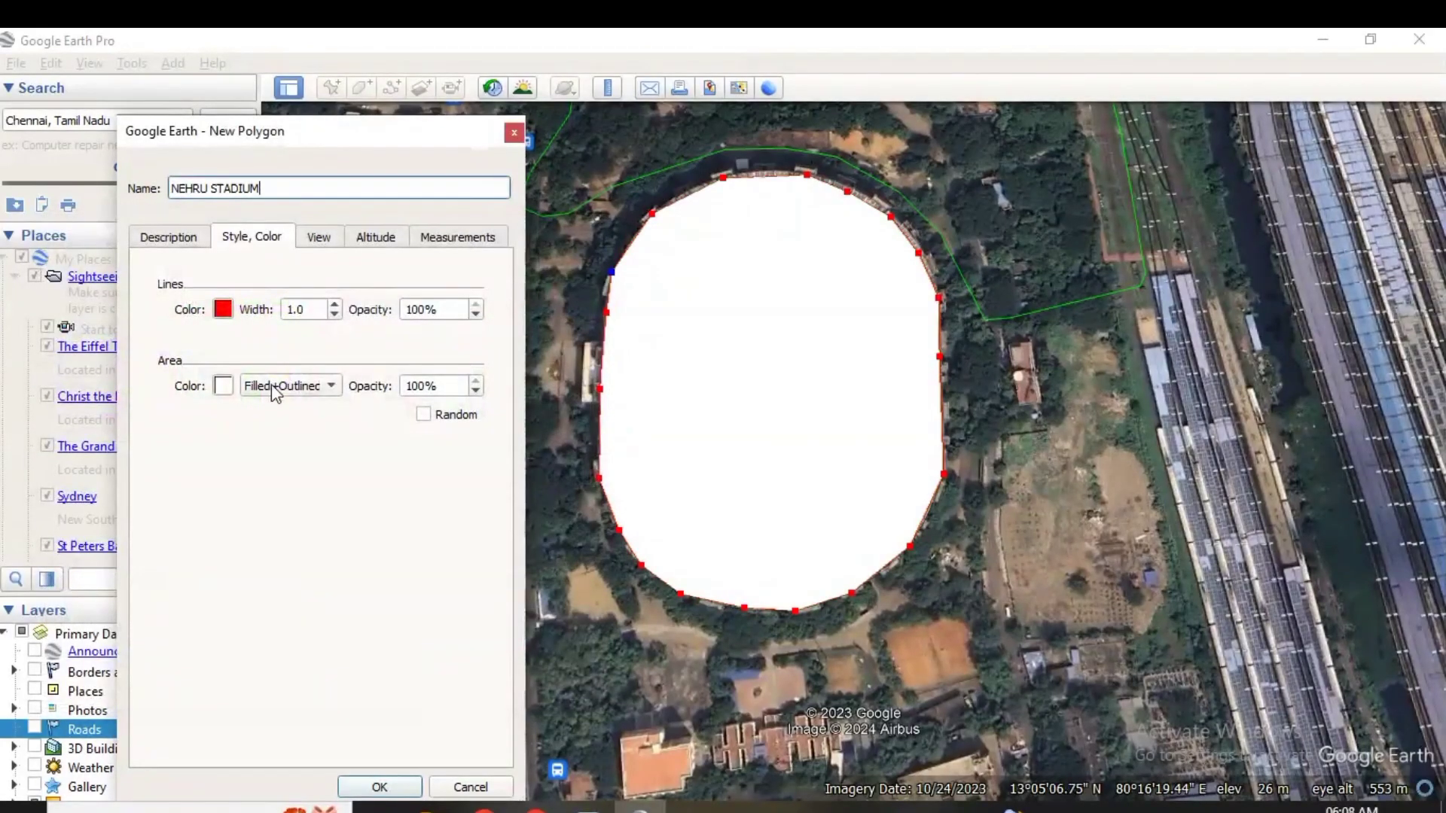
# - Set the polygon's area colour to green (#55aa00)
pyautogui.click(222, 385)
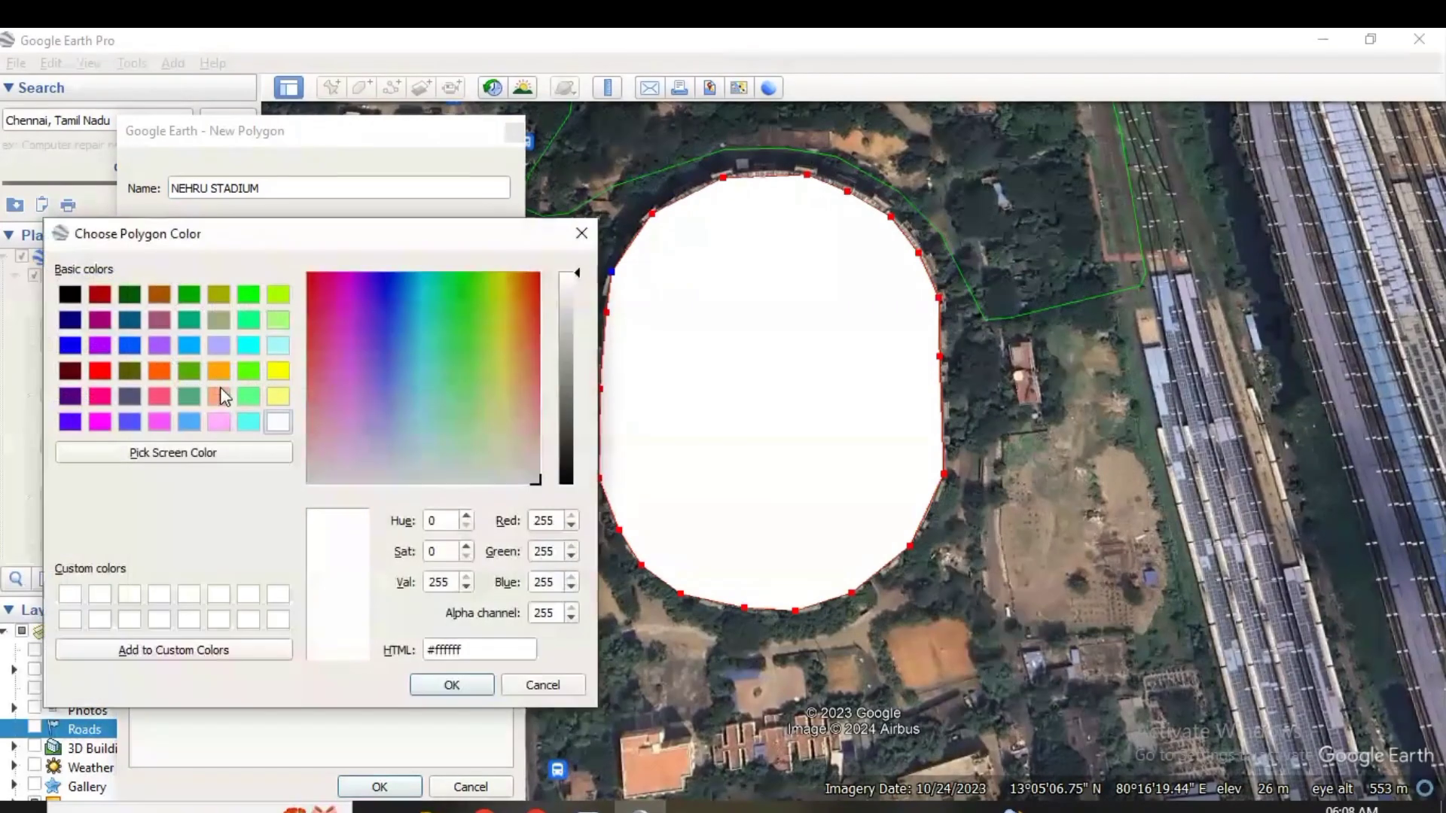
pyautogui.click(189, 370)
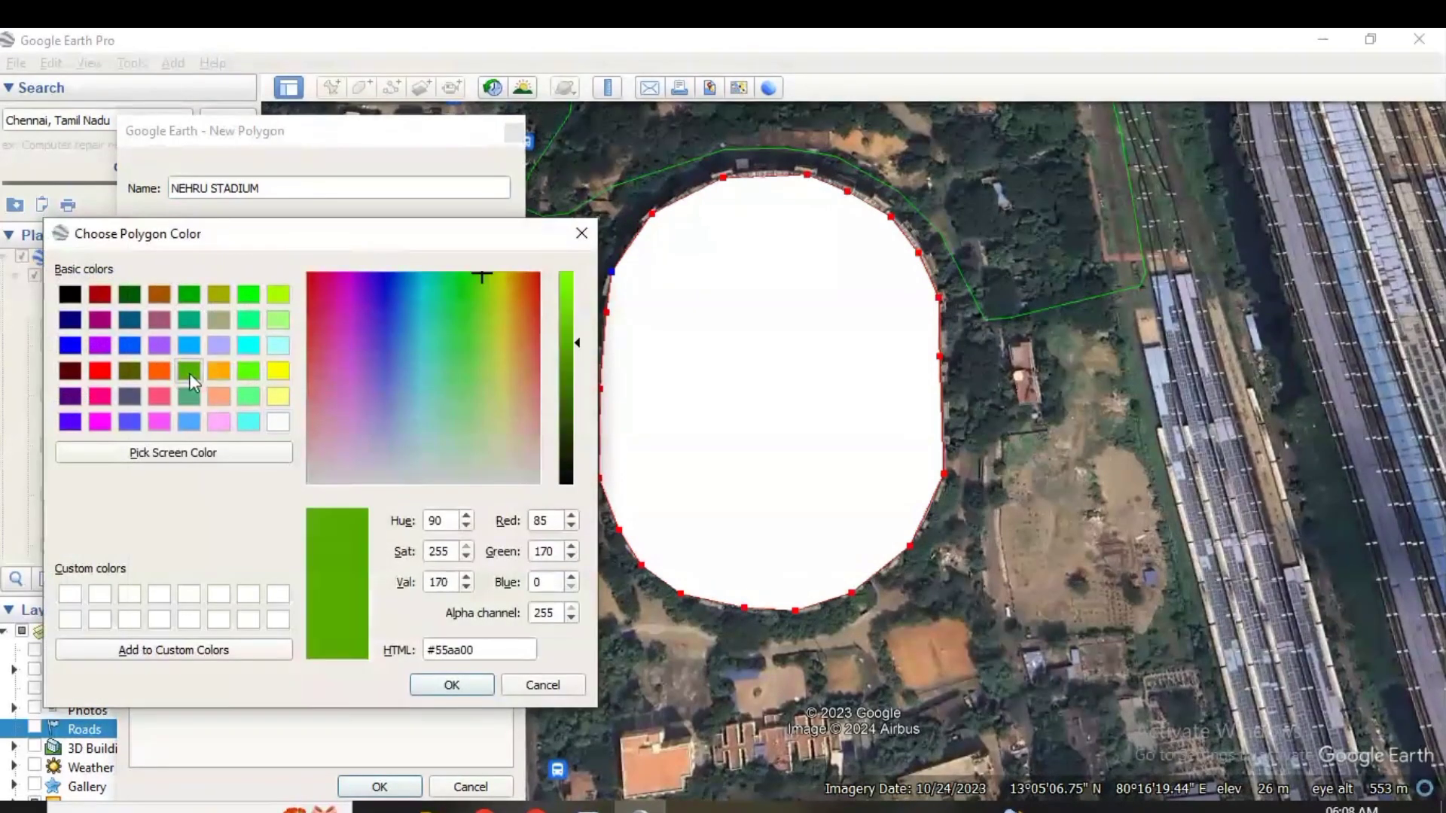
pyautogui.click(452, 685)
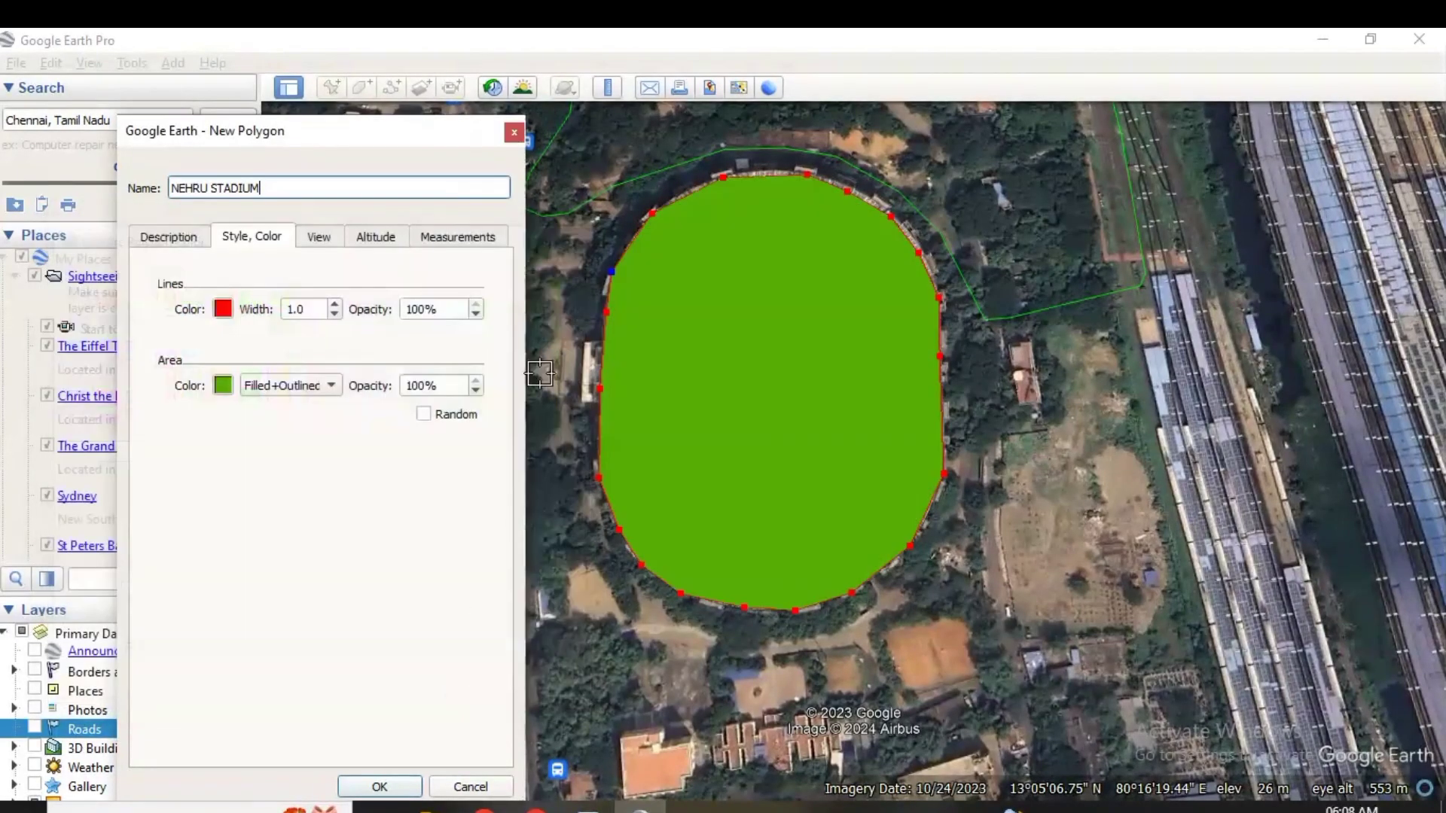
# - Try the Outlined and Filled area modes on the polygon, and return it to Filled+Outlined
pyautogui.click(326, 388)
pyautogui.click(321, 363)
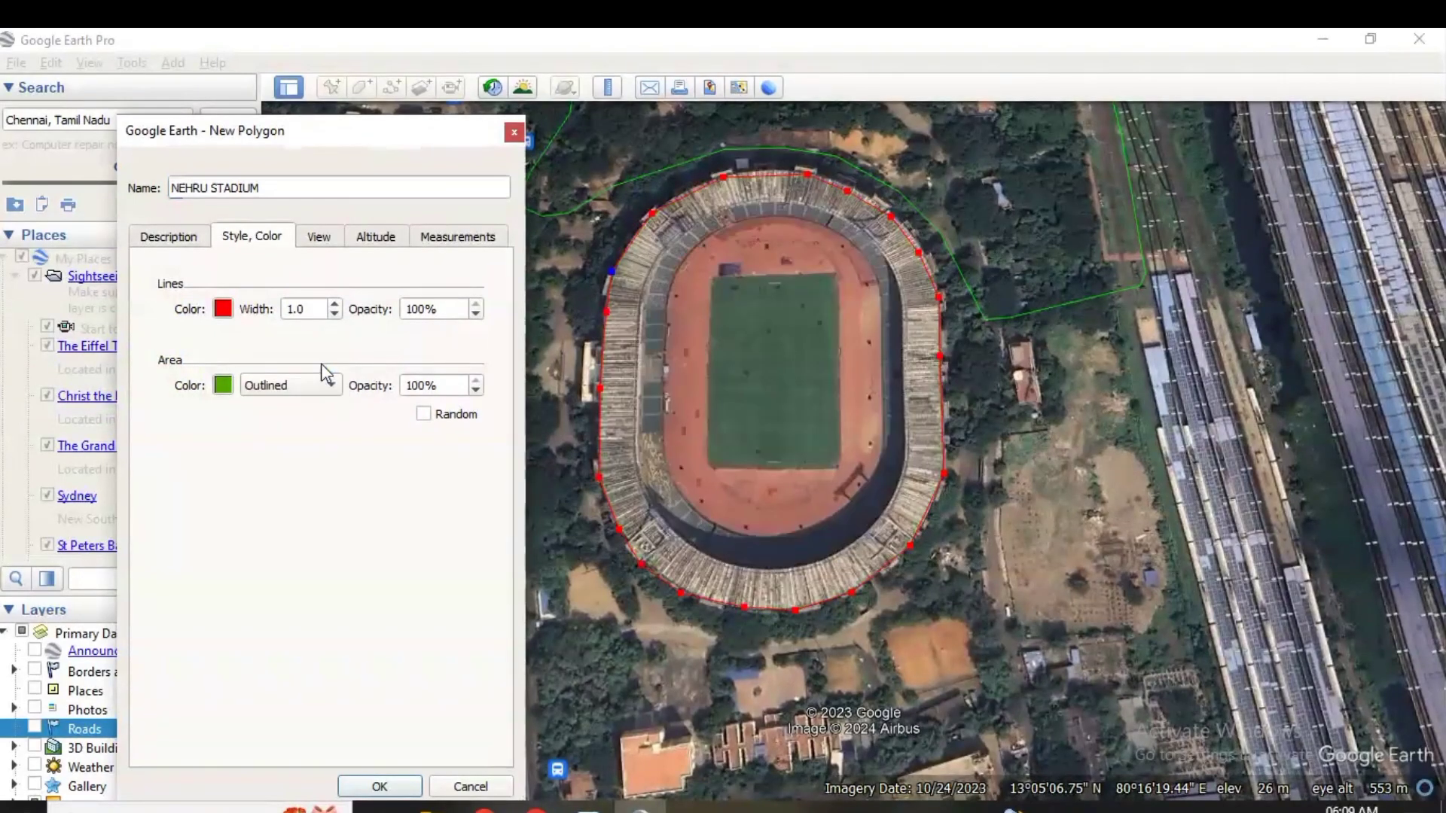
pyautogui.click(315, 394)
pyautogui.click(309, 363)
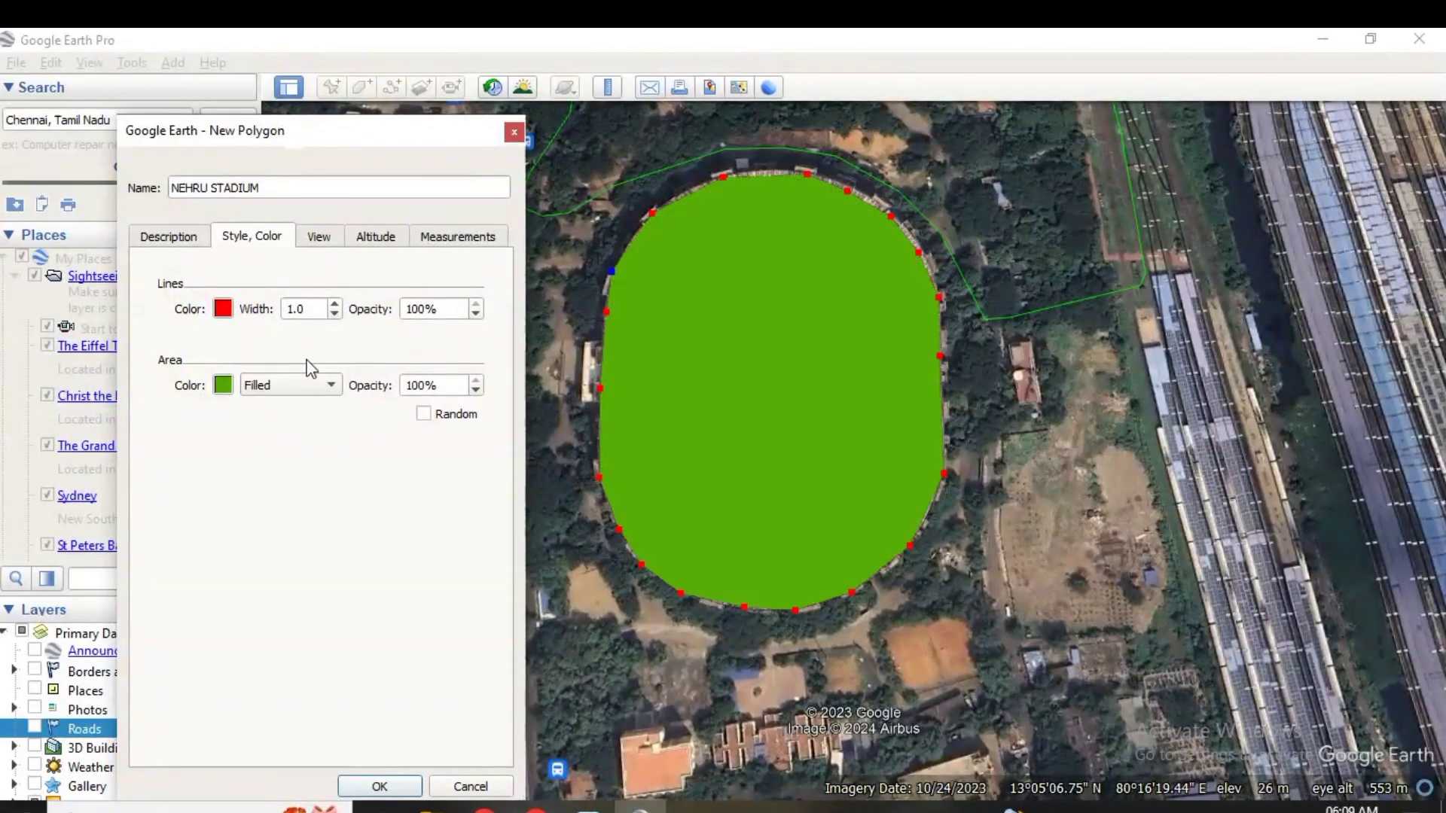
pyautogui.click(311, 384)
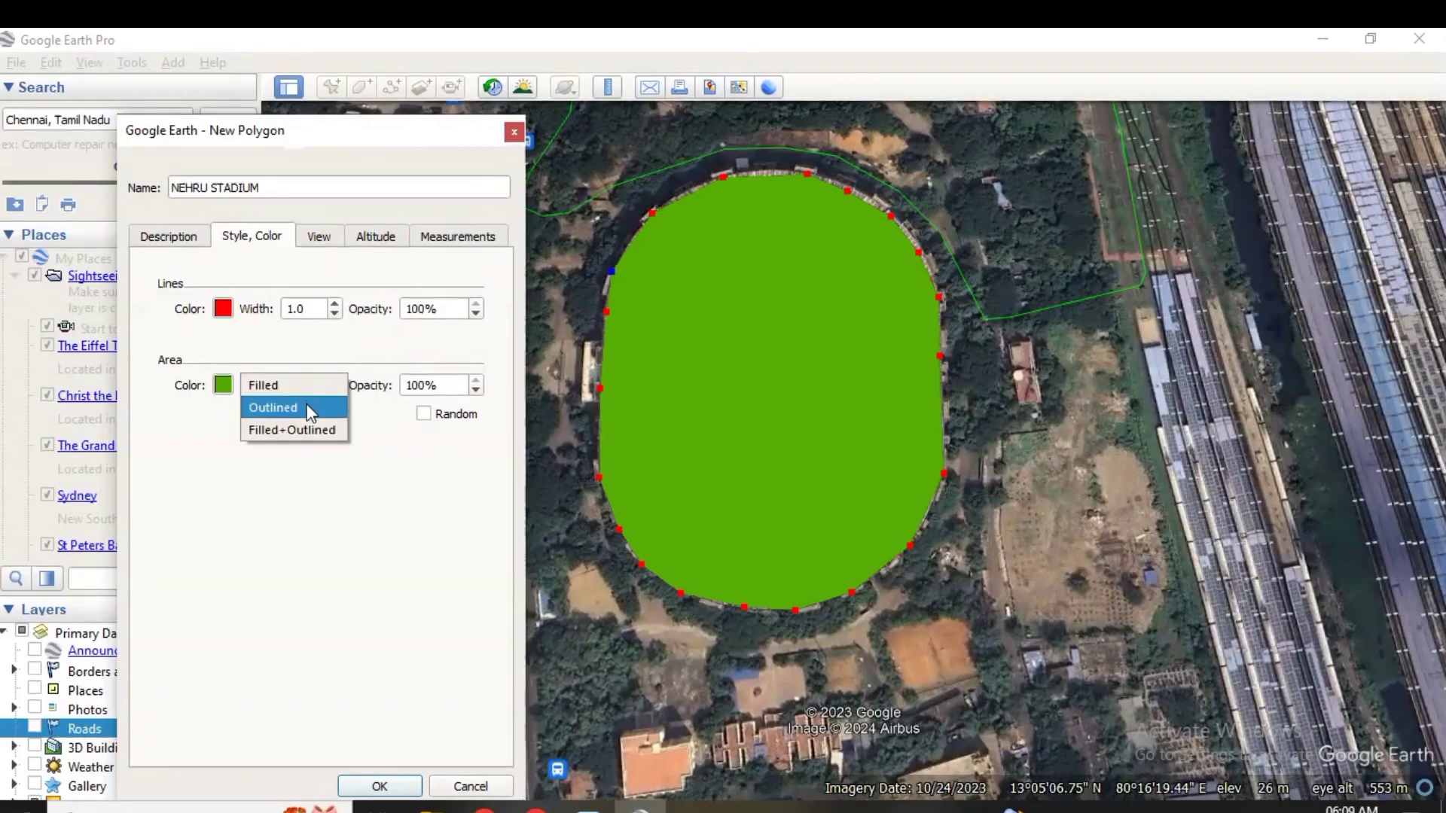
pyautogui.click(305, 428)
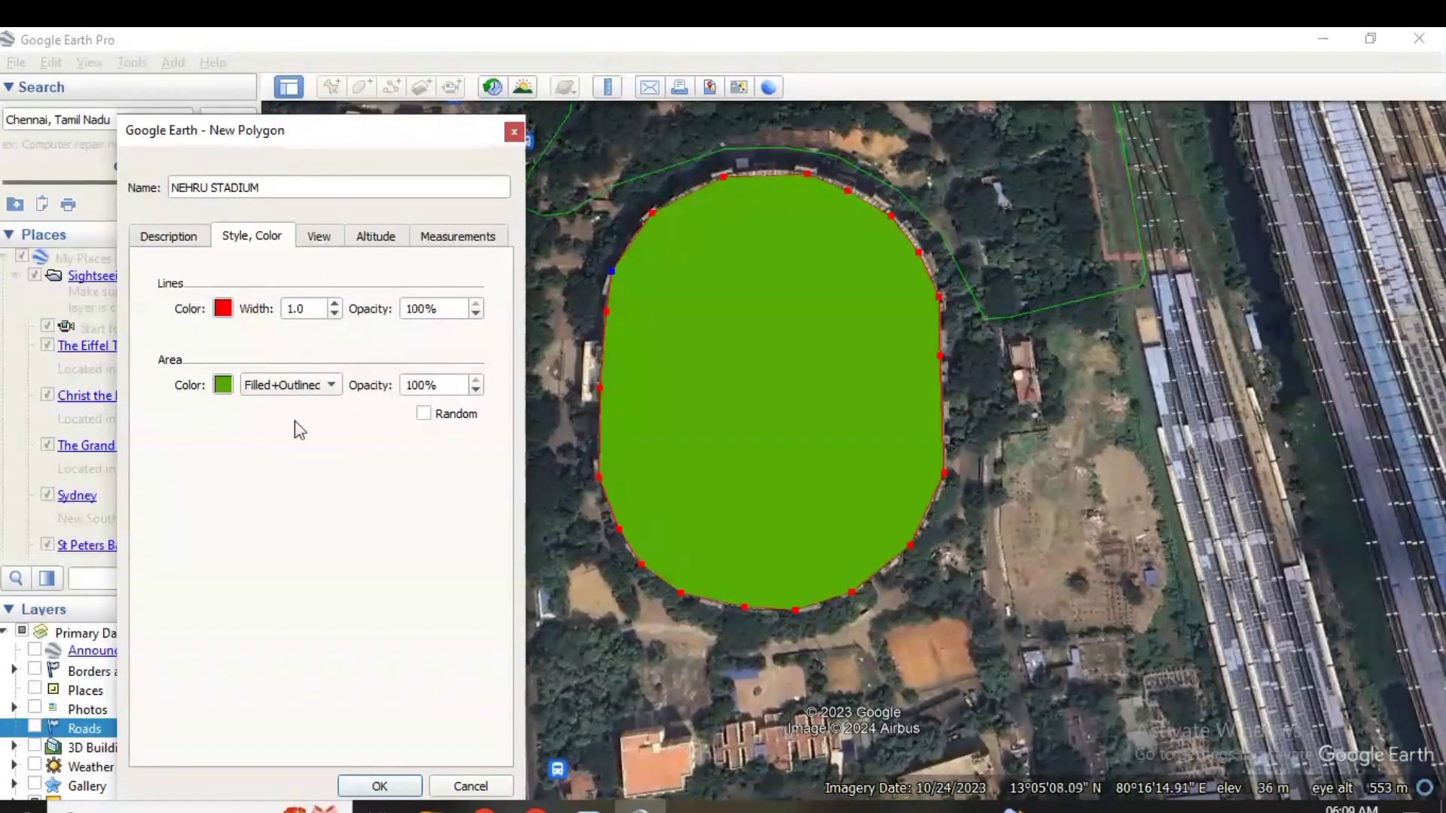
# - Set the polygon's area to Outlined with a line width of 1.7, and save the polygon
pyautogui.click(299, 402)
pyautogui.click(305, 362)
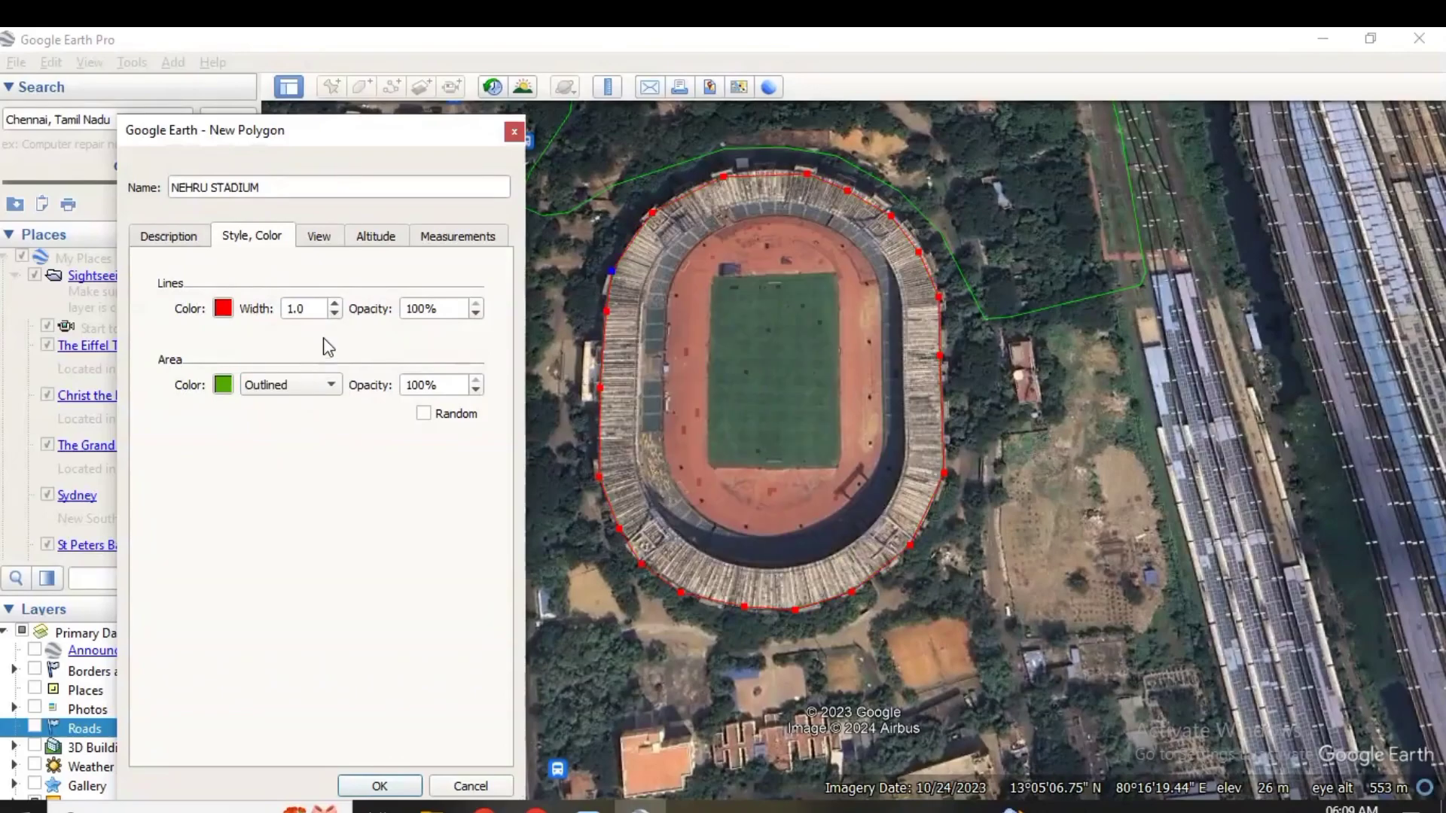
pyautogui.click(335, 303)
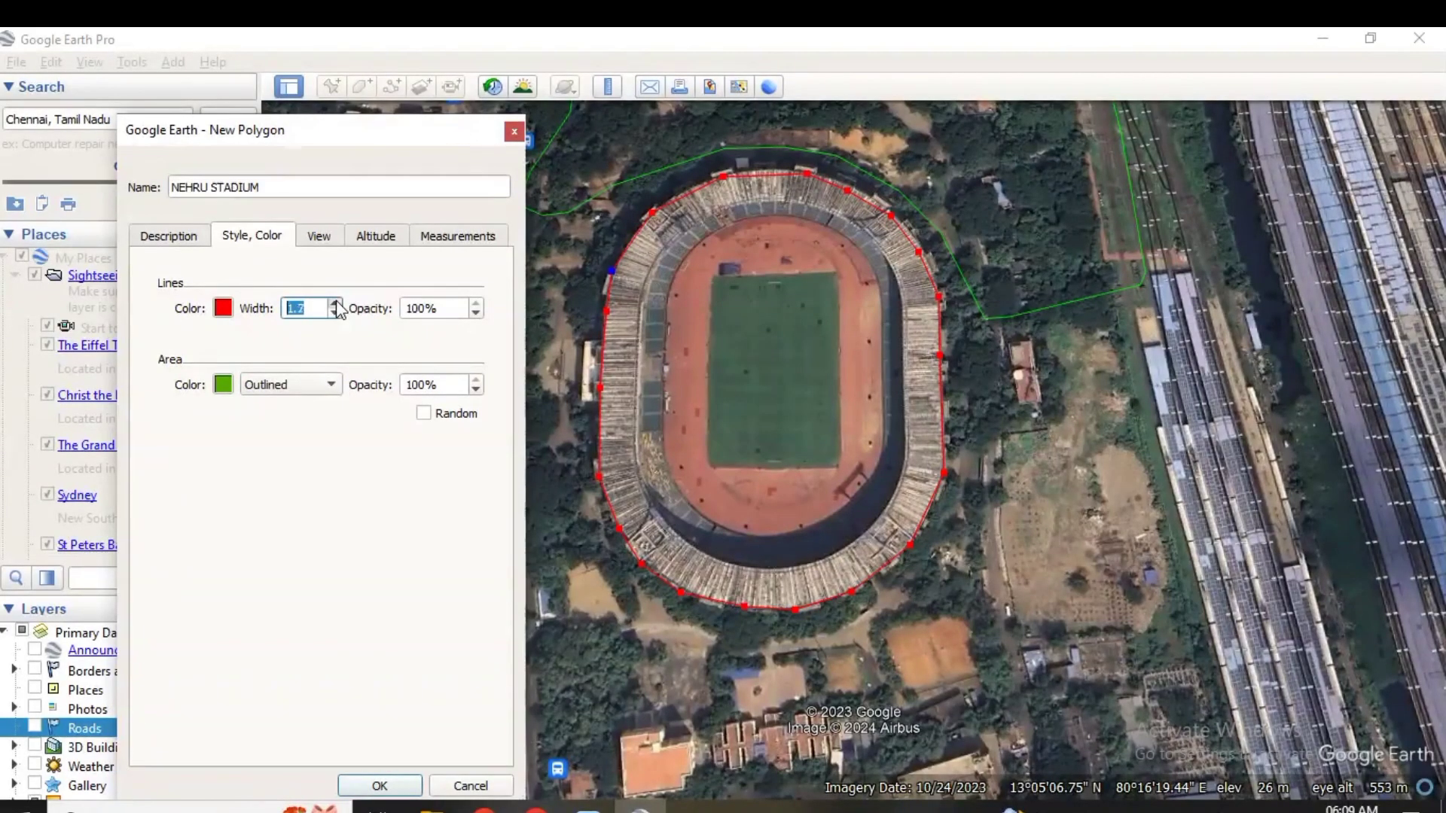
pyautogui.click(396, 788)
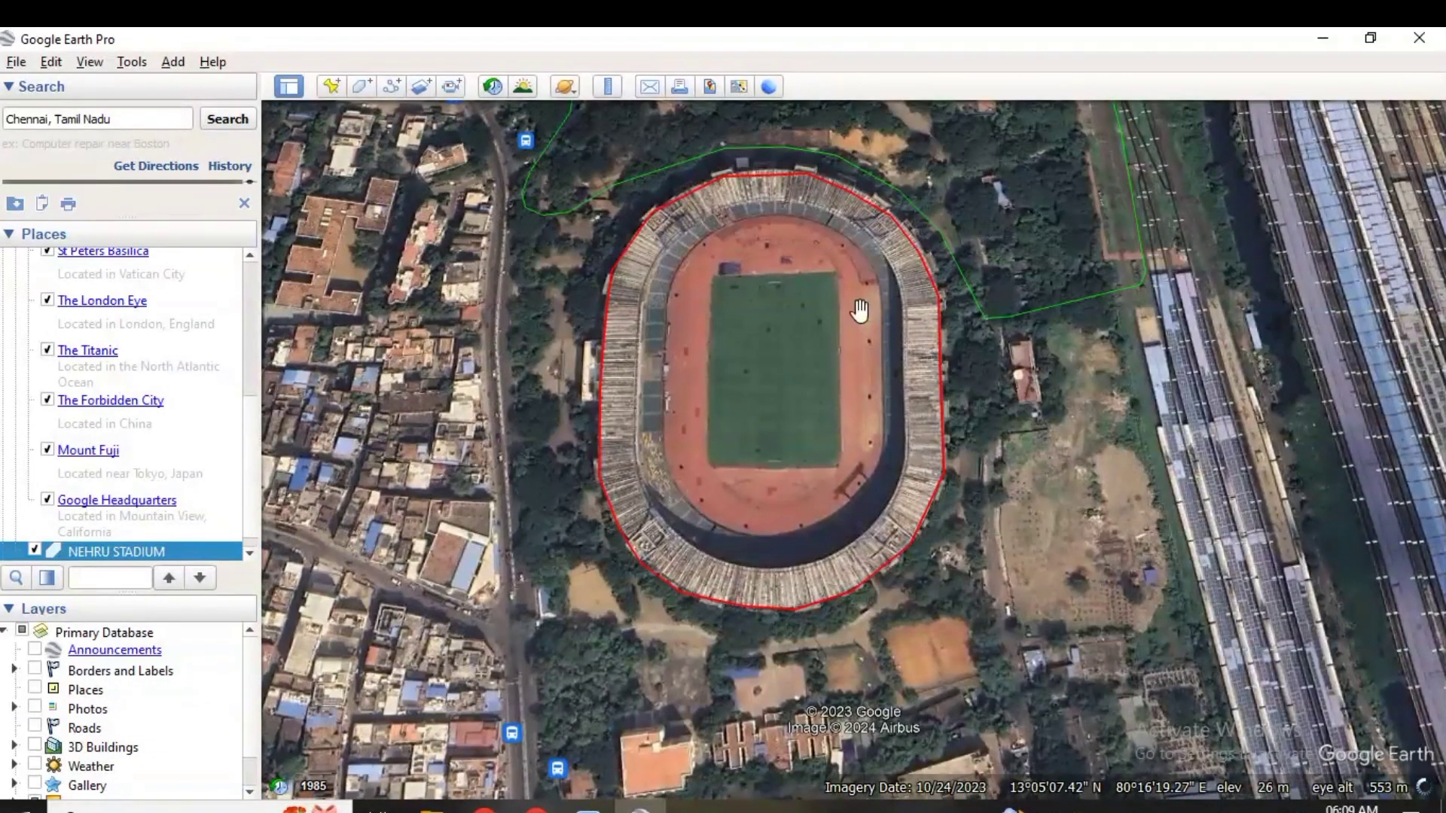
# - Inspect the saved stadium outline and switch the NEHRU STADIUM polygon's visibility off and on again in the saved places
pyautogui.scroll(3, 836, 263)
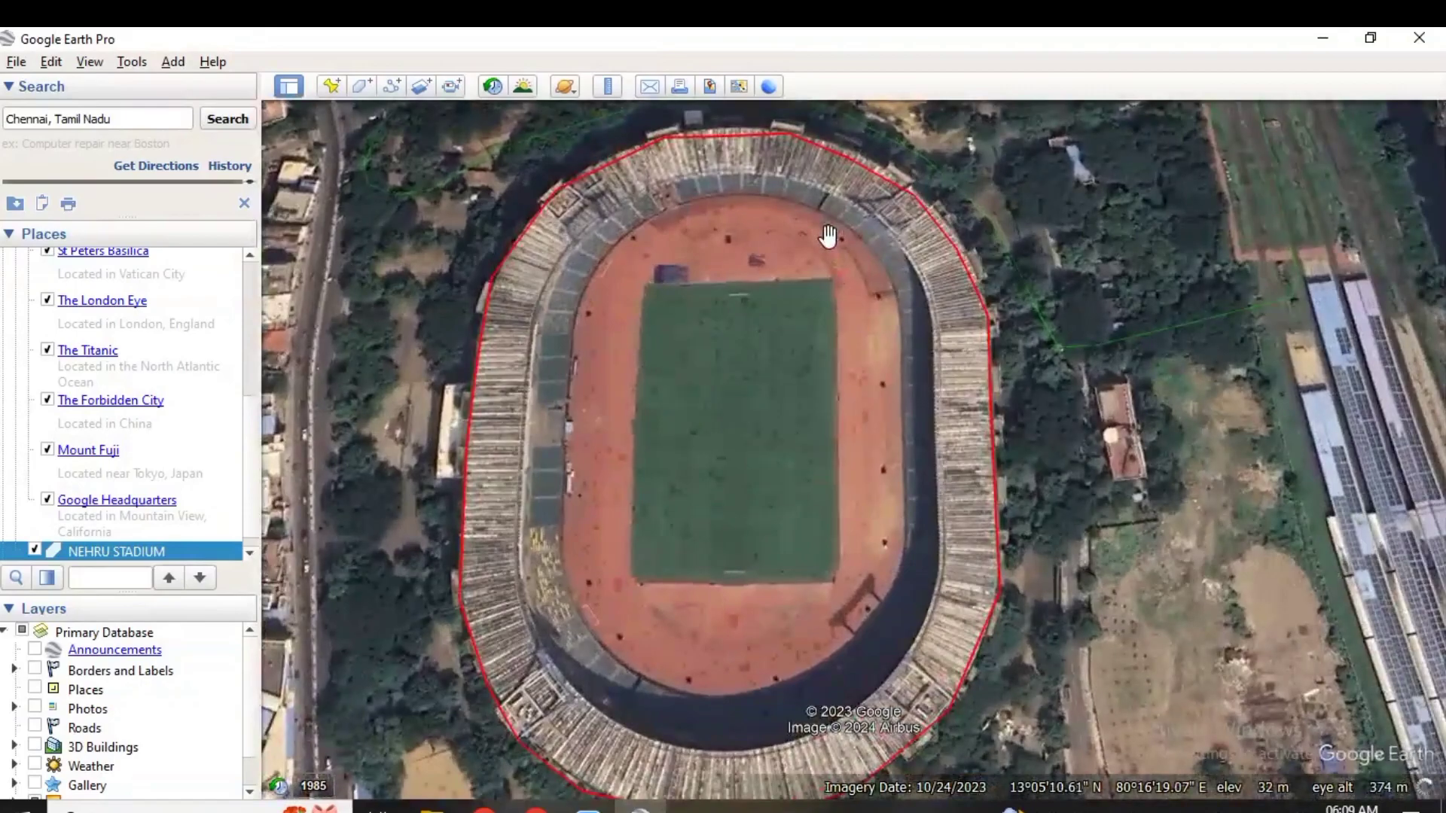
pyautogui.scroll(-3, 828, 236)
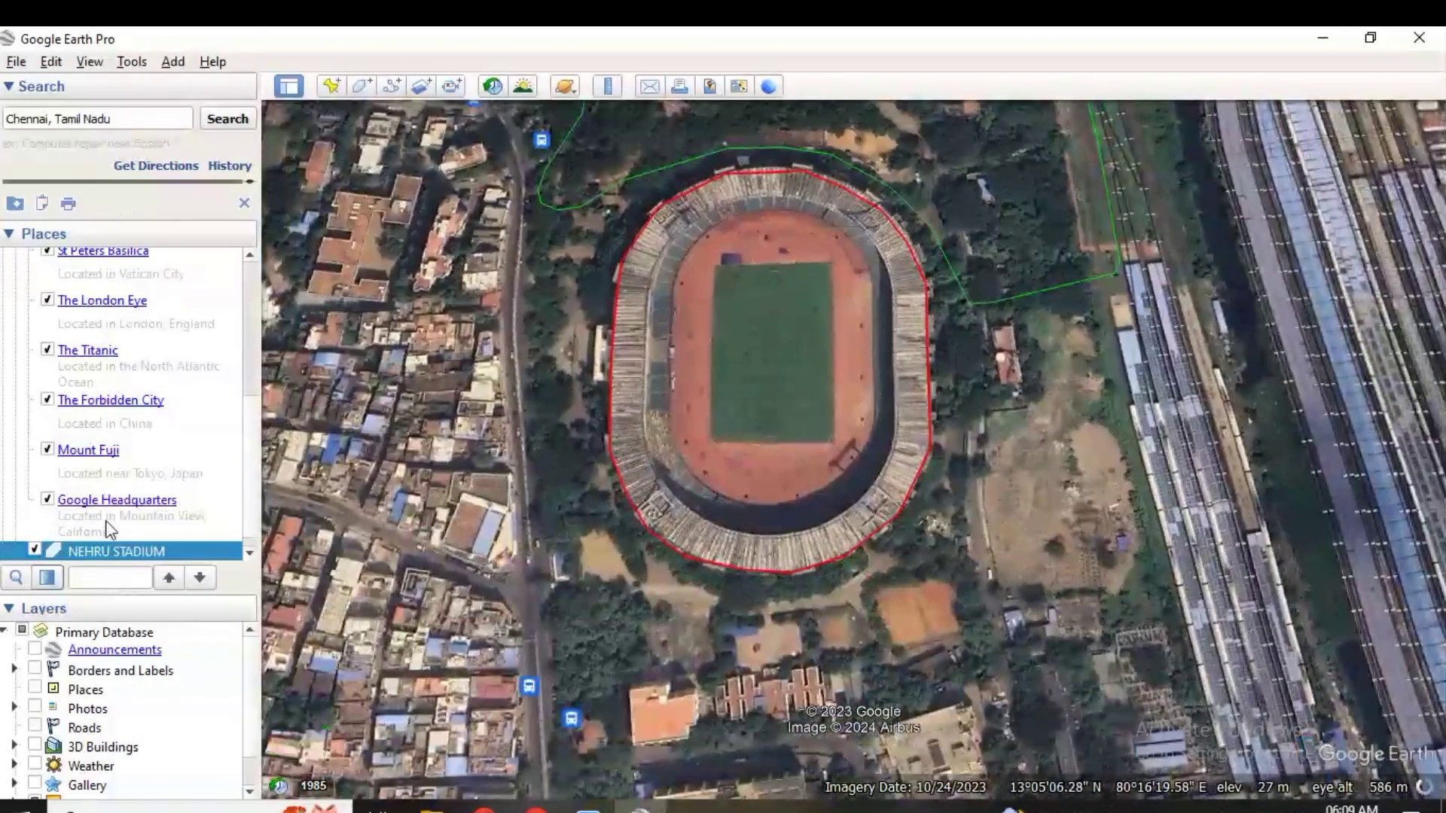
pyautogui.scroll(-1, 137, 450)
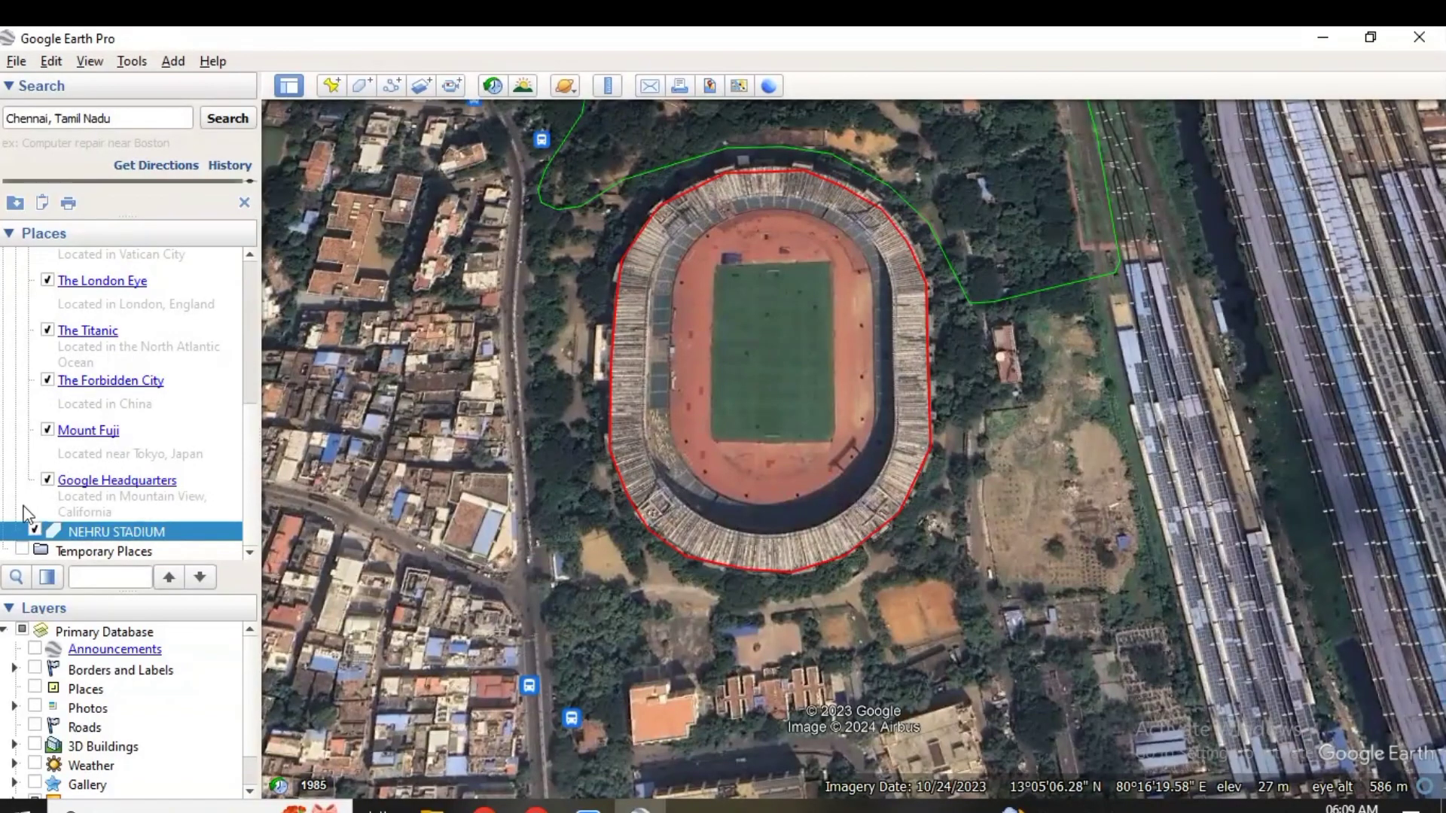
pyautogui.click(35, 530)
pyautogui.click(36, 530)
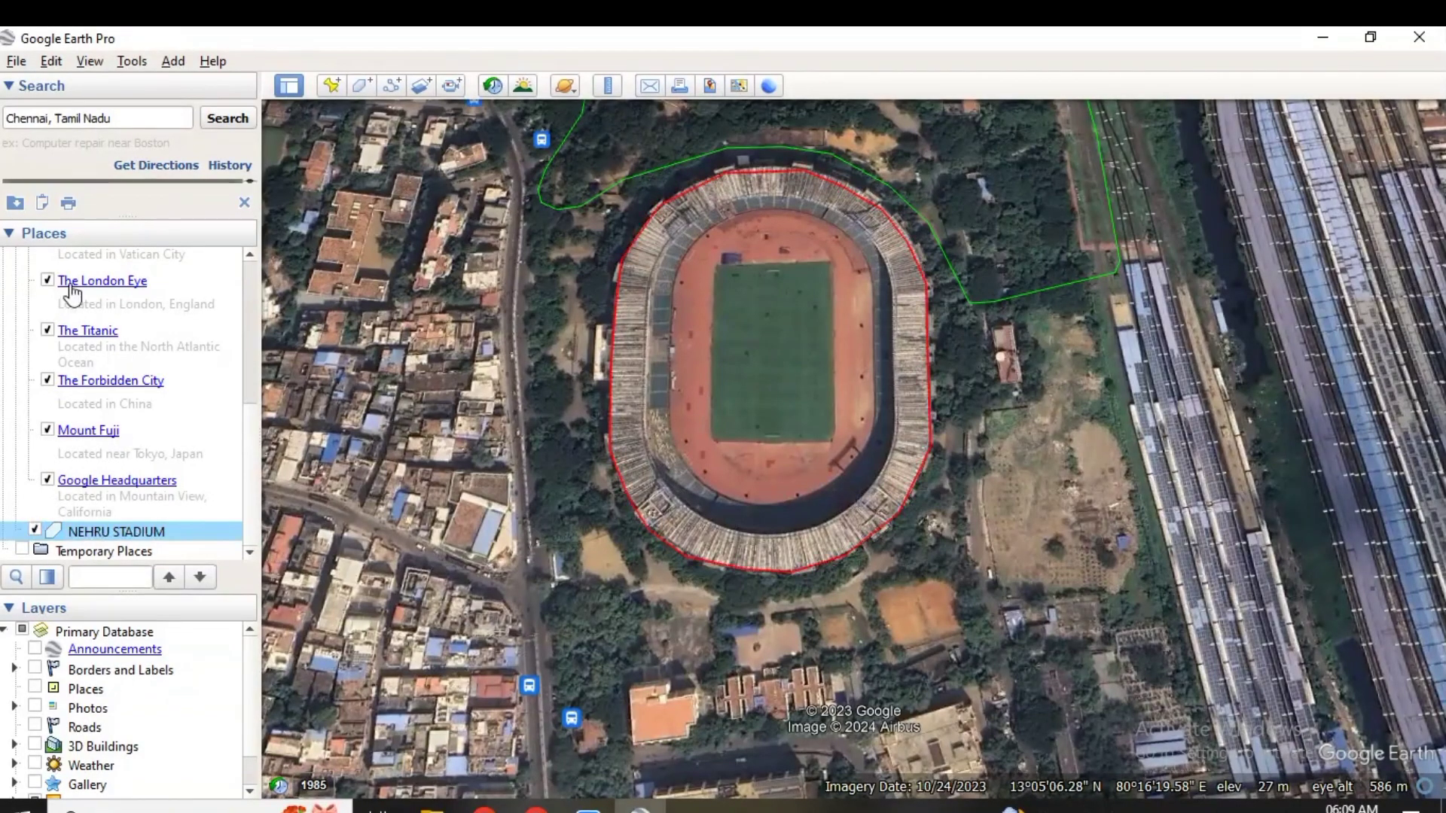
# - Add a placemark and move it onto the running track just north of the pitch, at about 13°5'10.35"N, 80°16'17.78"E
pyautogui.scroll(2, 742, 188)
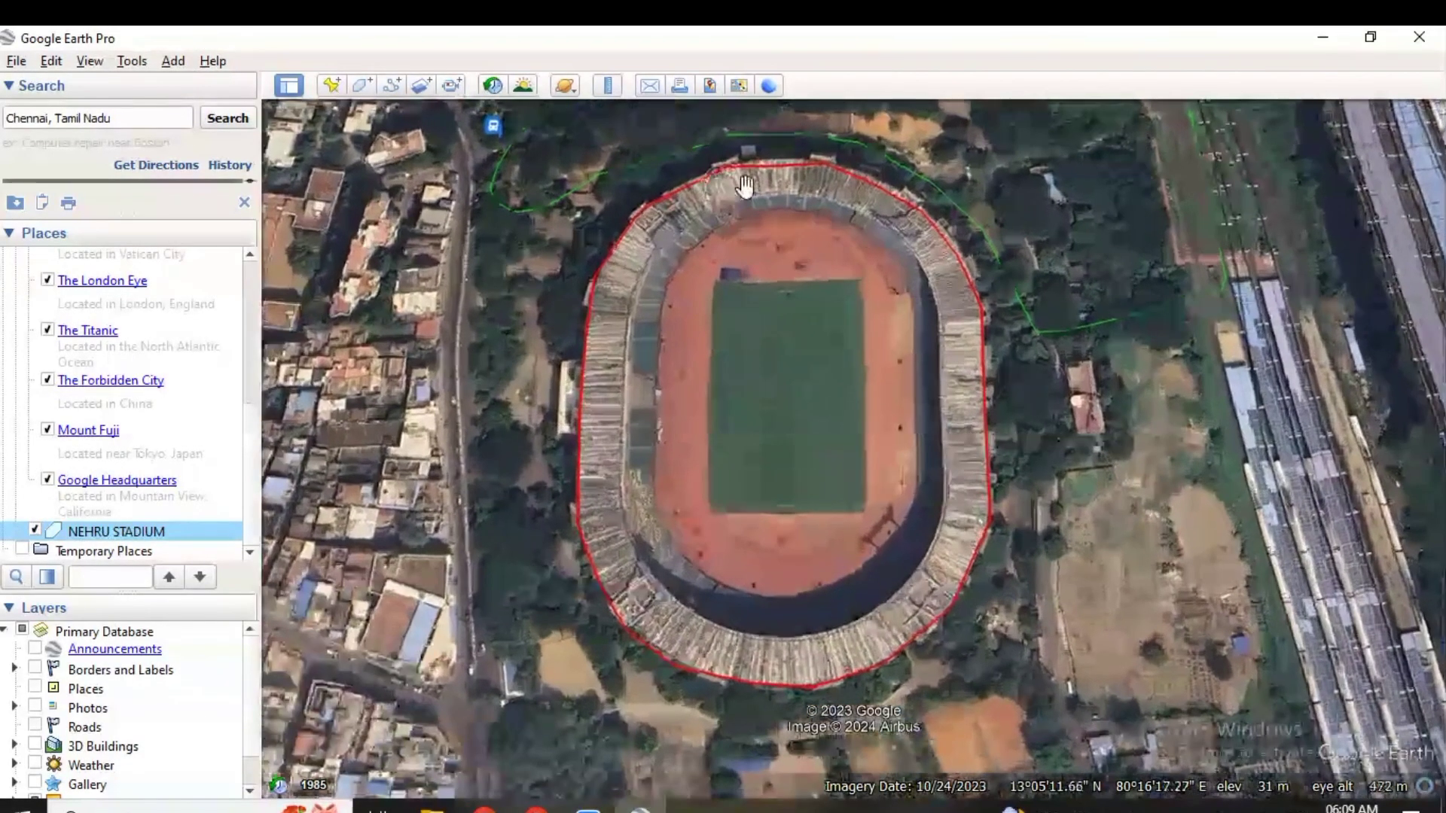
pyautogui.scroll(1, 745, 185)
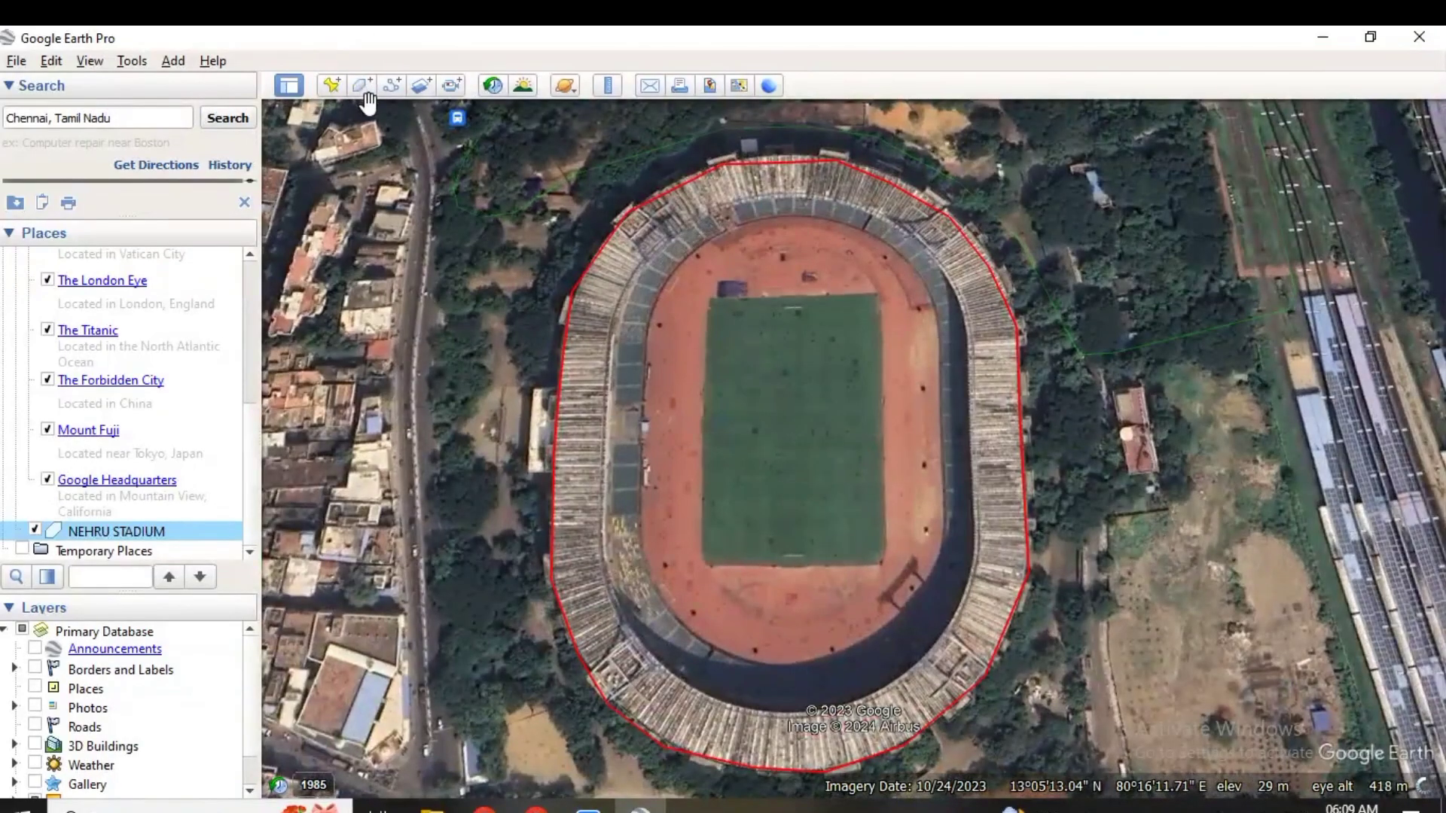
pyautogui.click(331, 88)
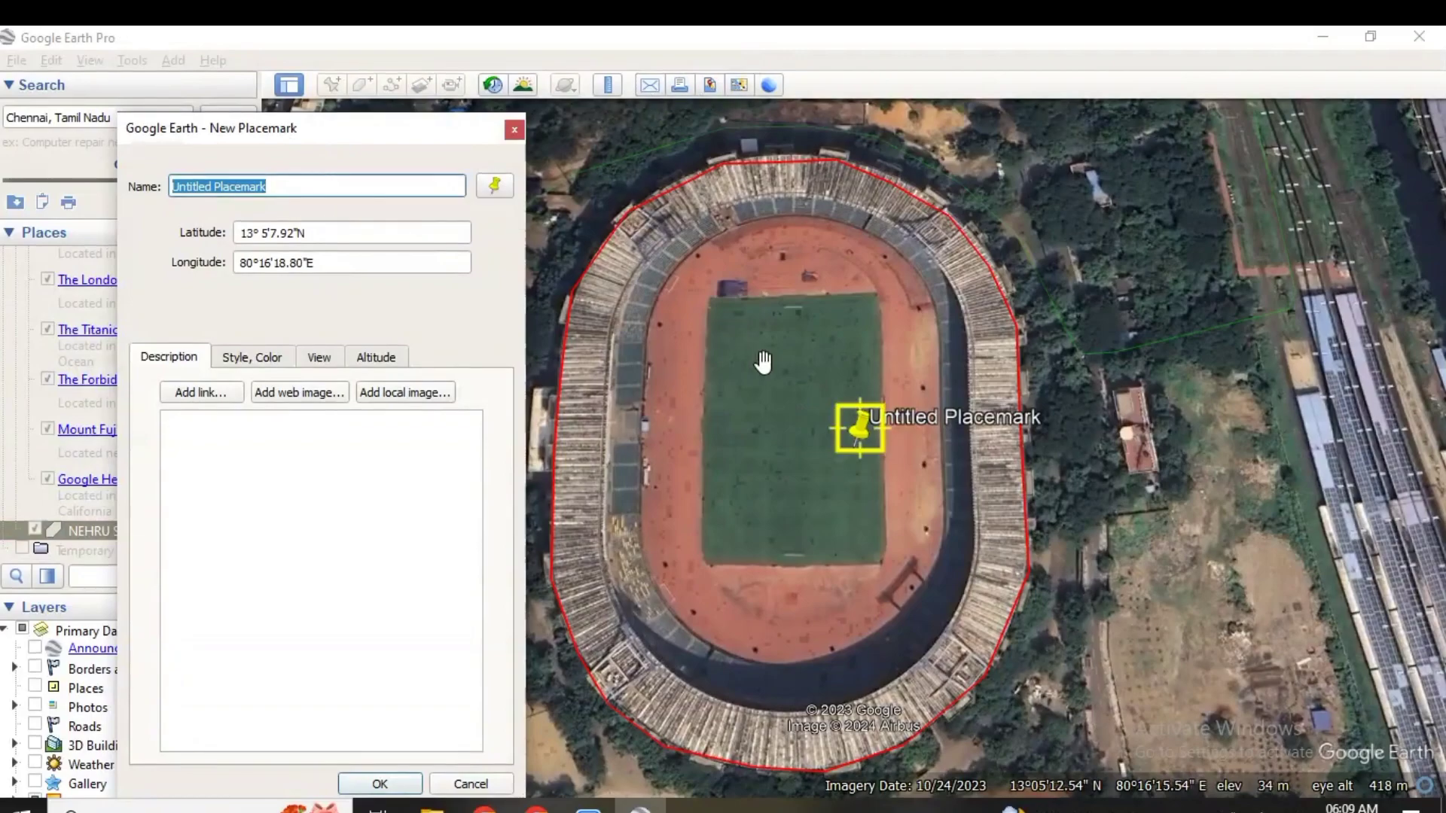
pyautogui.moveTo(863, 440); pyautogui.dragTo(783, 285)
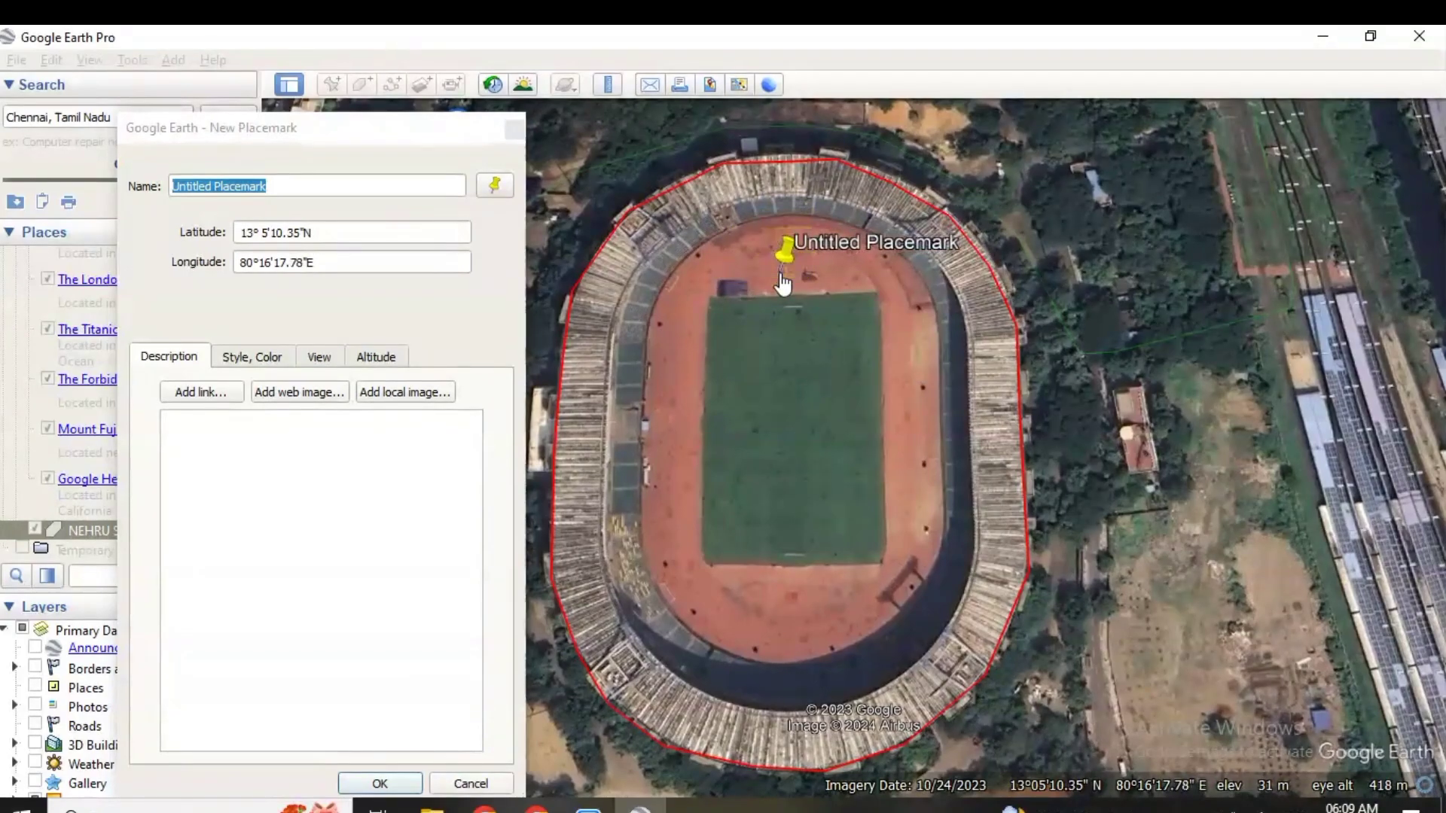
# - Name the new placemark North
pyautogui.click(291, 181)
pyautogui.moveTo(284, 184); pyautogui.dragTo(178, 184)
pyautogui.hotkey('ctrl', 'a')
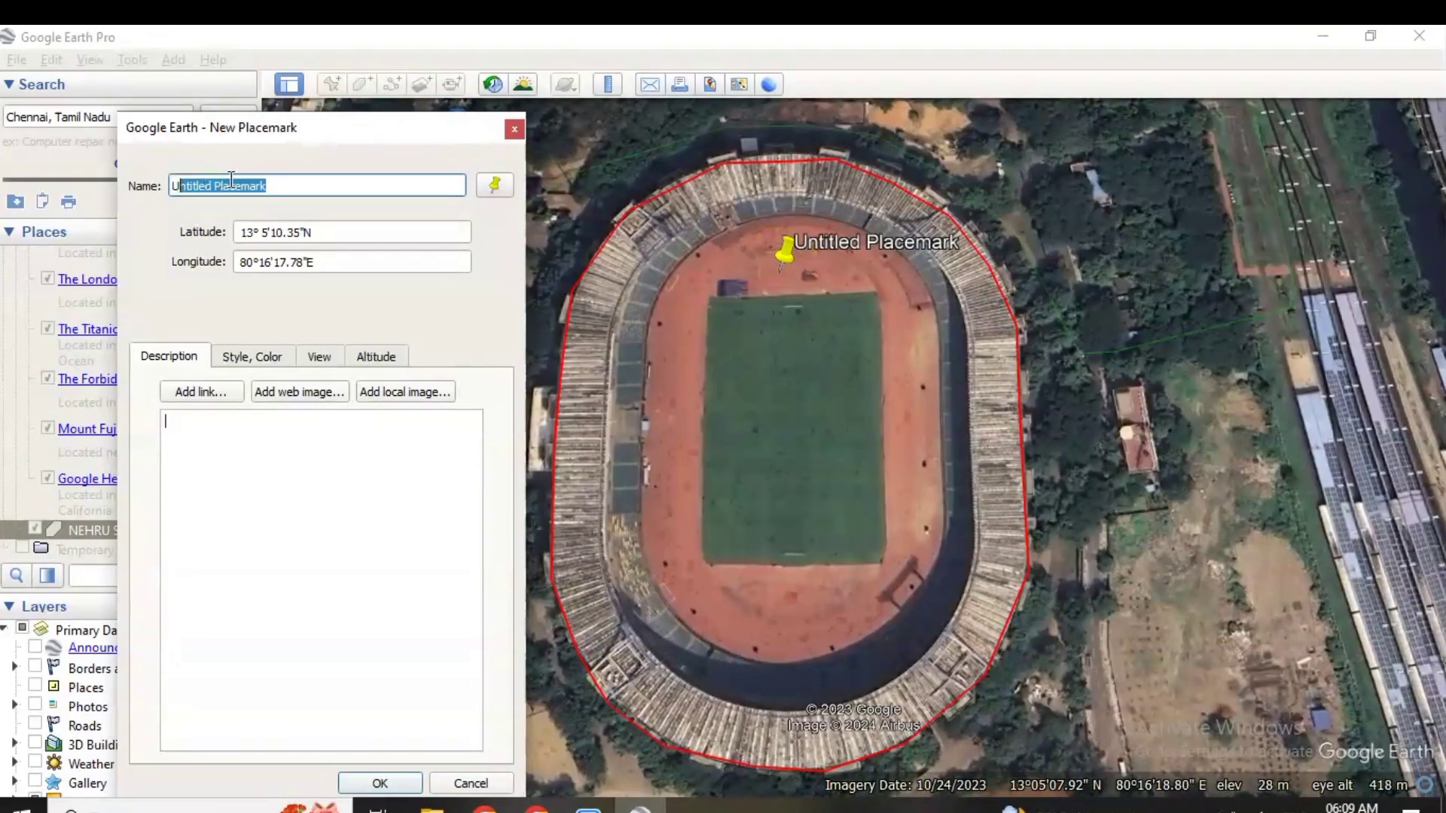
pyautogui.press('BackSpace')
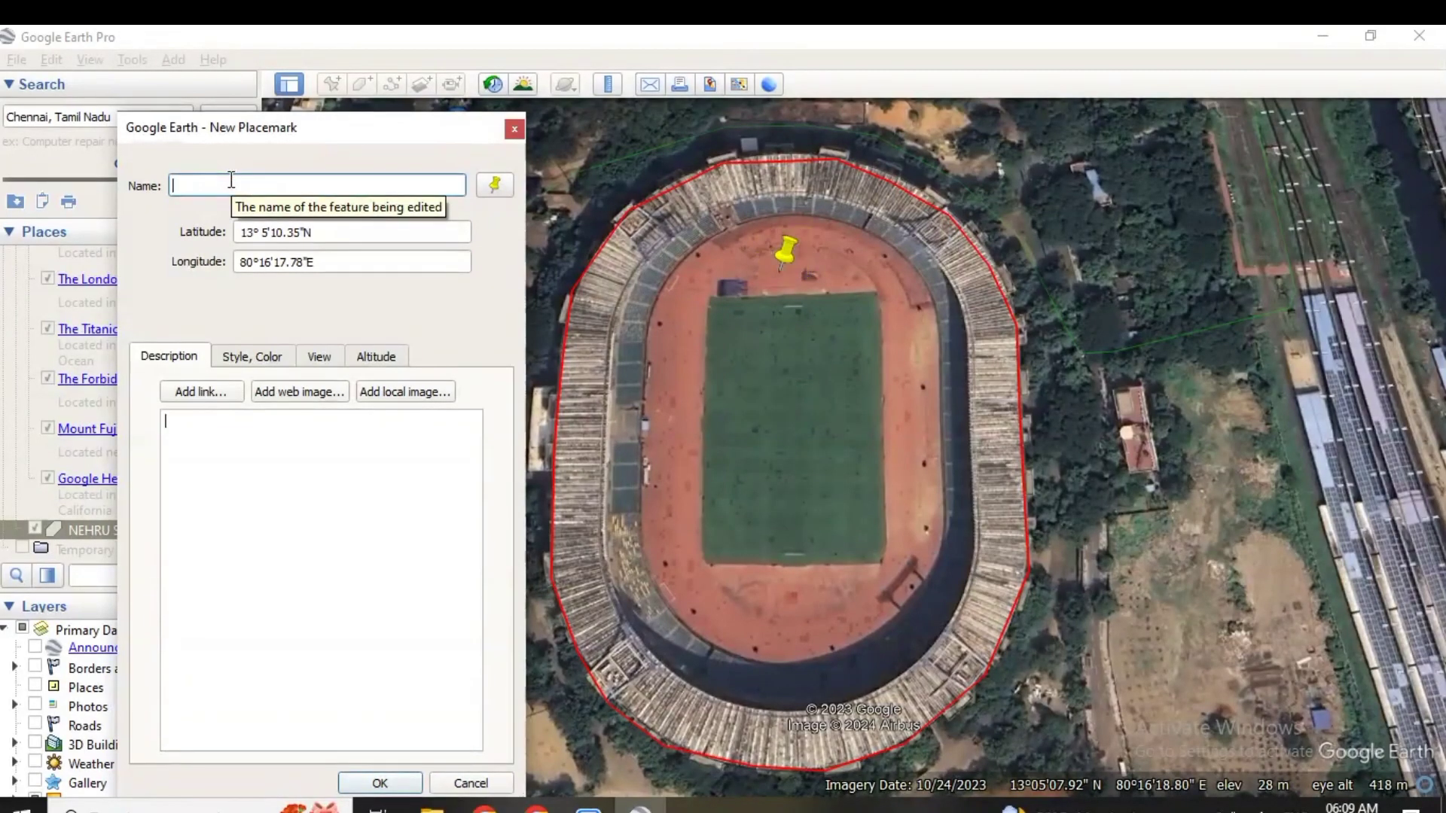
pyautogui.write('North')
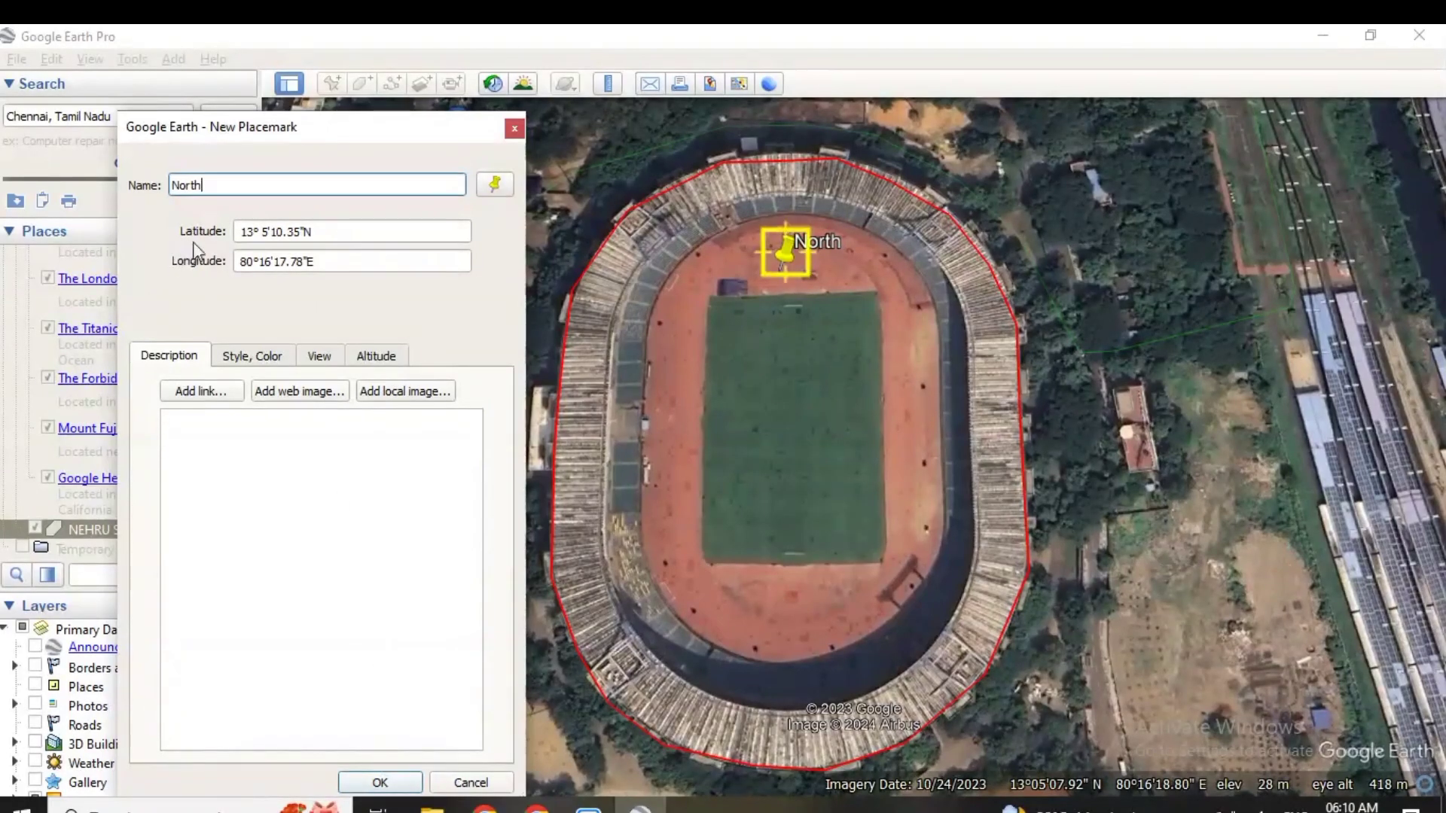
# - Try red (#ff0000) as the North placemark's label colour and set the label back to white
pyautogui.click(250, 356)
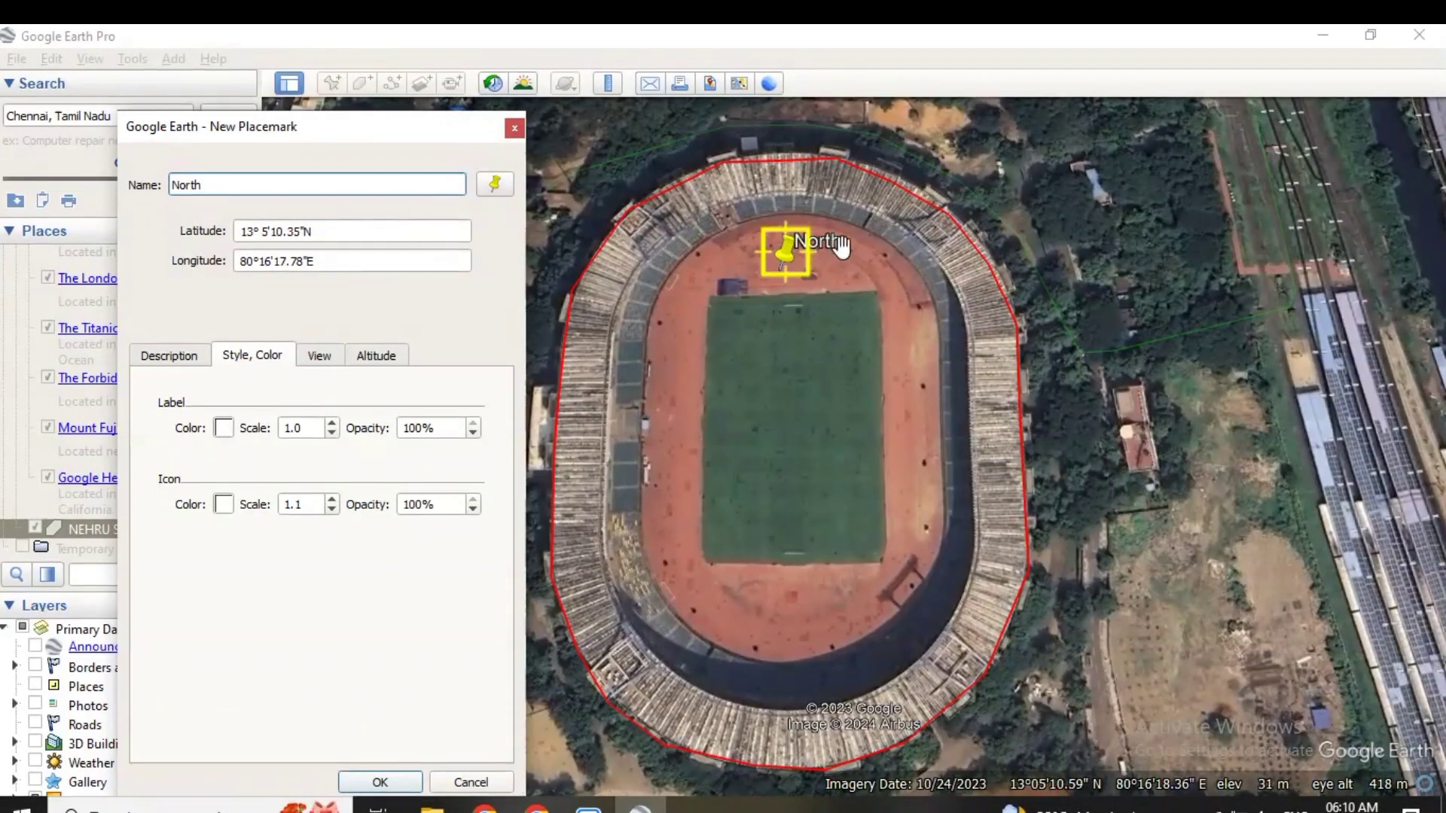
pyautogui.click(224, 427)
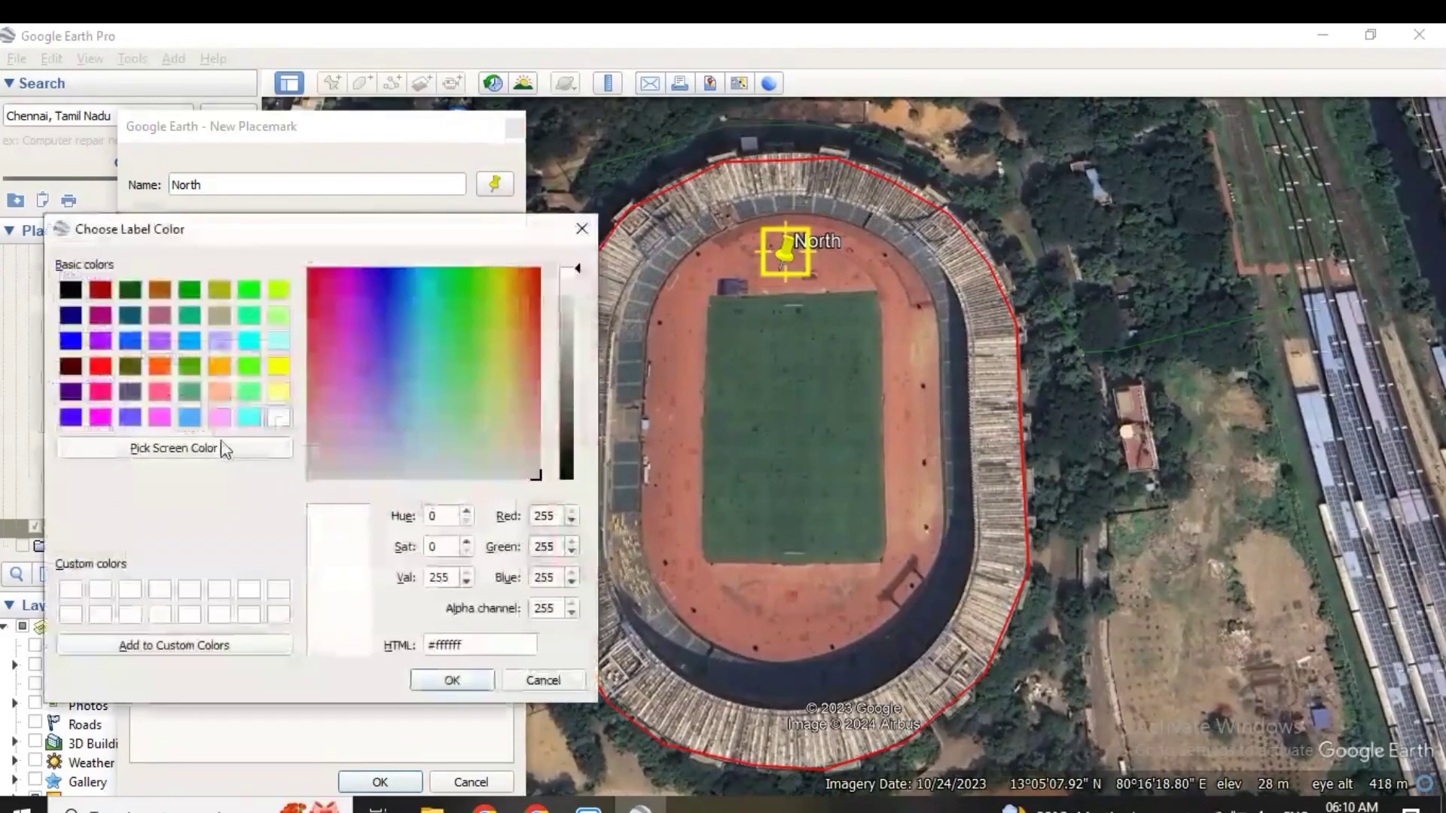
pyautogui.click(98, 367)
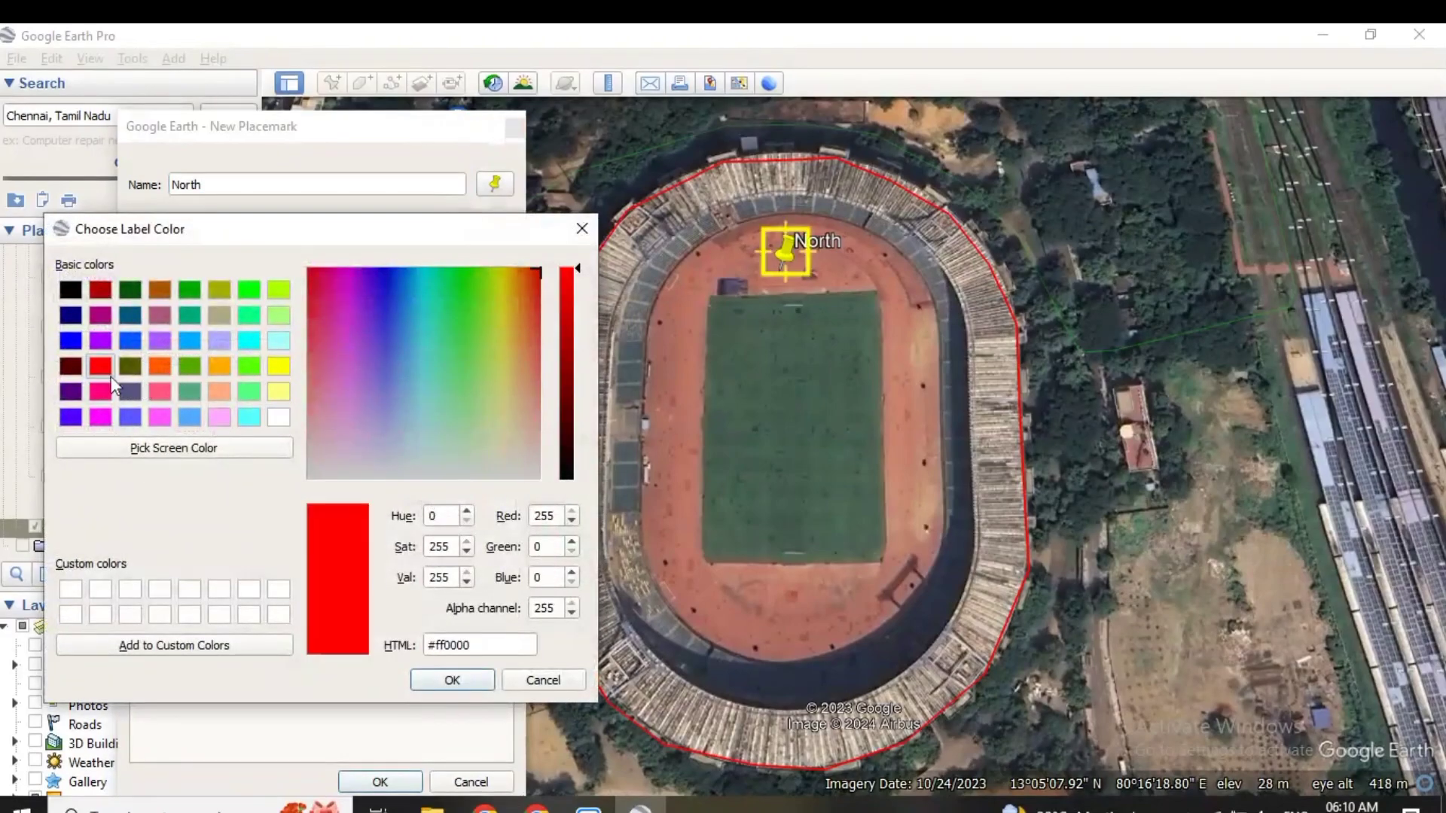
pyautogui.click(452, 680)
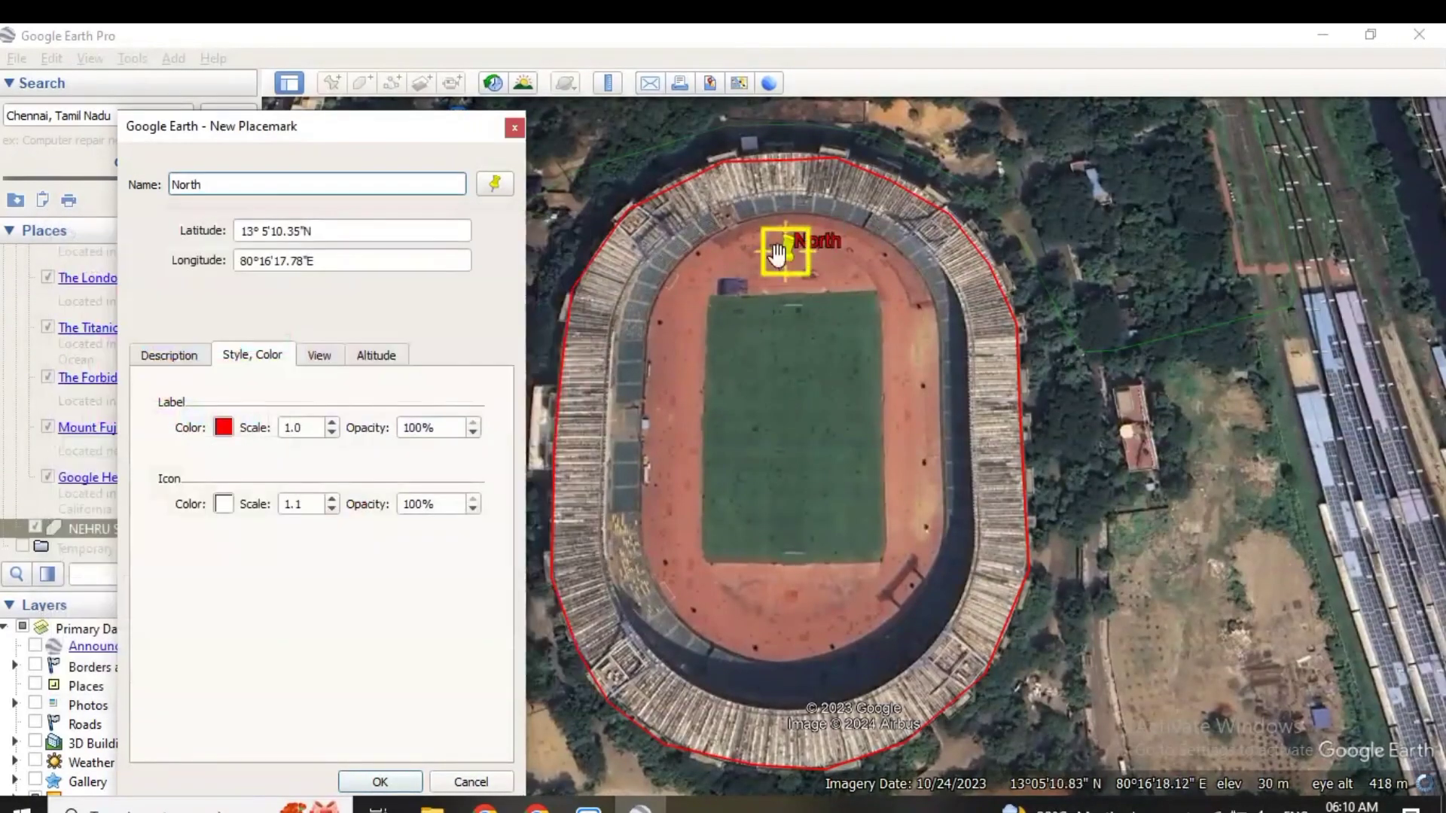
pyautogui.click(224, 429)
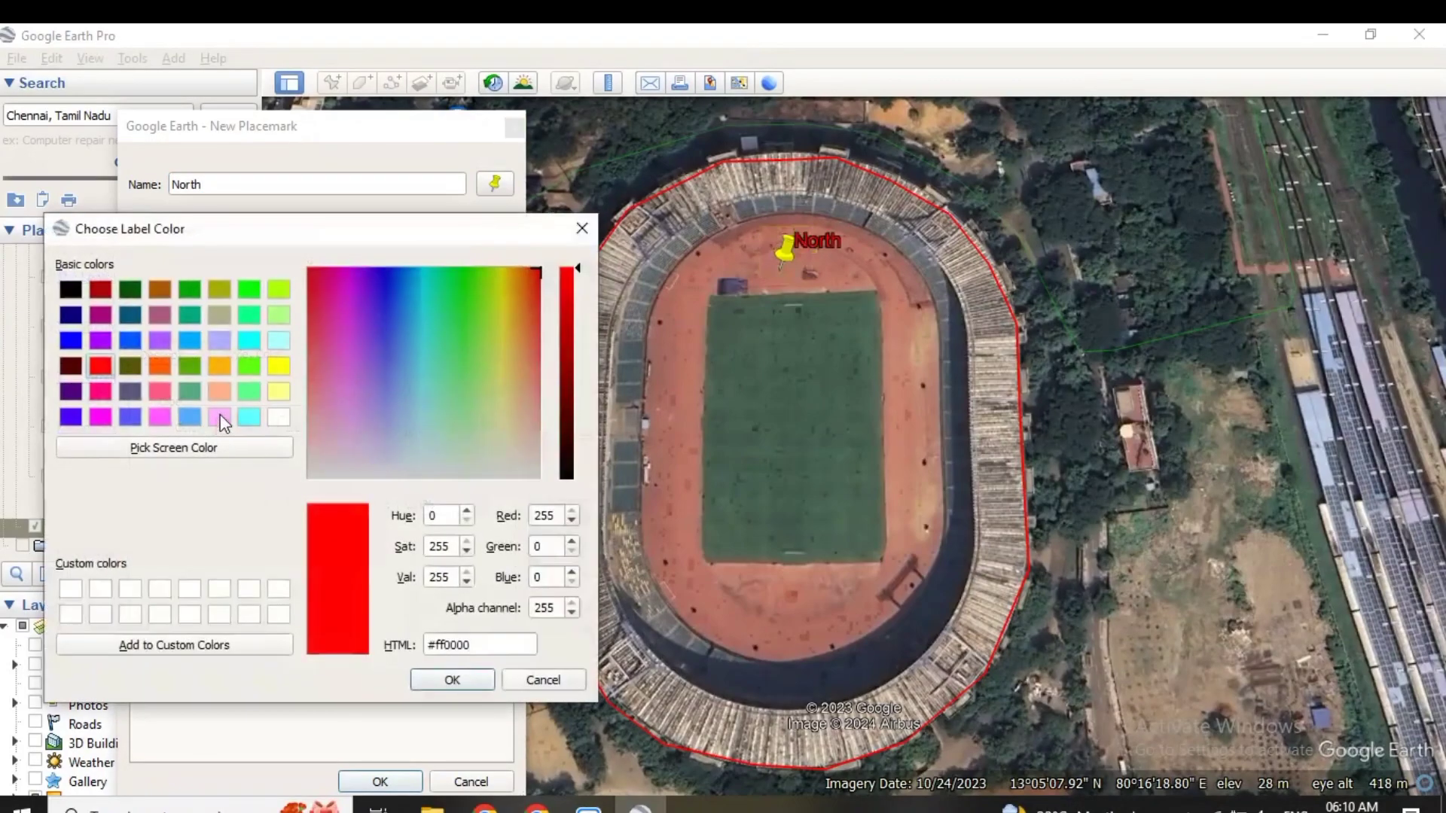
pyautogui.click(278, 418)
pyautogui.click(452, 680)
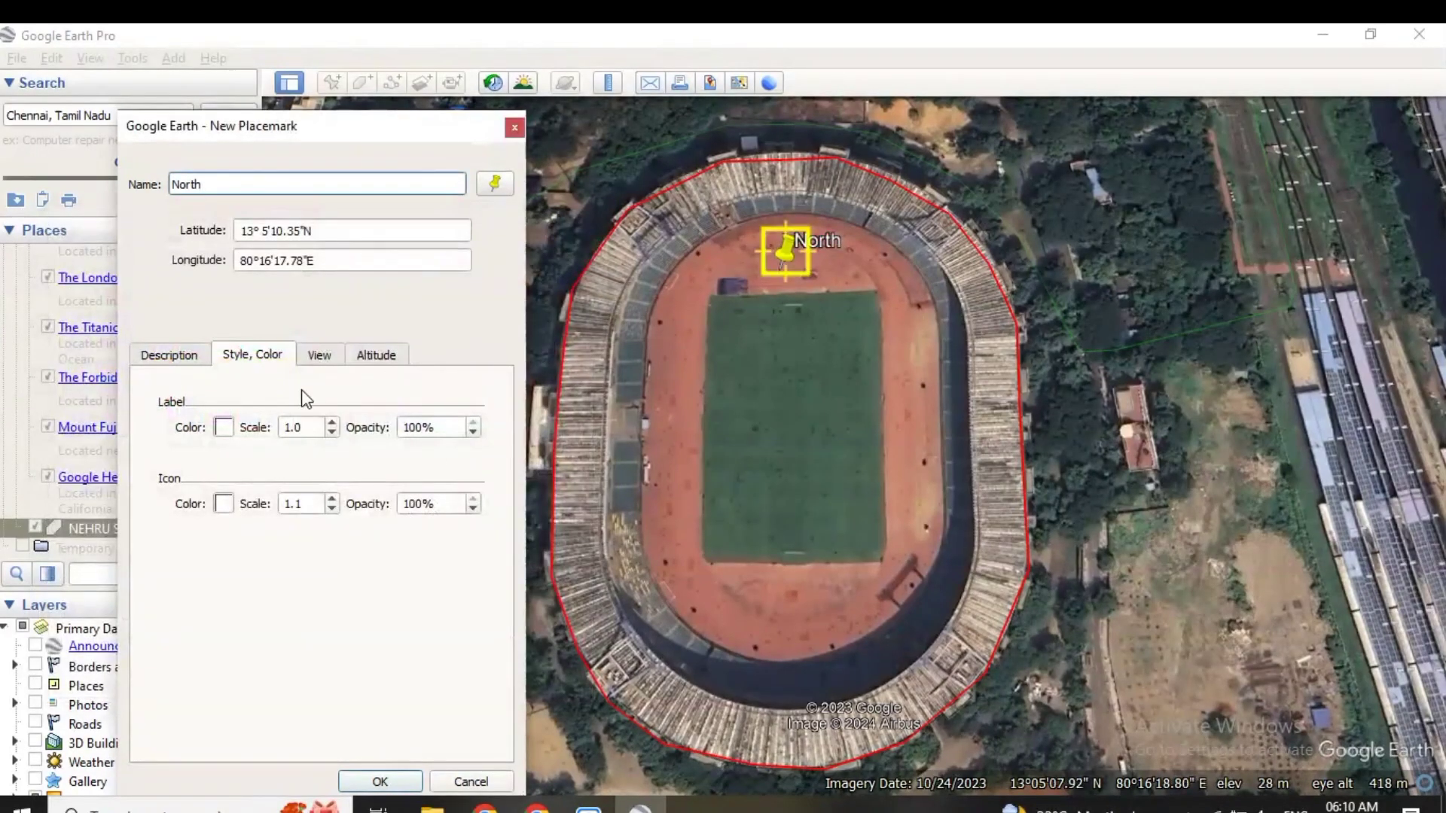
# - Enlarge the North placemark's label to a scale of 1.8
pyautogui.click(331, 423)
pyautogui.click(332, 422)
pyautogui.click(332, 422)
pyautogui.click(331, 423)
pyautogui.click(331, 424)
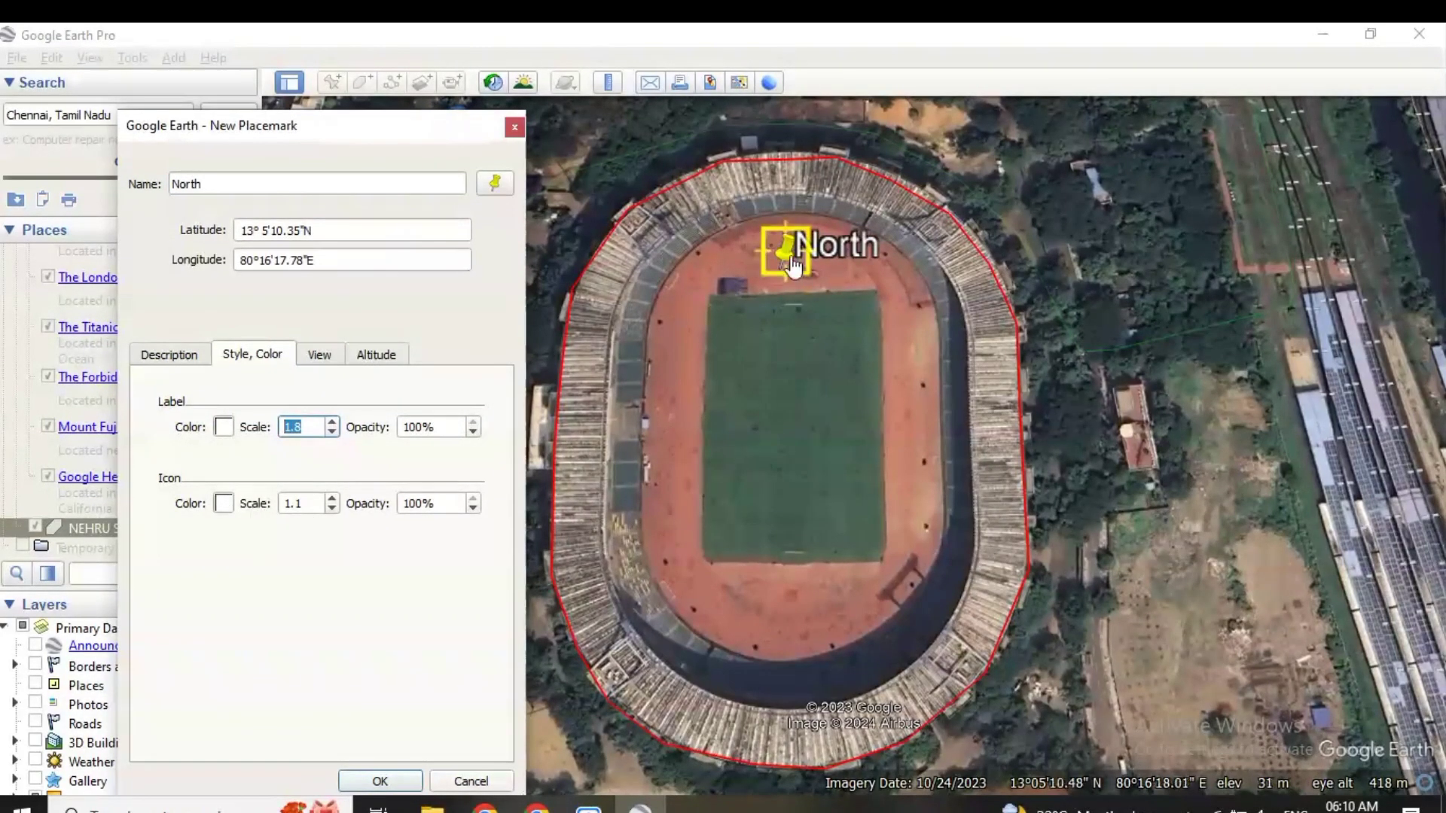
# - Set the North placemark's icon colour to bright green (#55ff00)
pyautogui.click(224, 503)
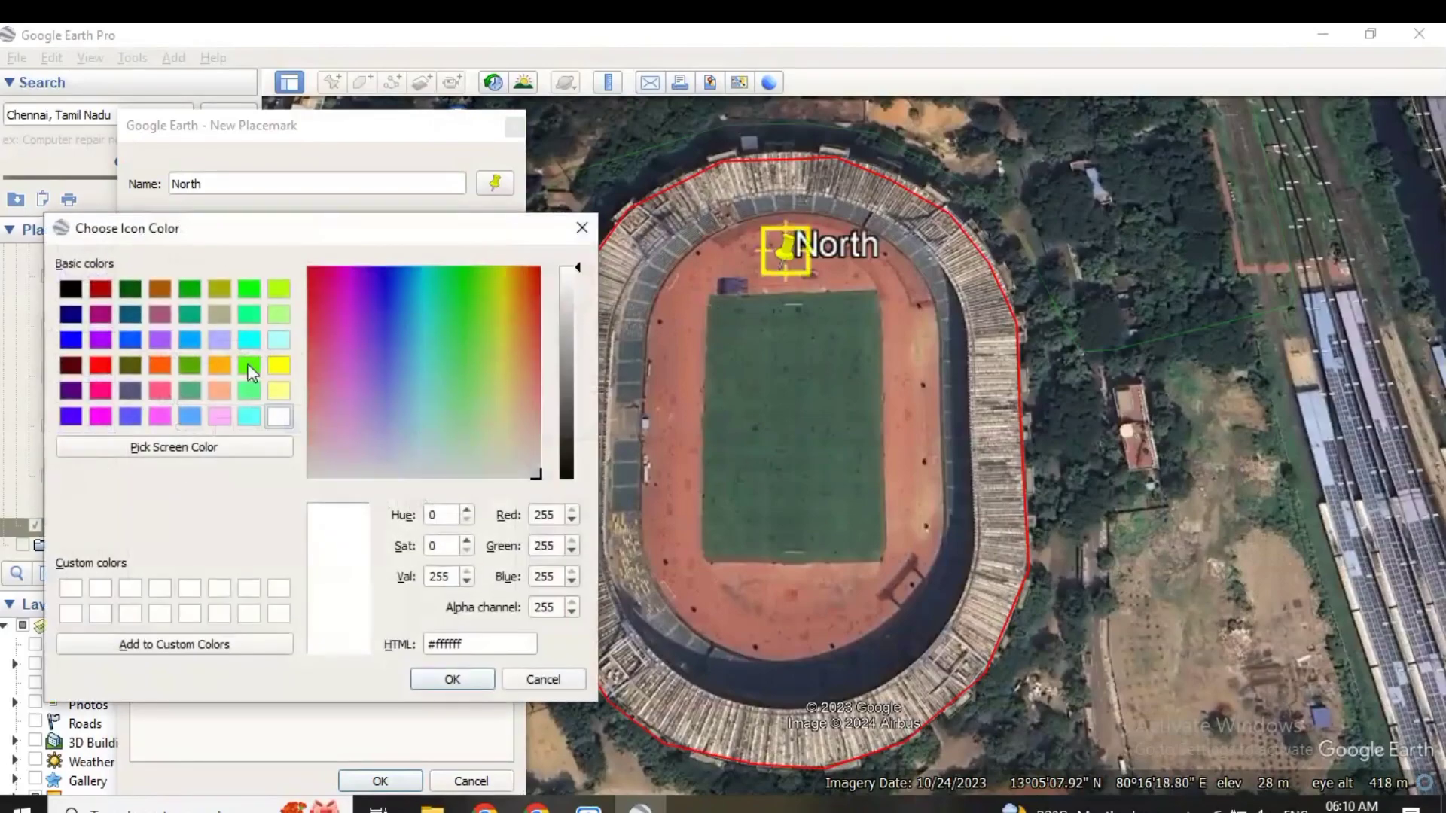
pyautogui.click(250, 366)
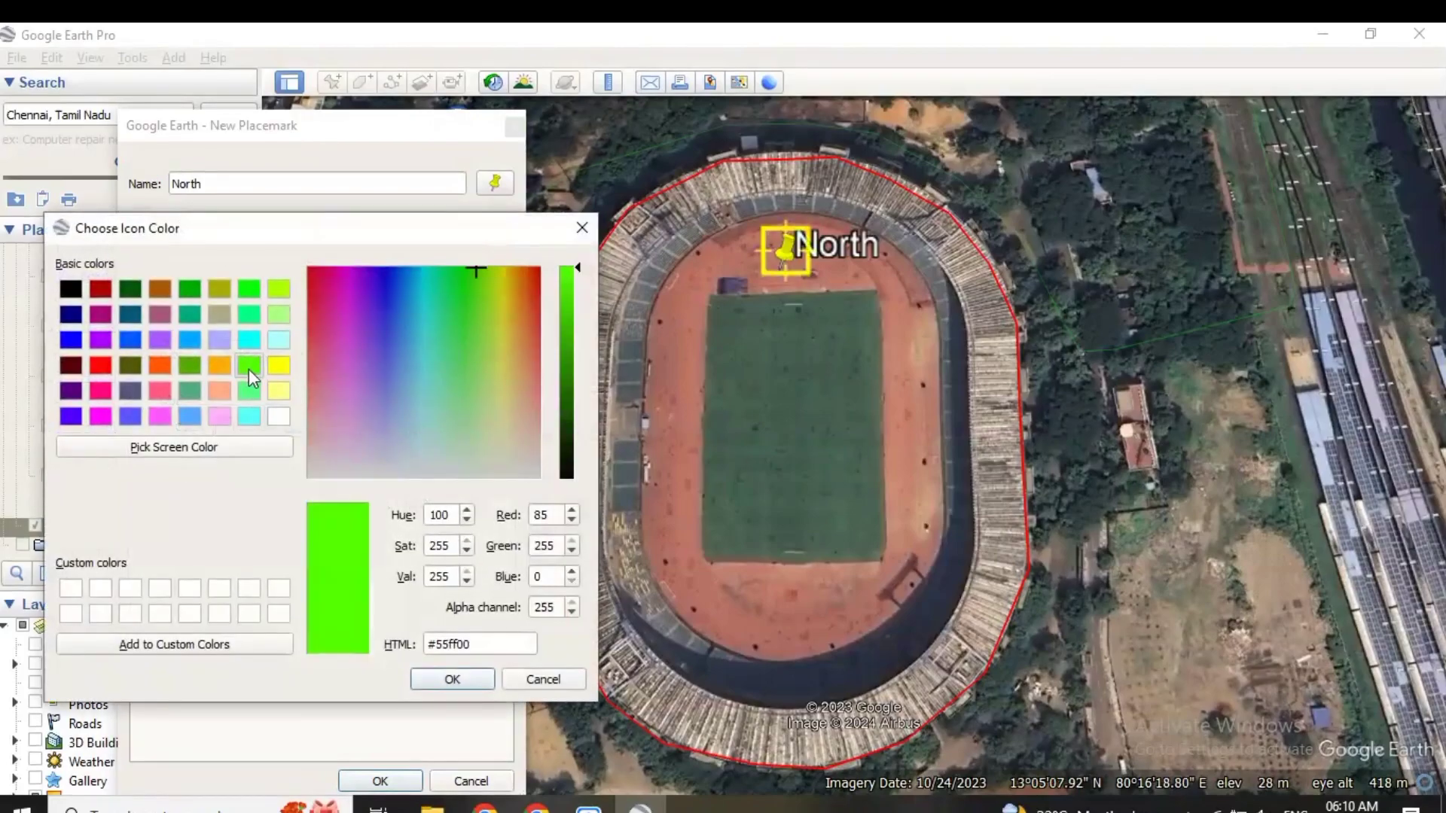
pyautogui.click(472, 681)
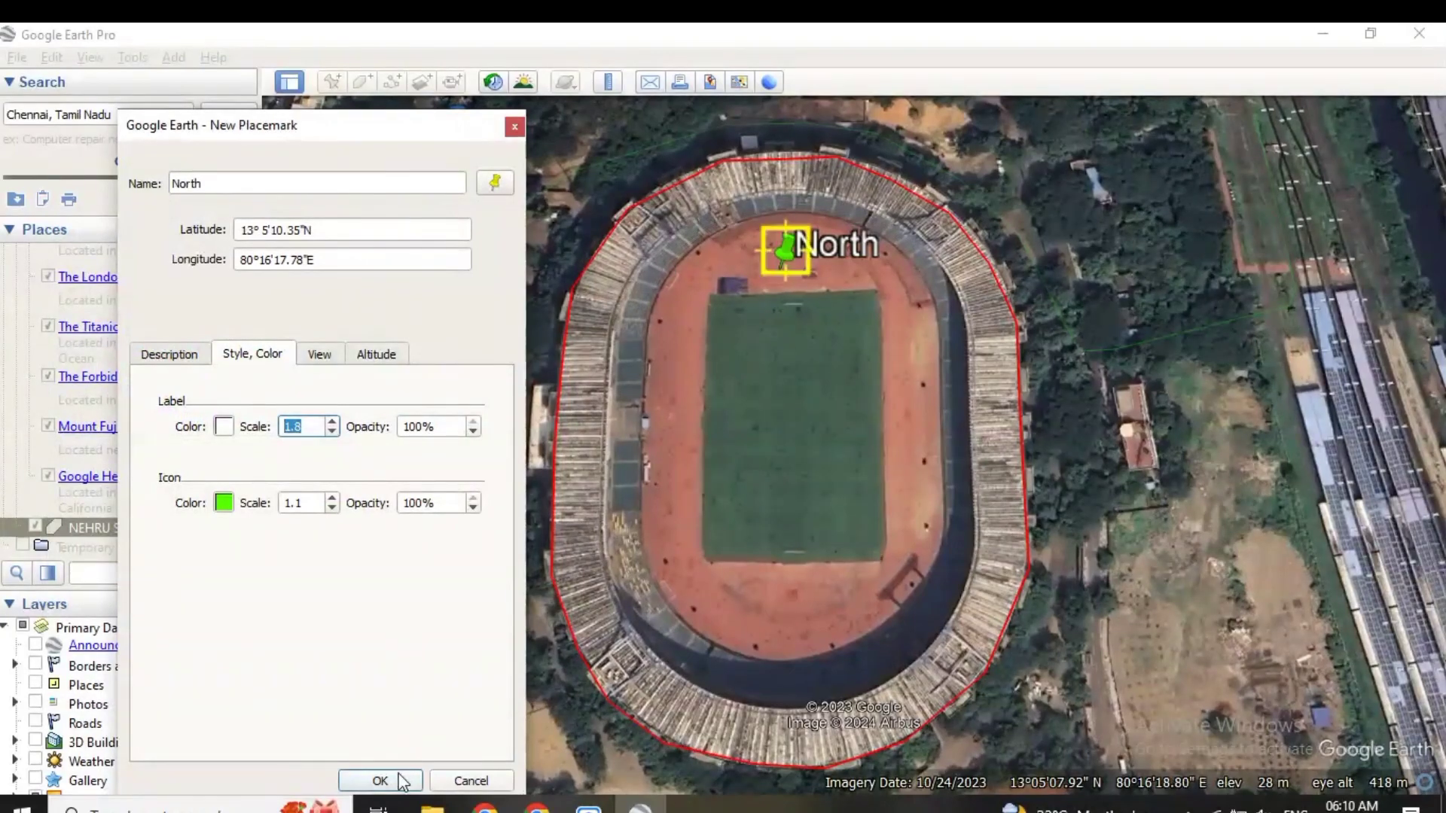
# - Reduce the North placemark's label scale to 1.1 and save the placemark
pyautogui.click(331, 433)
pyautogui.click(331, 432)
pyautogui.click(331, 433)
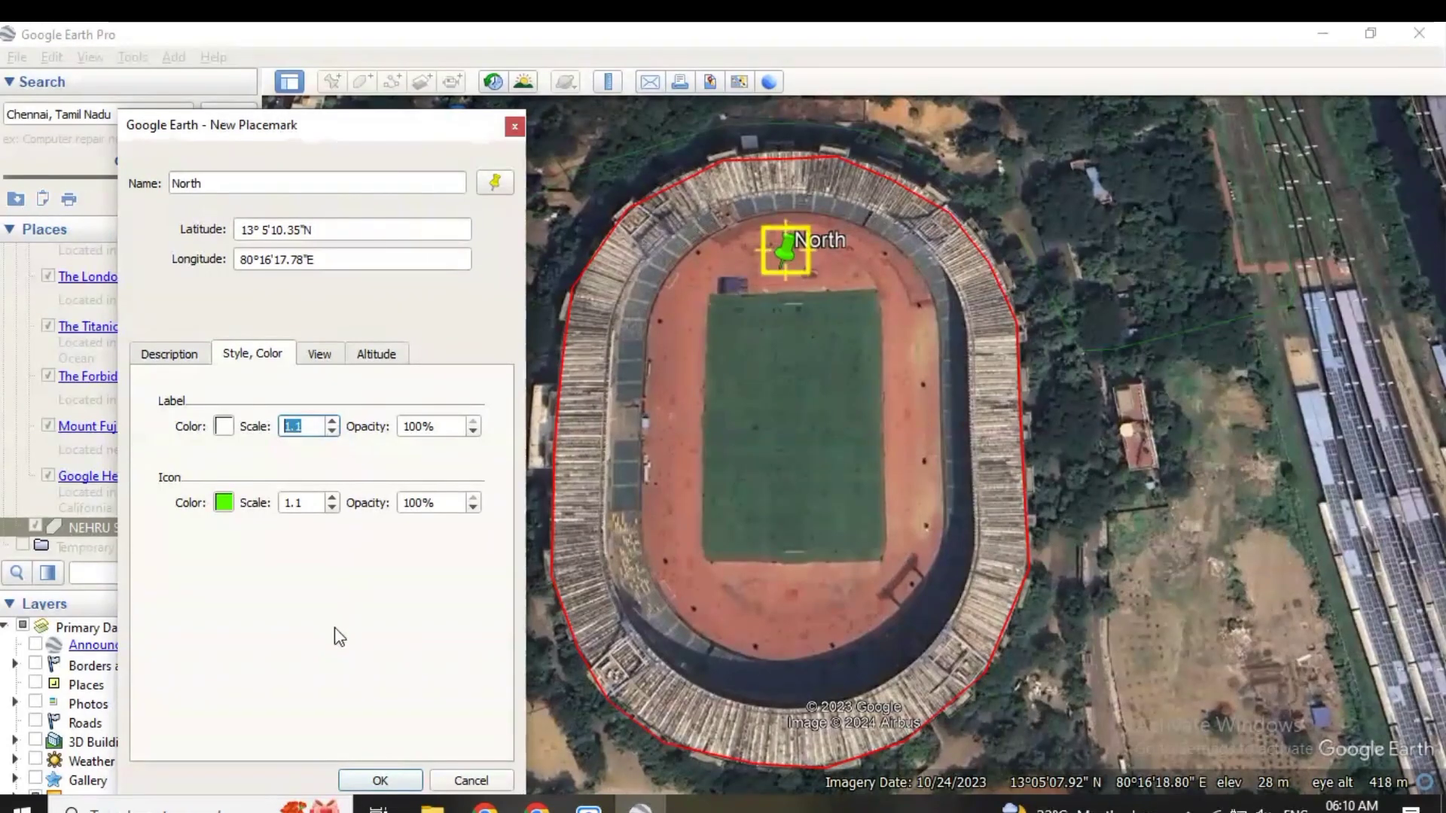
pyautogui.click(377, 779)
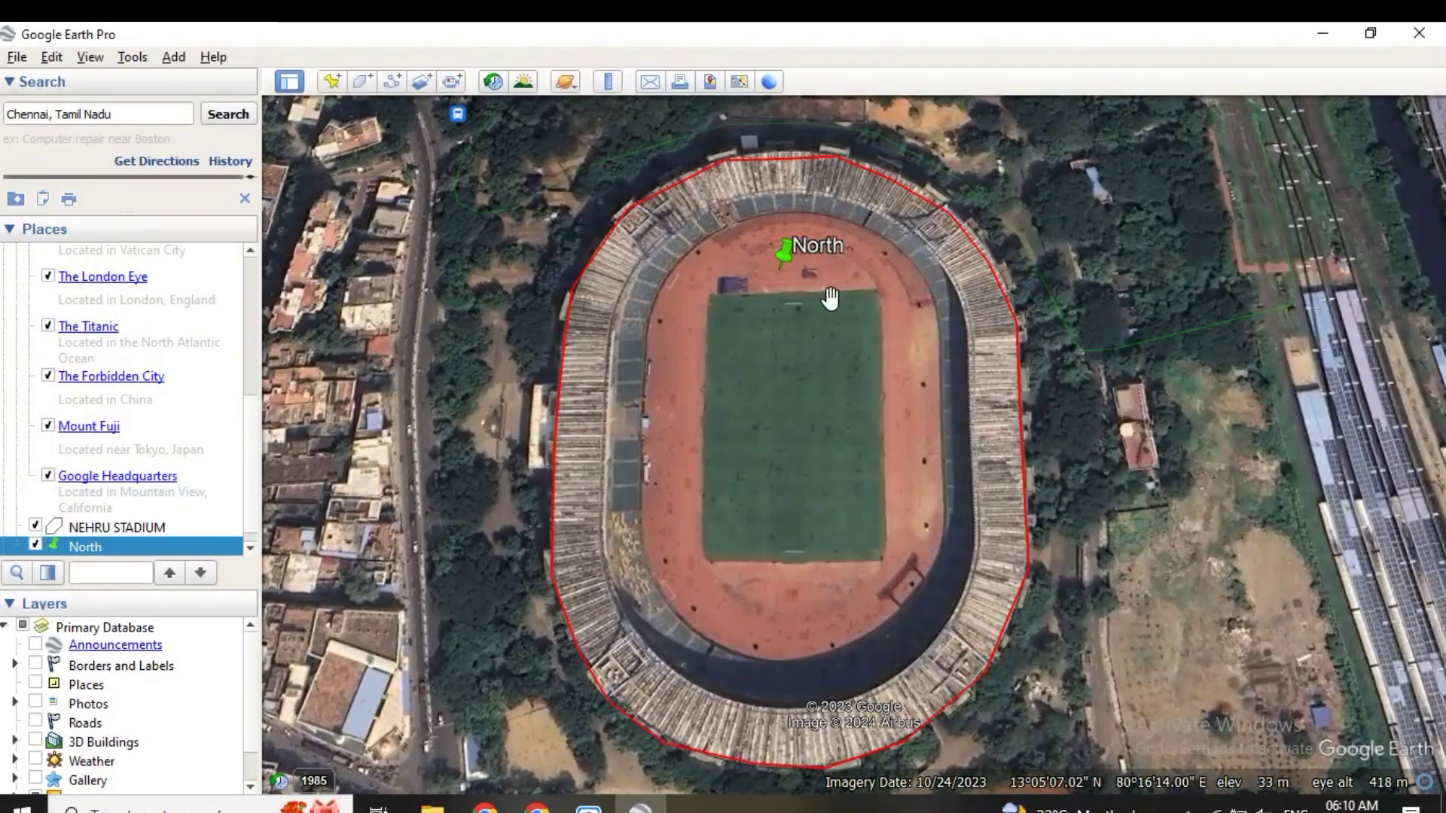
# - Add a placemark named south on the running track just south of the pitch, at about 13°5'5.66"N, 80°16'18.02"E
pyautogui.click(328, 79)
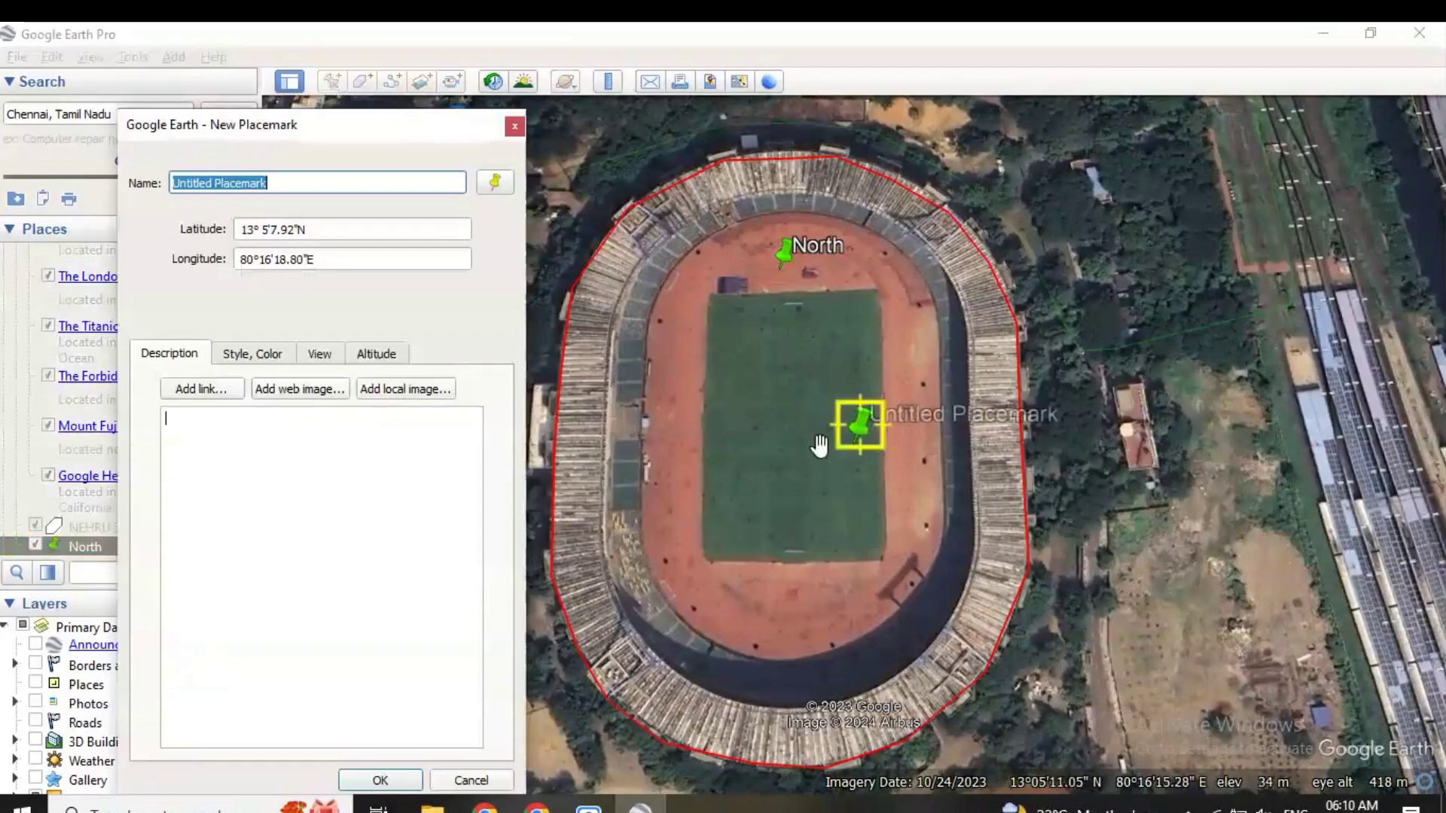
pyautogui.moveTo(802, 512); pyautogui.dragTo(795, 633)
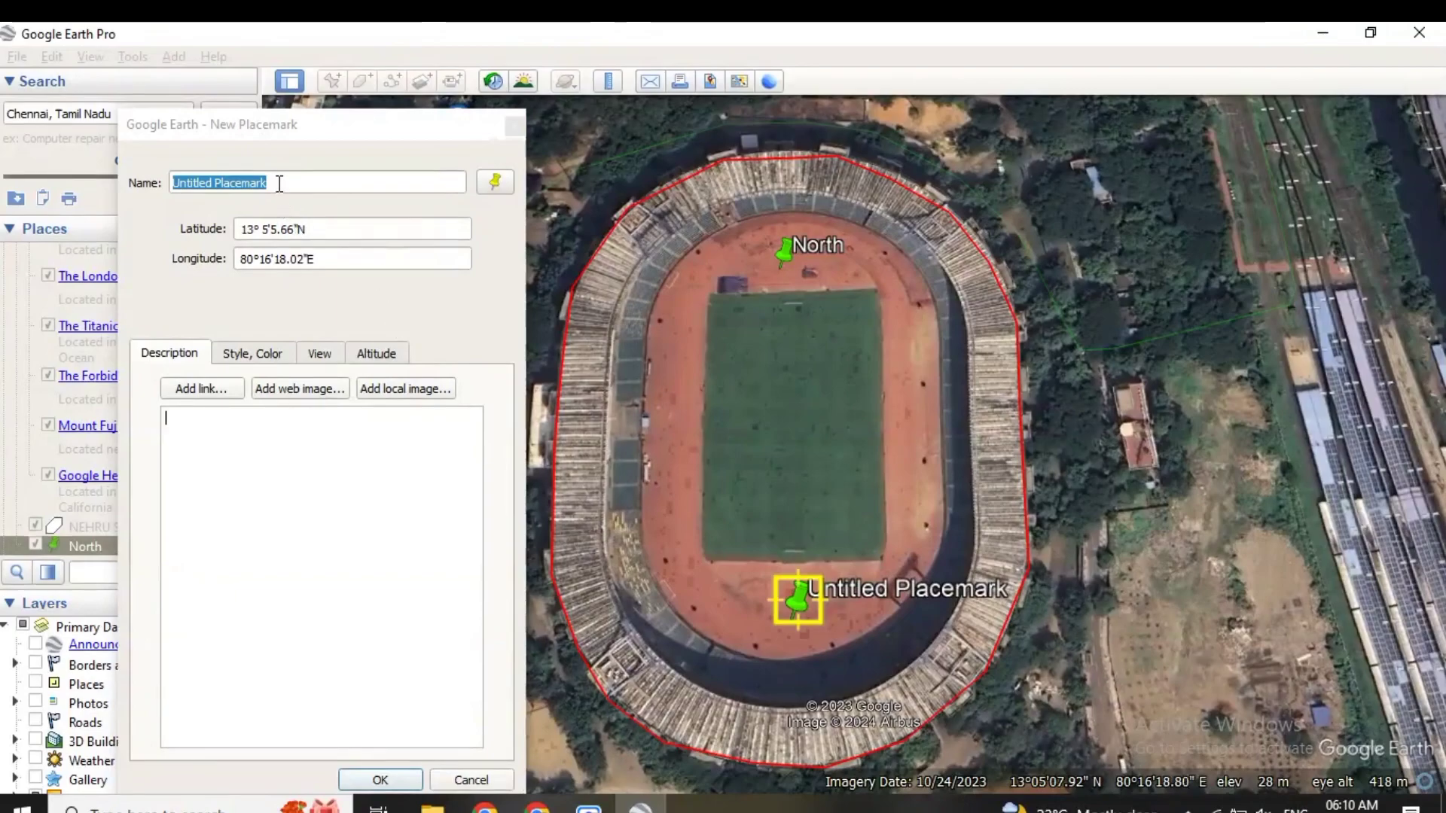
pyautogui.click(162, 190)
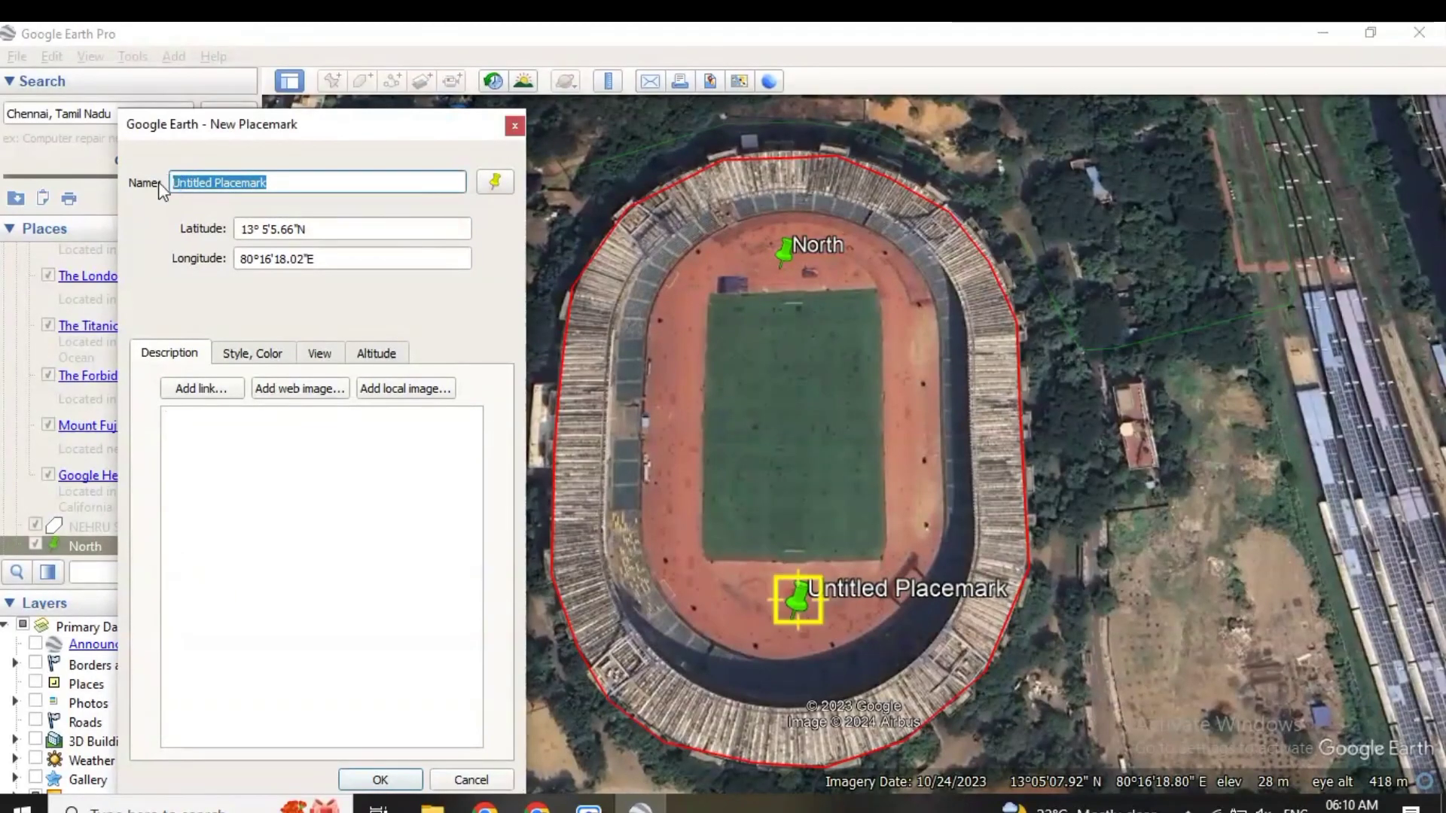
pyautogui.write('south')
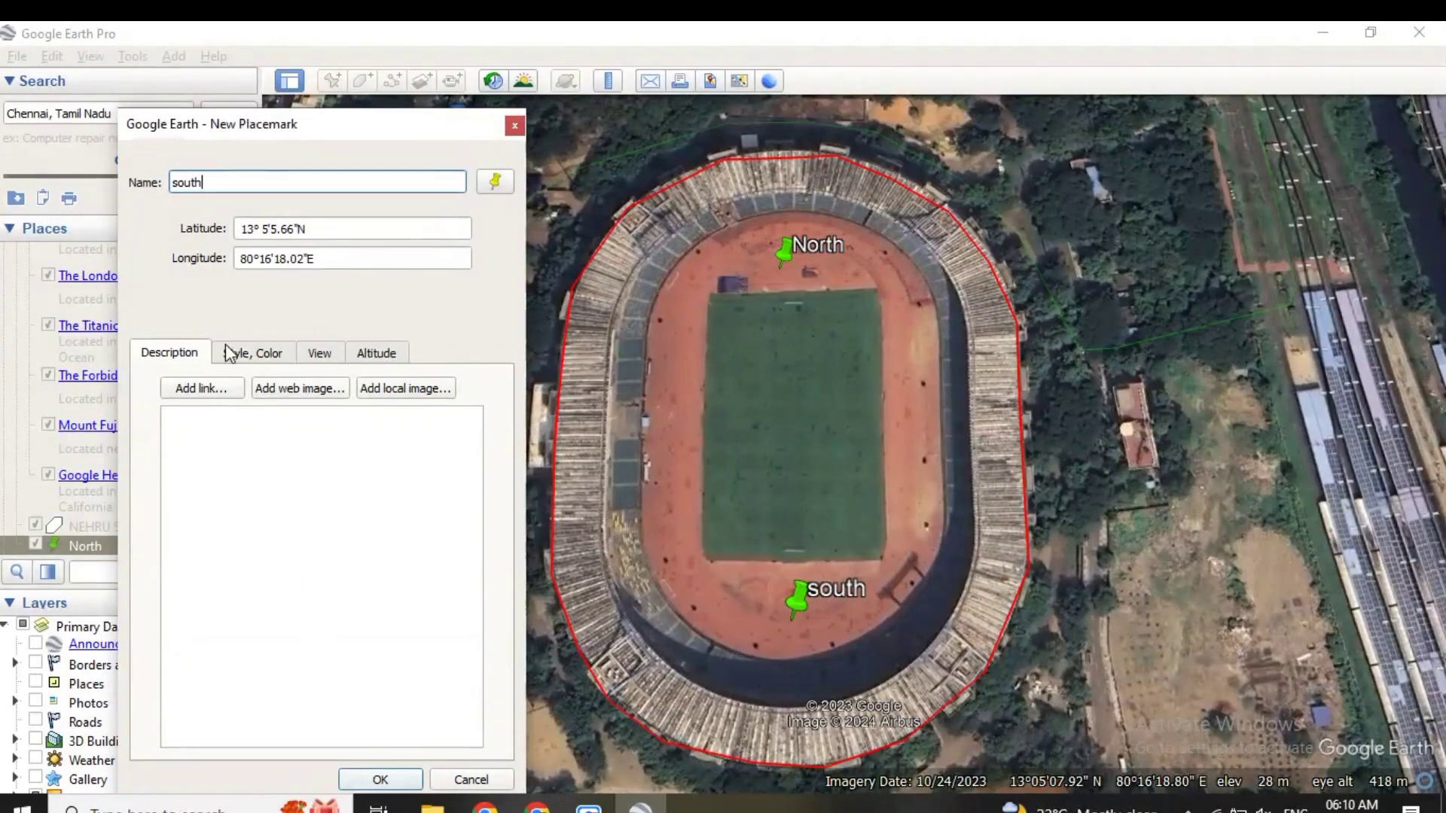
pyautogui.click(380, 779)
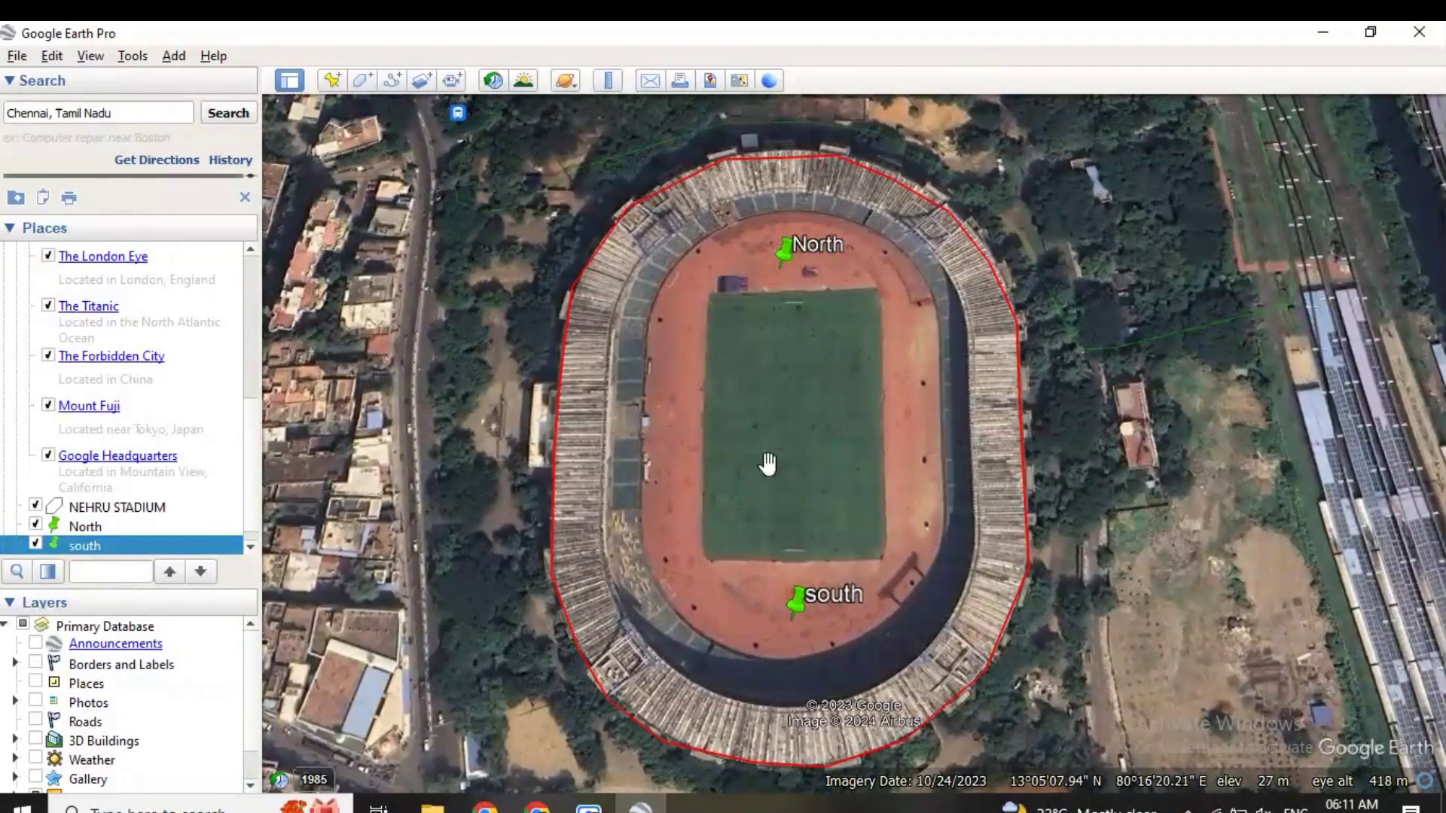
# - Draw a path from the North placemark along the west side of the running track to the south placemark
pyautogui.click(391, 81)
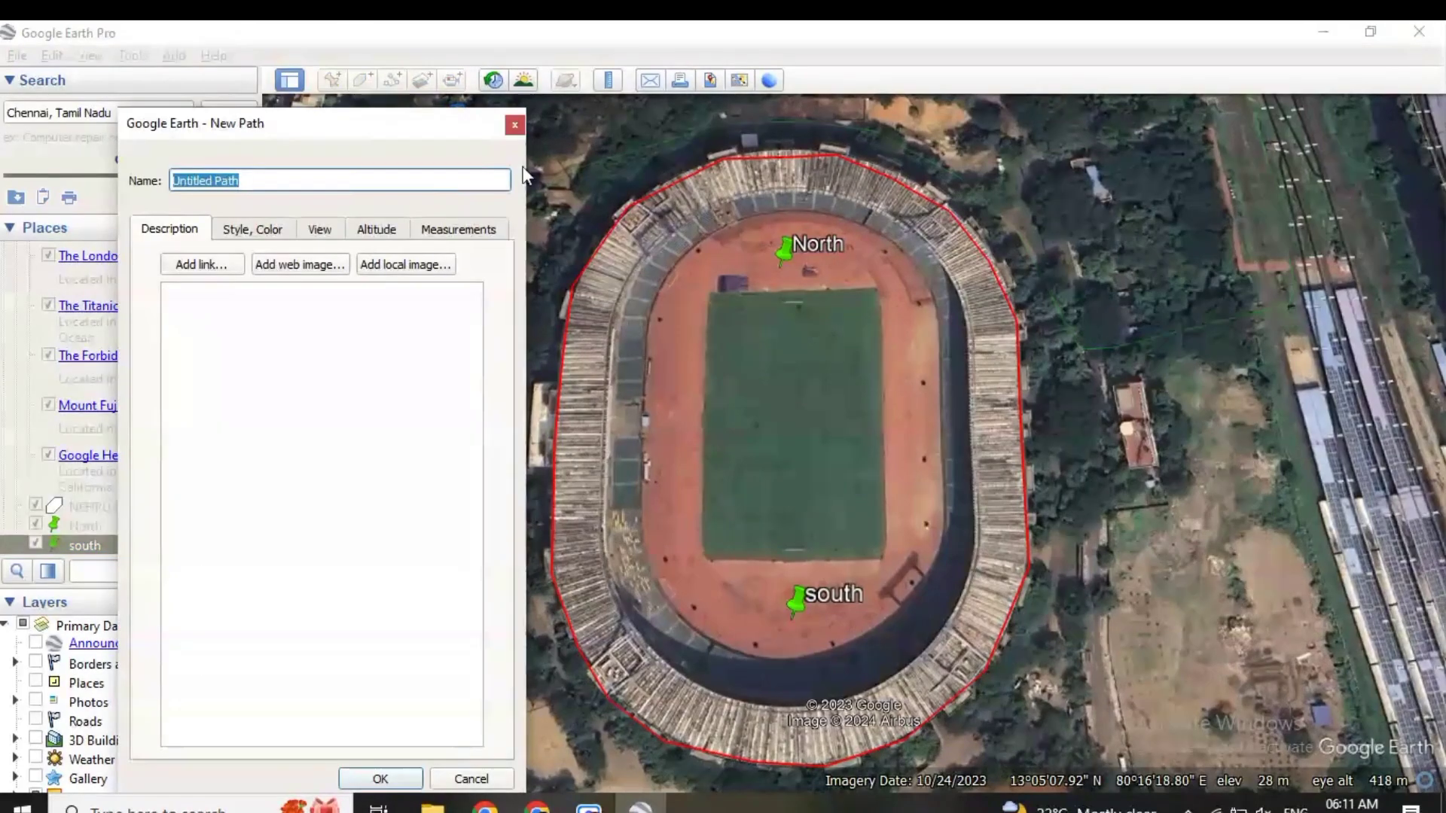
pyautogui.scroll(2, 771, 261)
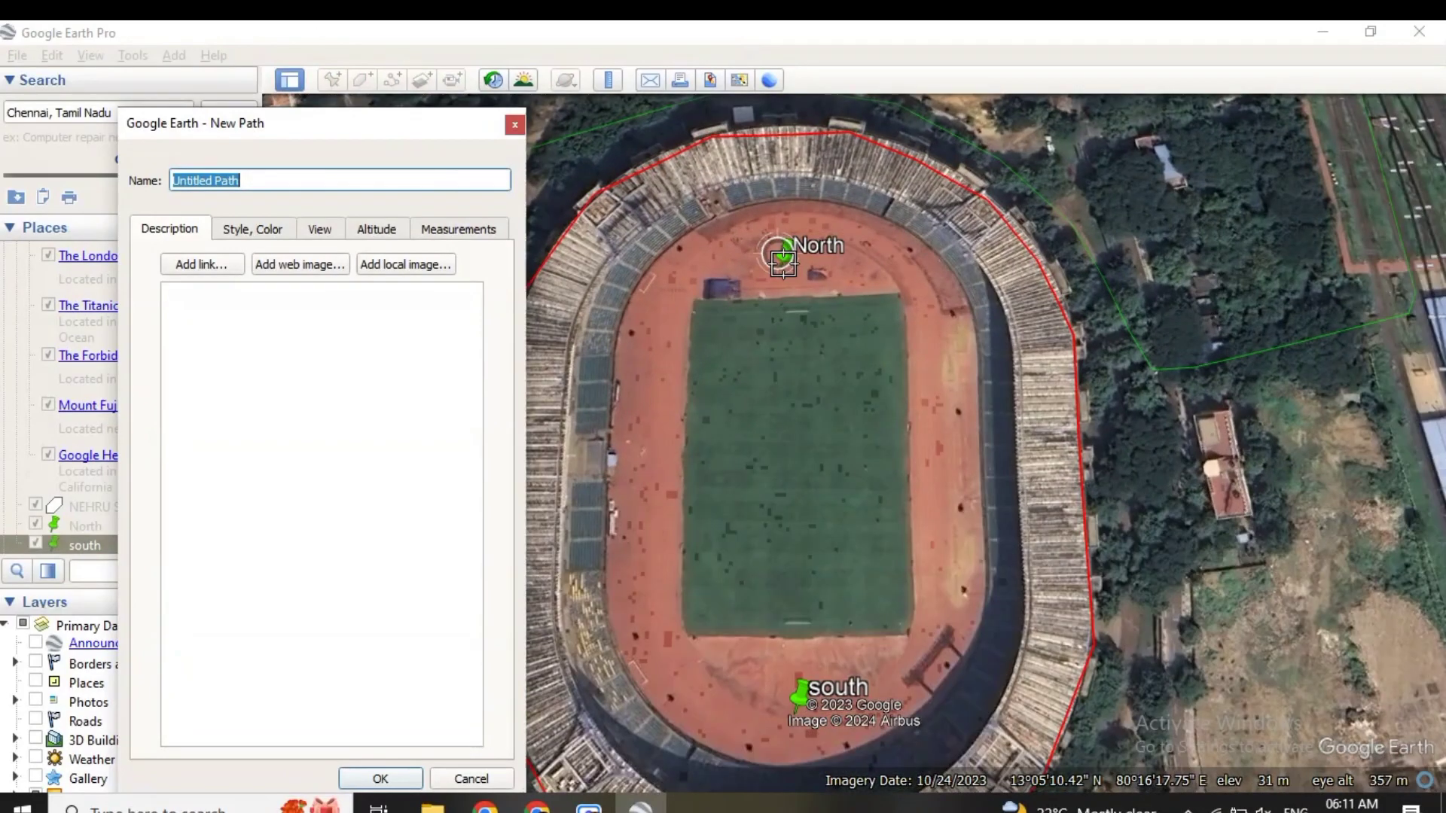
pyautogui.scroll(1, 784, 261)
pyautogui.click(784, 269)
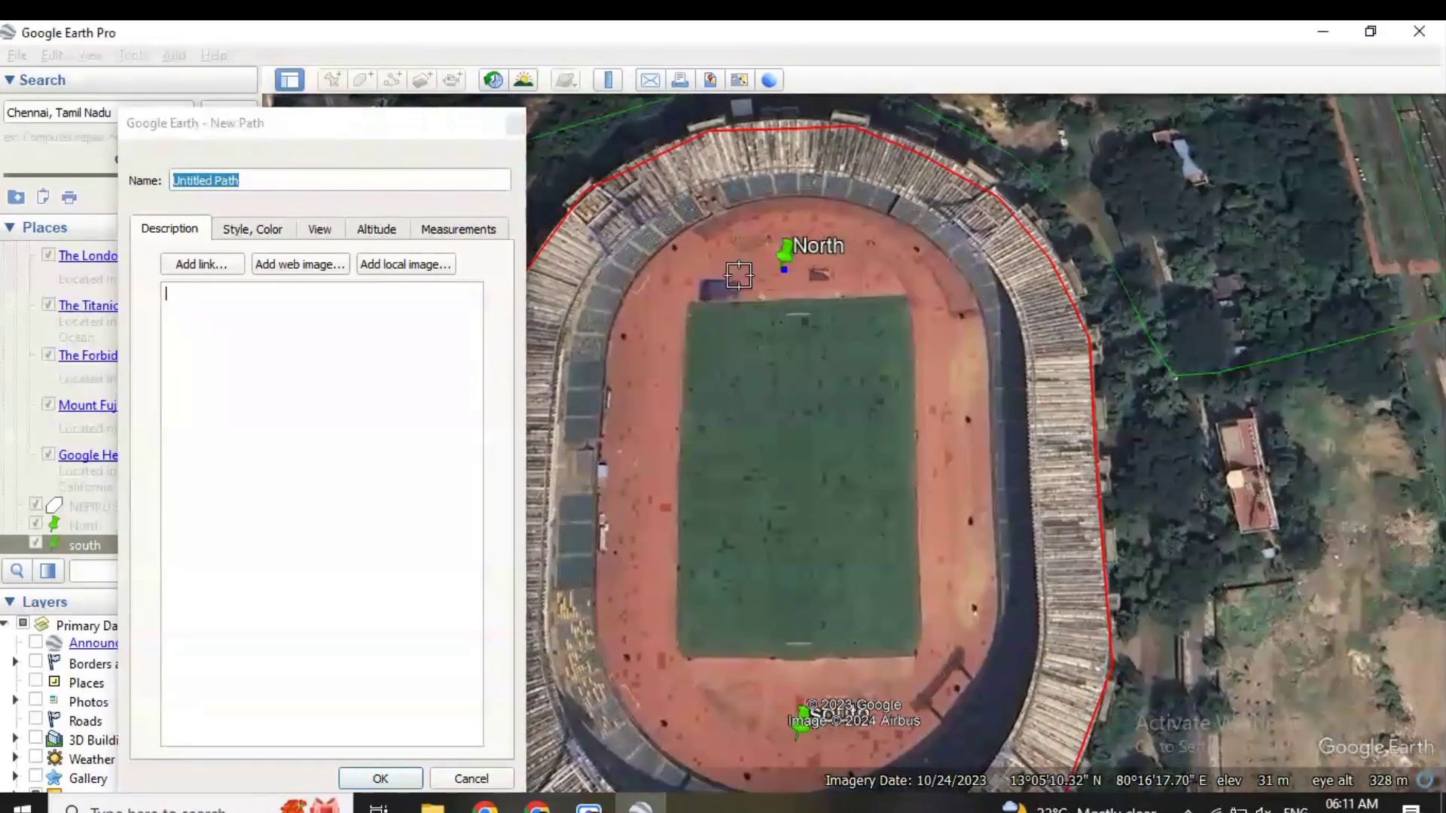
pyautogui.click(664, 295)
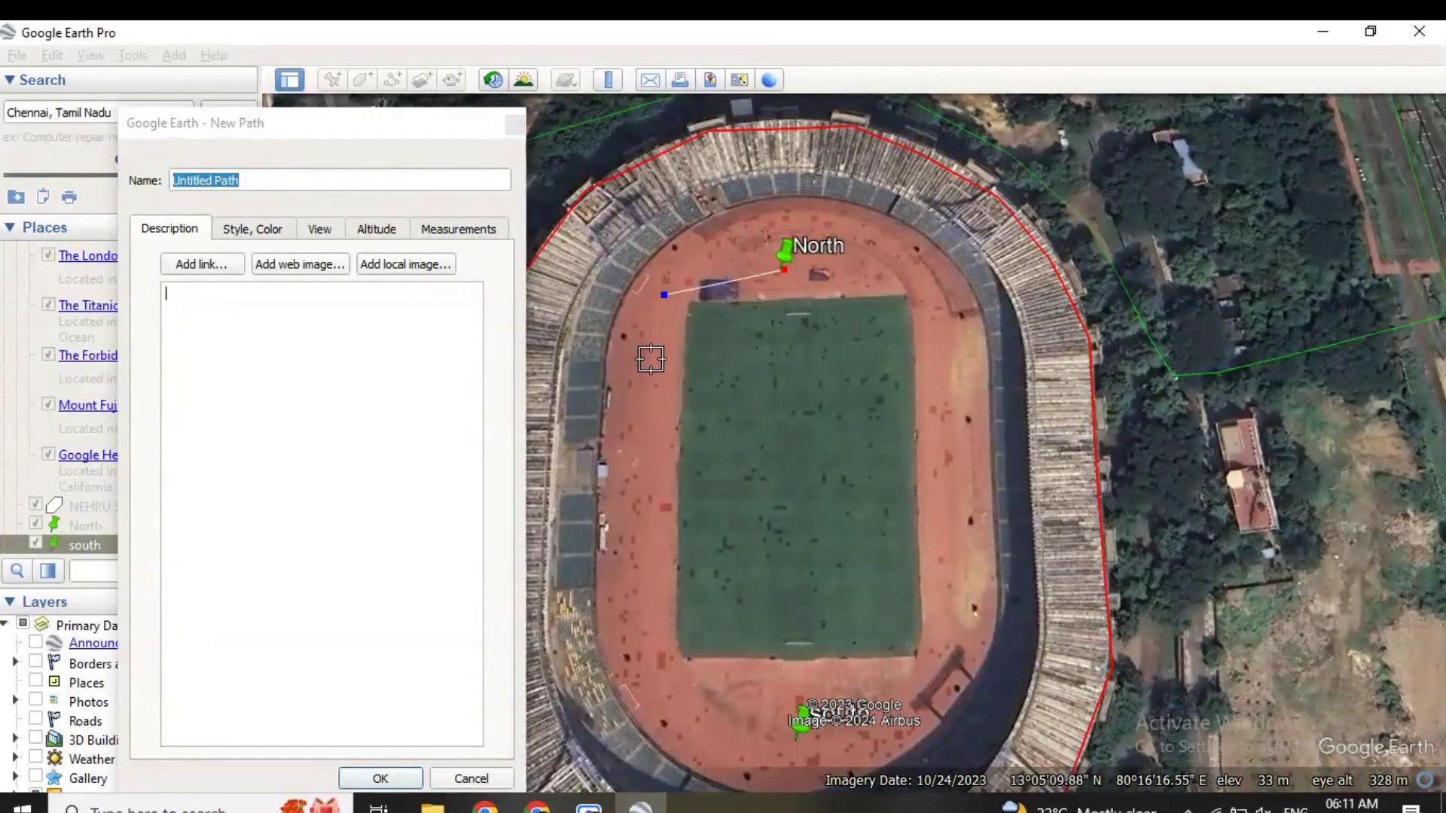
pyautogui.click(637, 507)
pyautogui.click(648, 642)
pyautogui.click(678, 684)
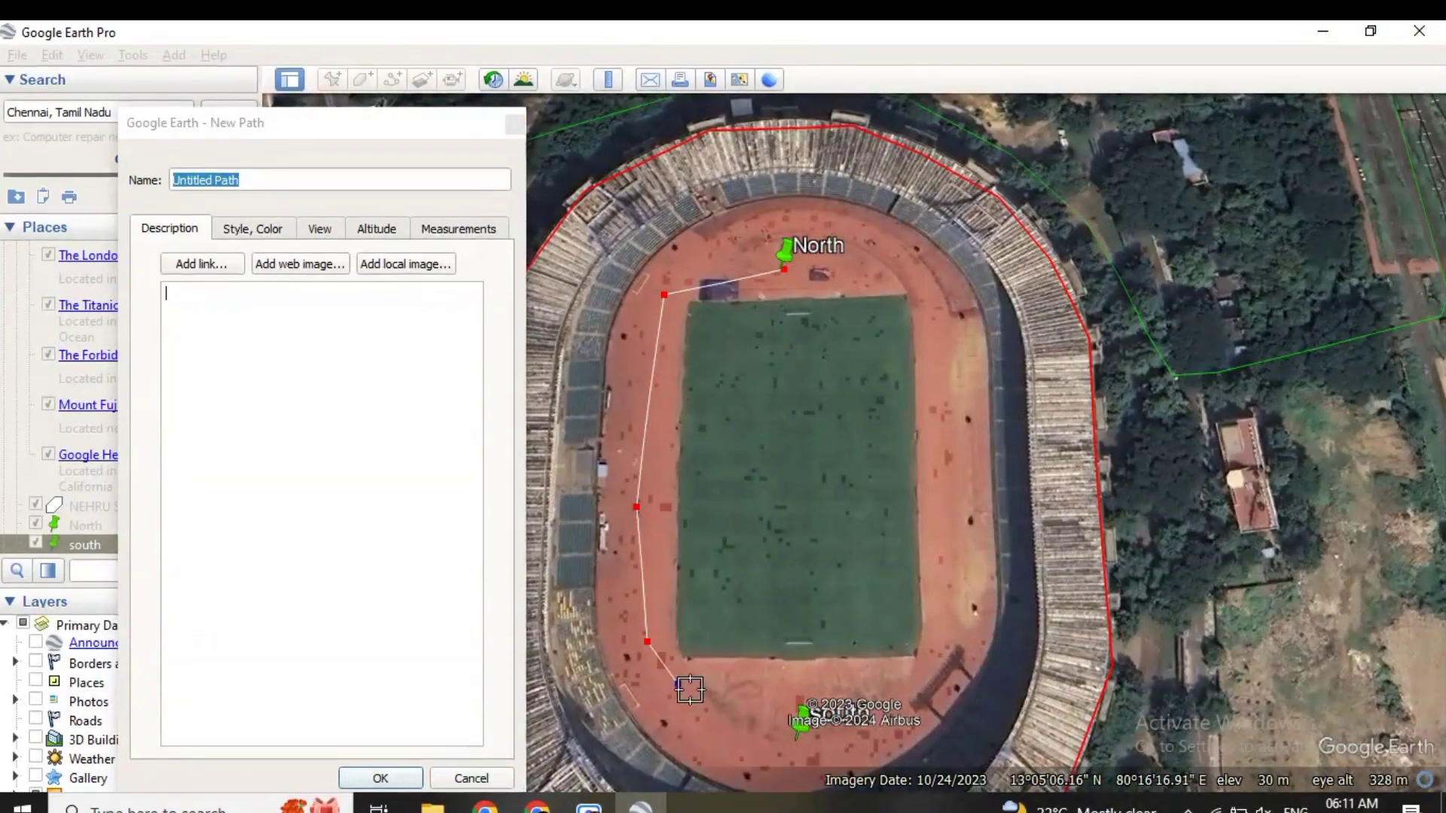
pyautogui.click(795, 733)
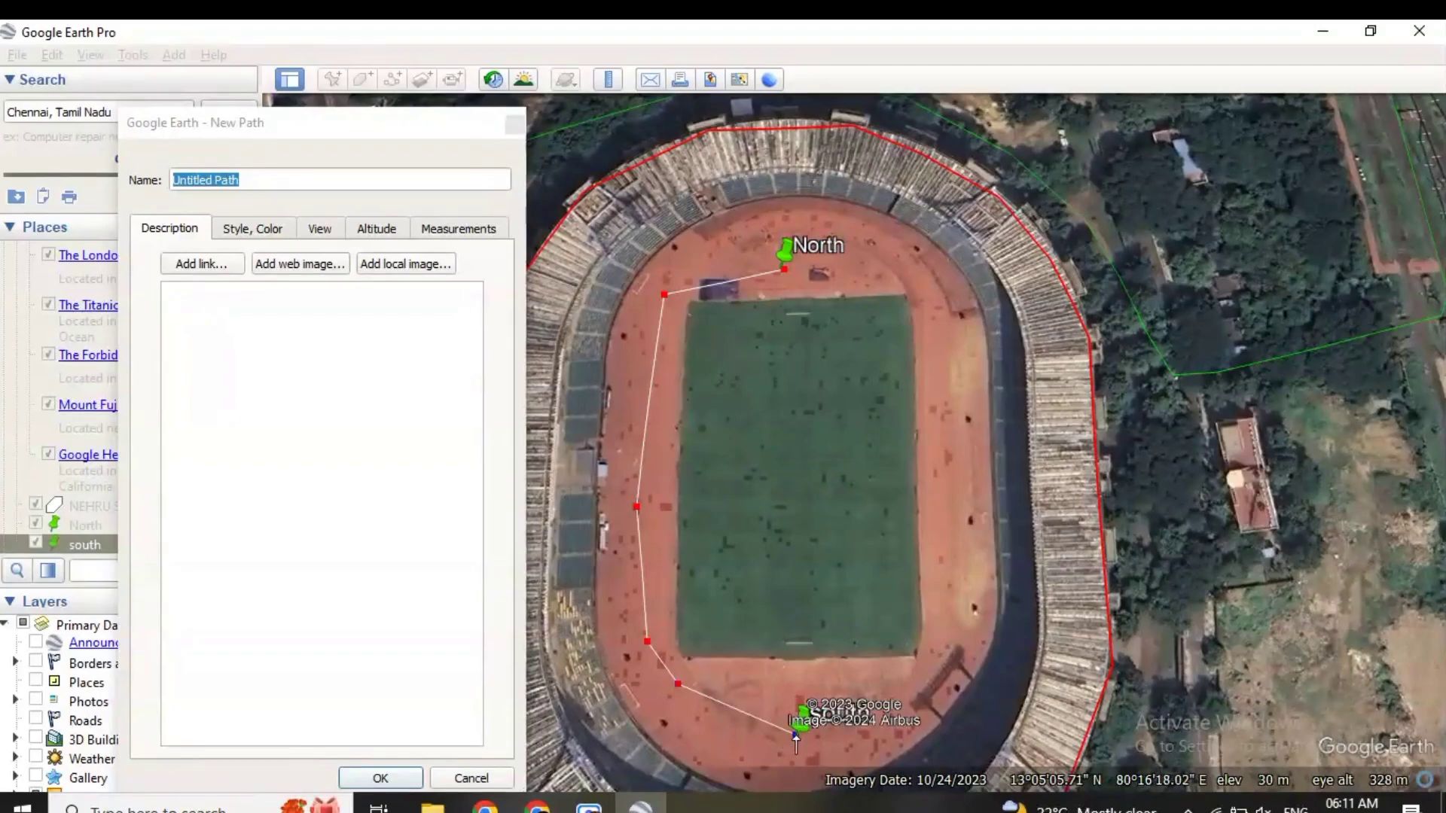
pyautogui.rightClick(795, 733)
pyautogui.click(795, 737)
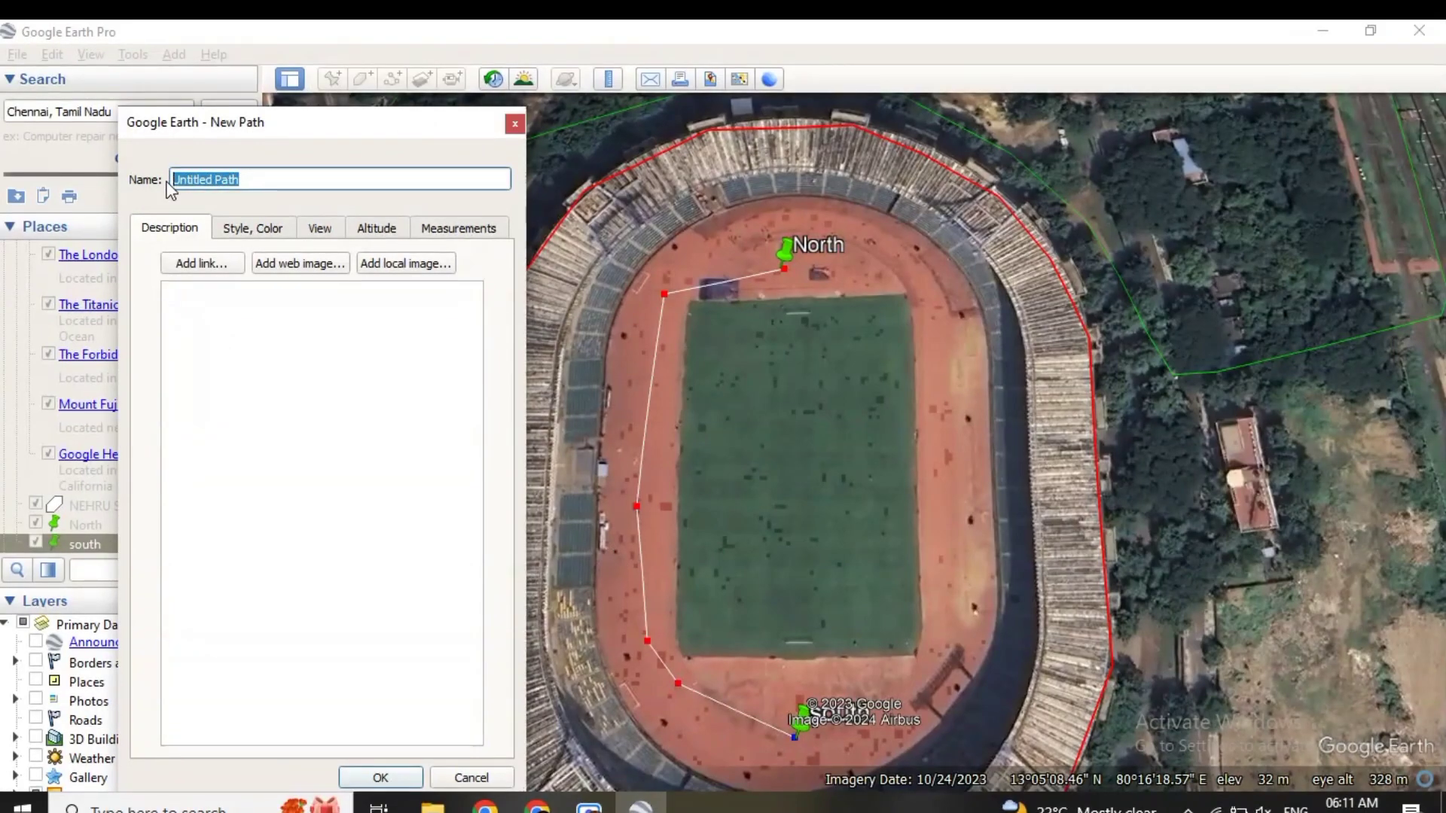
# - Name the path pathway and set its line colour to orange (#ff5500)
pyautogui.write('pathway')
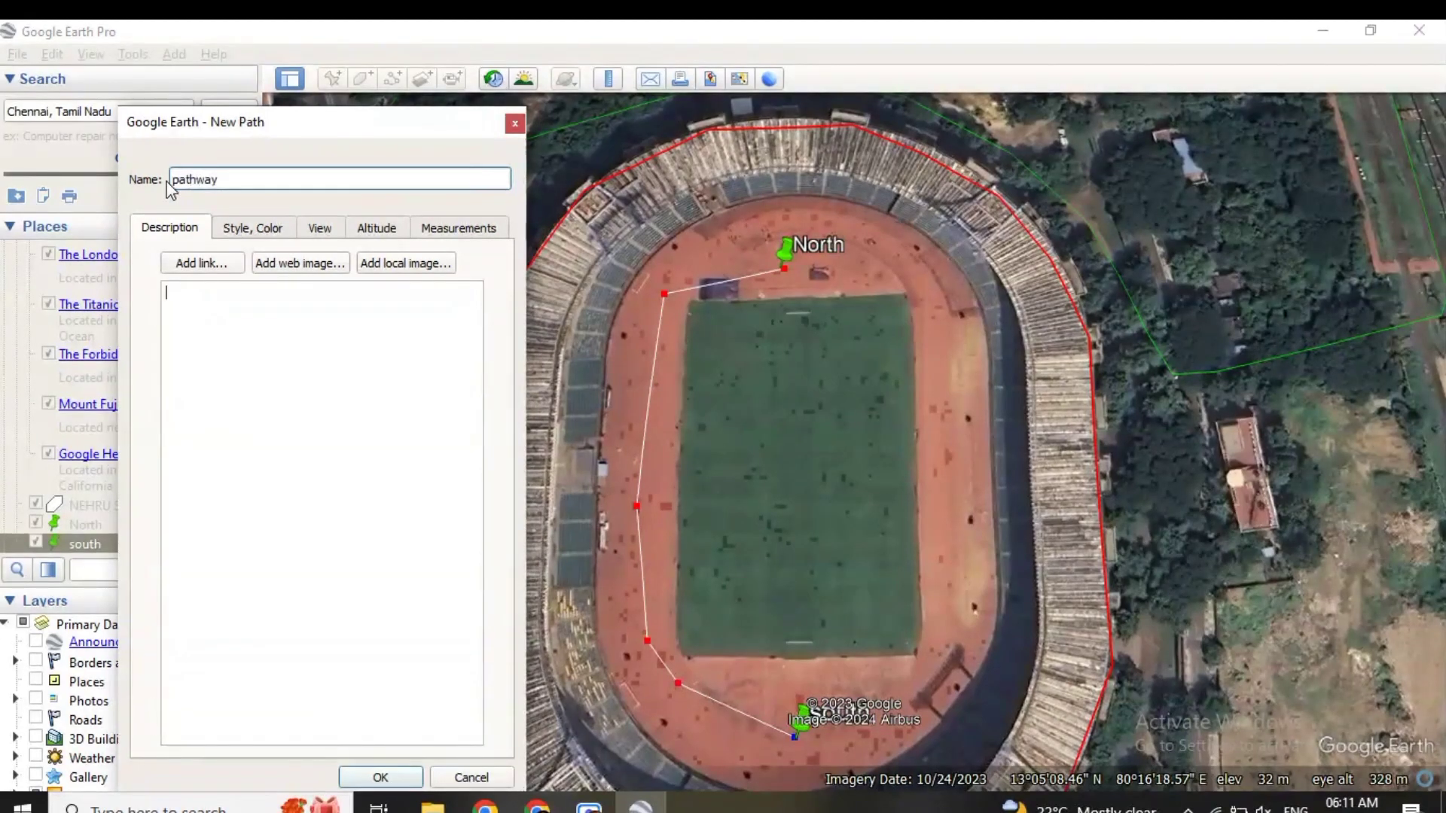
pyautogui.click(251, 229)
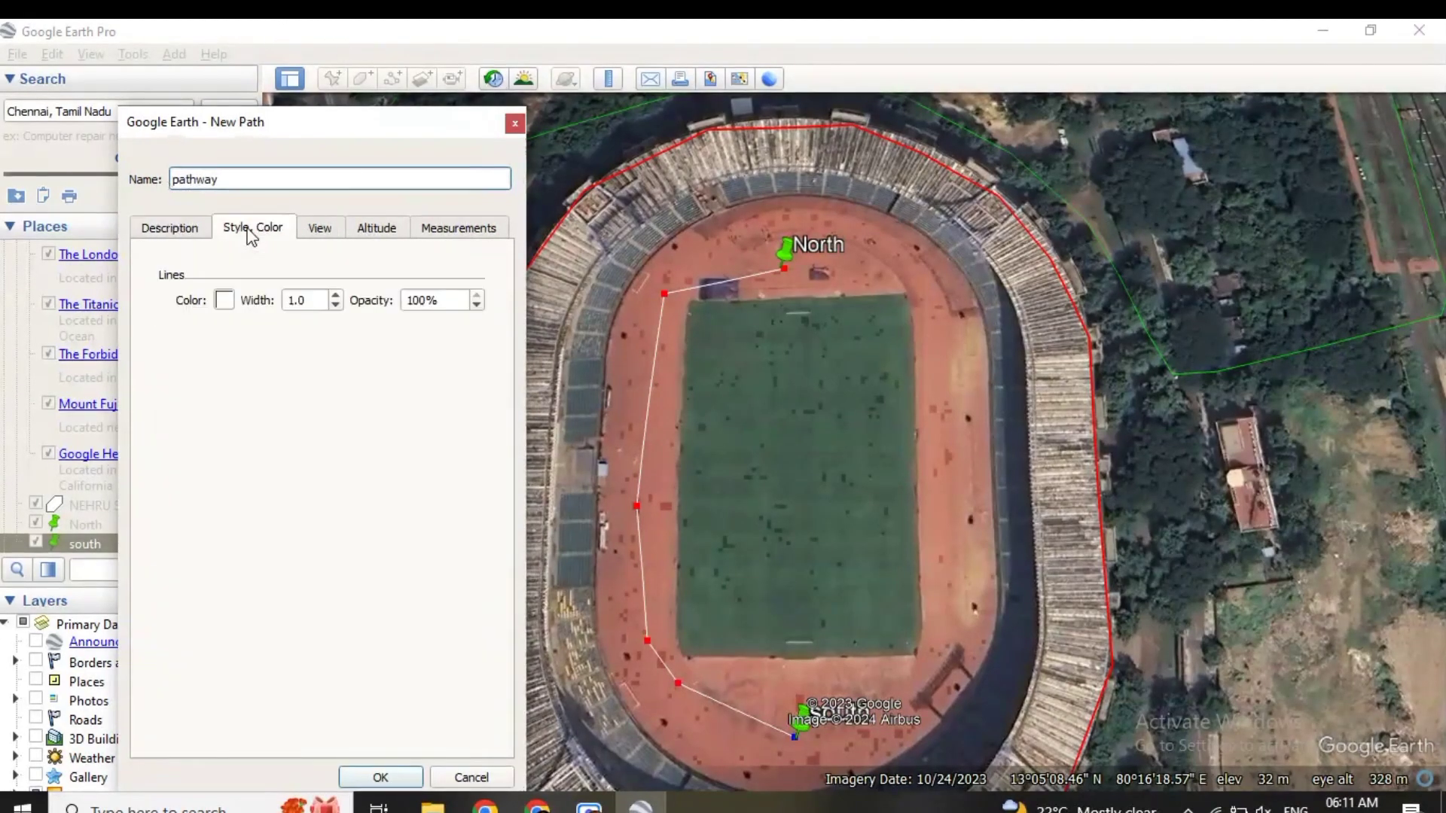
pyautogui.click(224, 301)
pyautogui.click(159, 362)
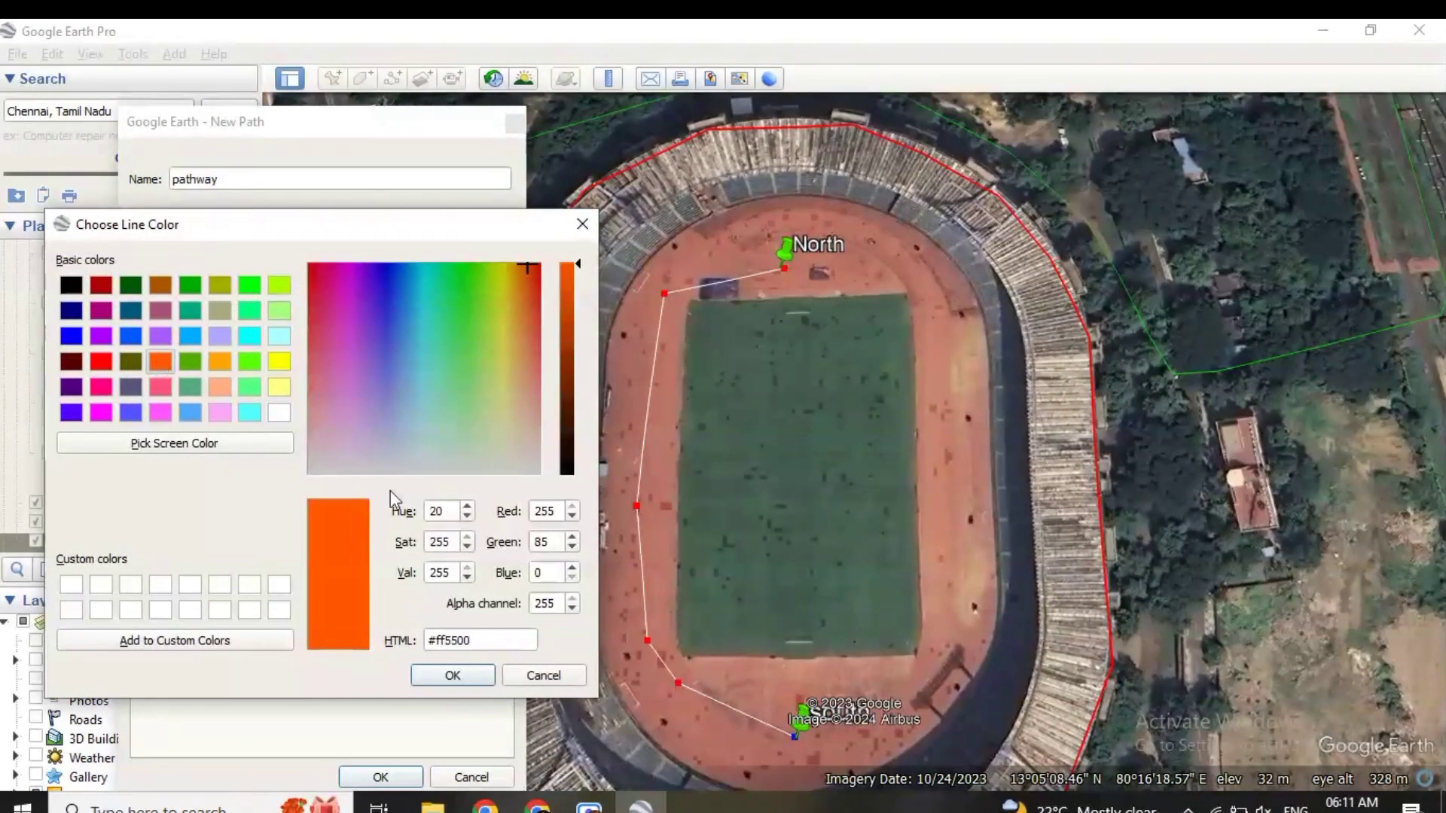
pyautogui.click(453, 675)
# - Set the path's line width to 4.0 and save the path
pyautogui.click(336, 296)
pyautogui.click(336, 296)
pyautogui.click(336, 296)
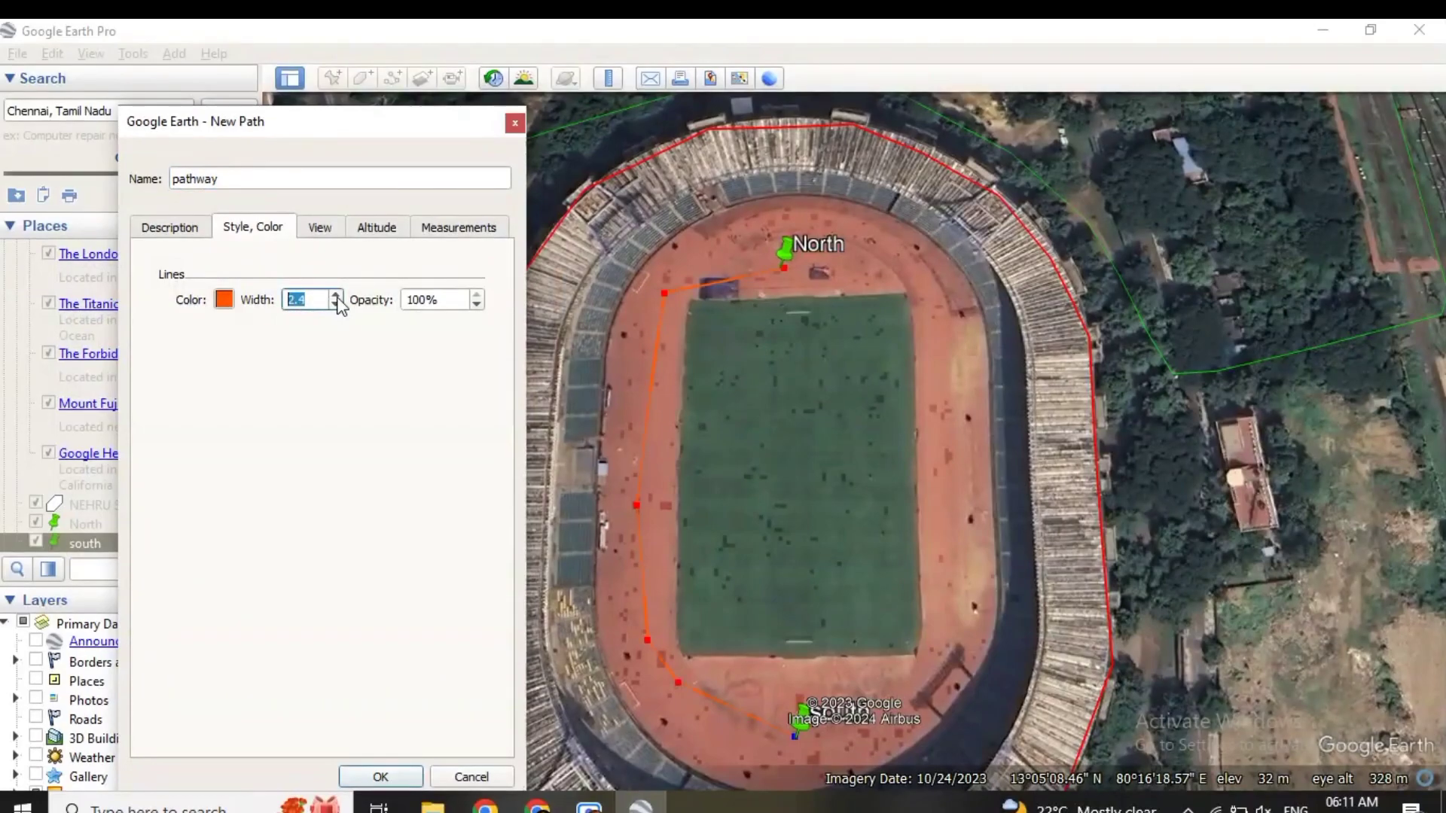
pyautogui.click(336, 296)
pyautogui.click(336, 295)
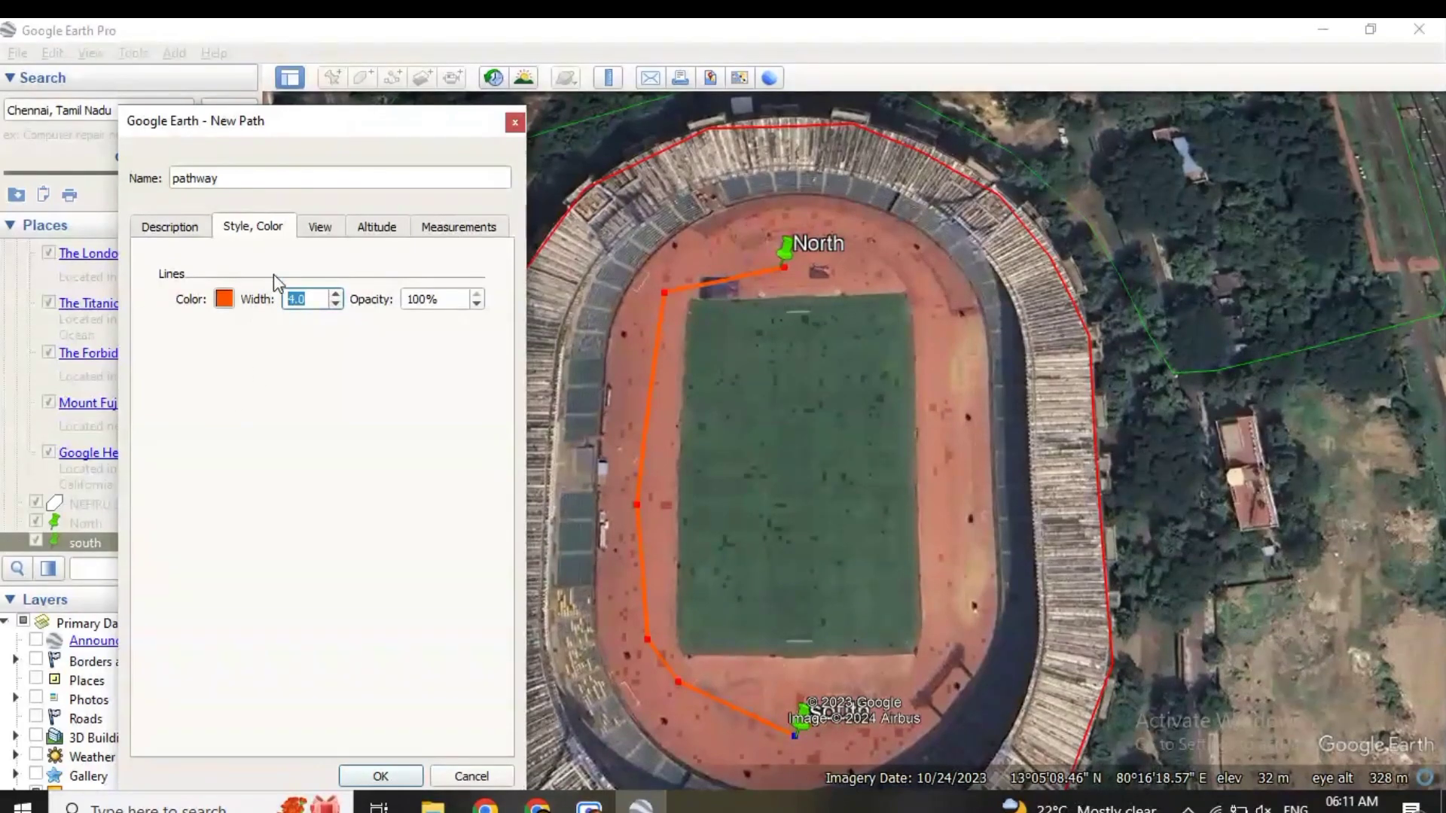
pyautogui.click(415, 780)
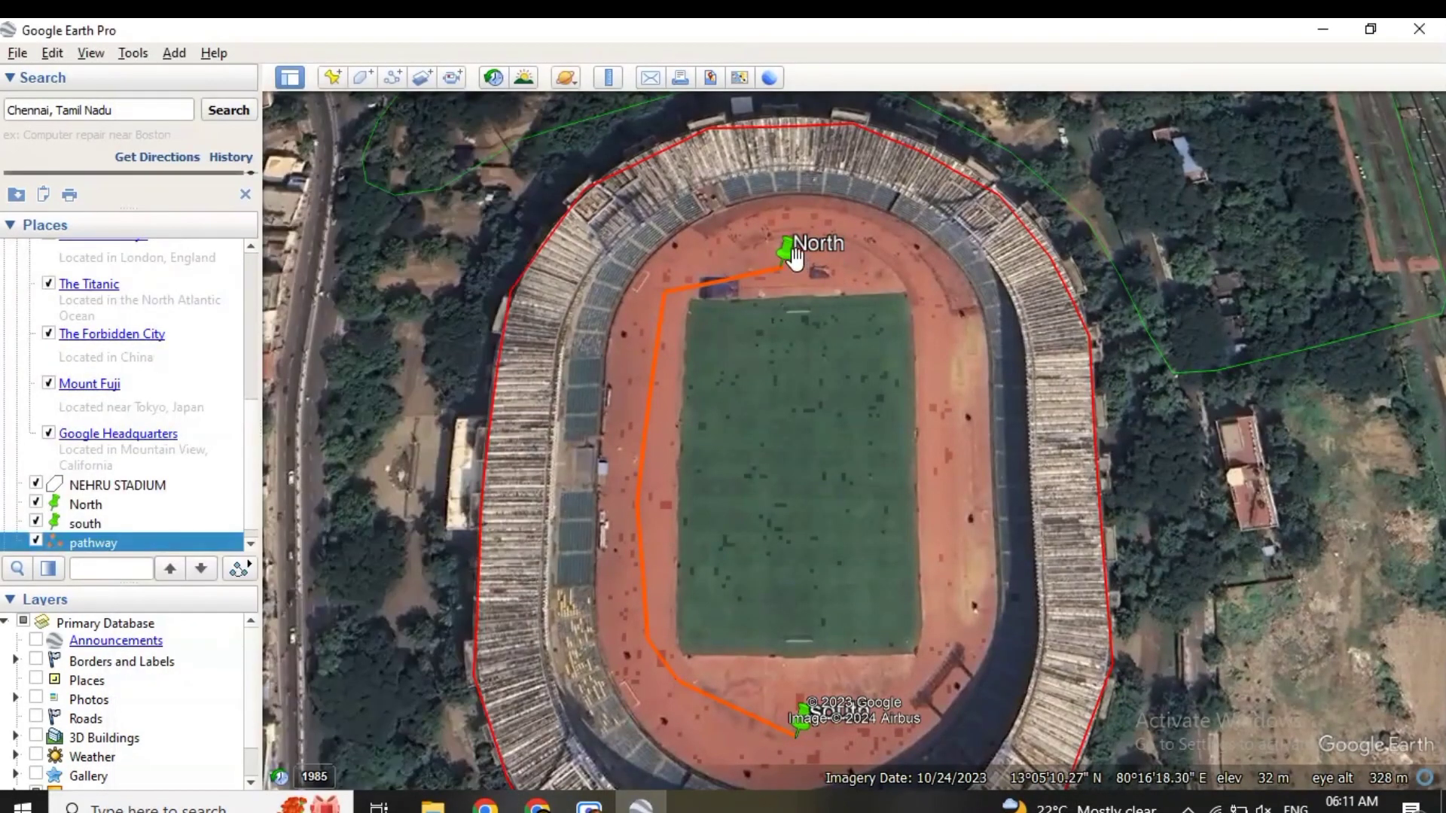
# - Set up a map image layout showing the whole stadium and its surroundings
pyautogui.scroll(-3, 812, 297)
pyautogui.scroll(2, 833, 284)
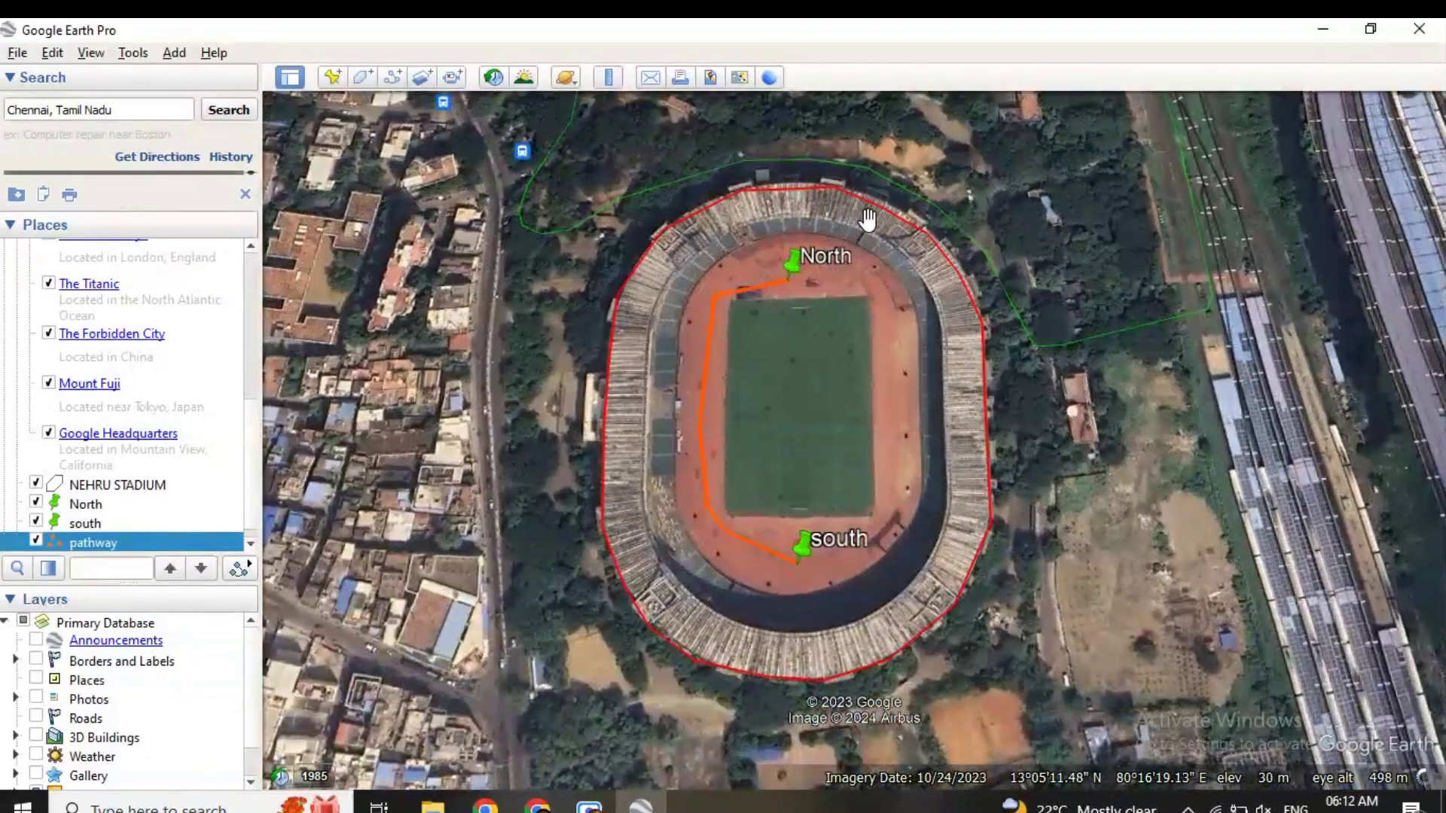
pyautogui.scroll(1, 868, 218)
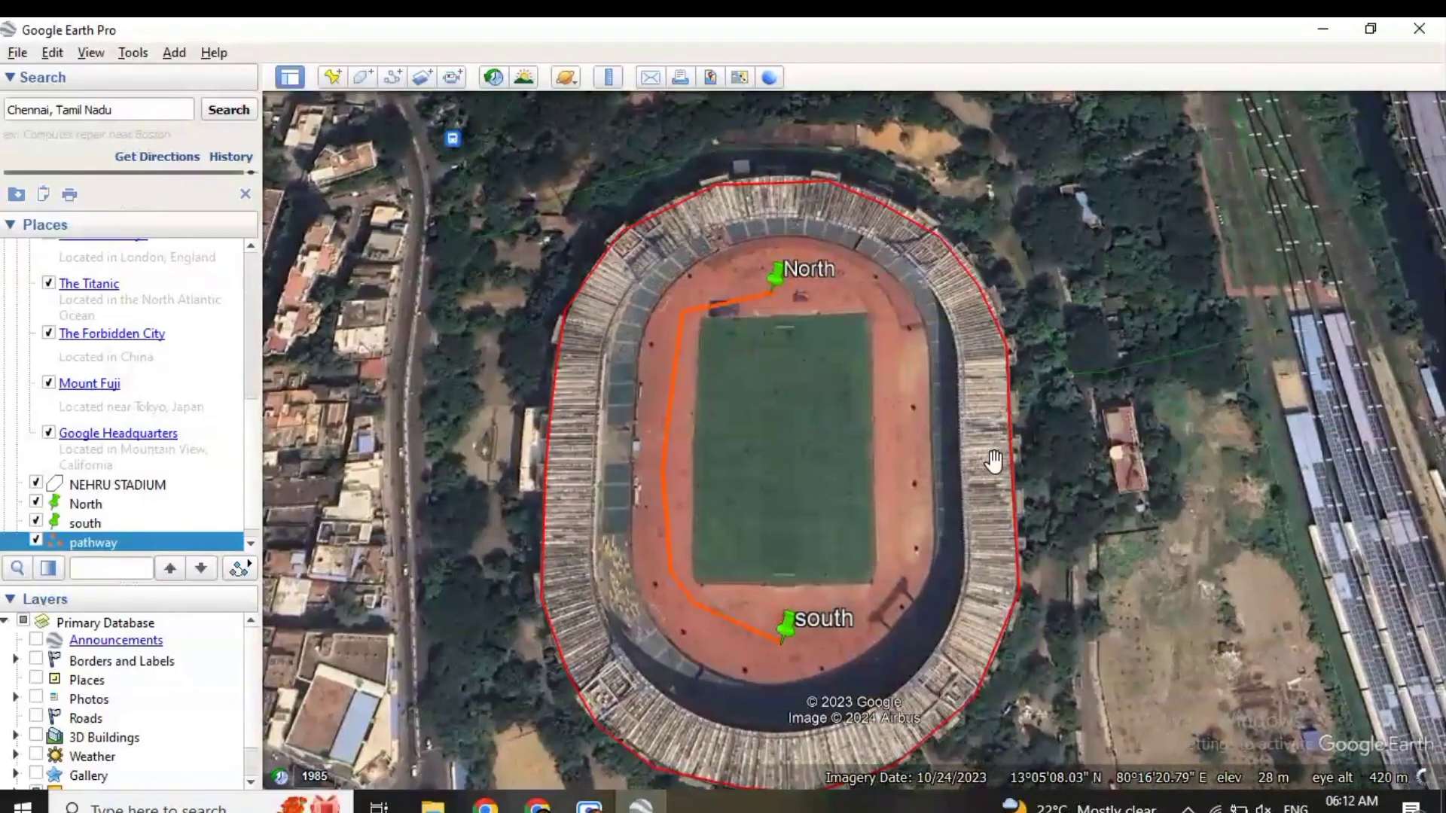
pyautogui.scroll(-2, 1013, 407)
pyautogui.scroll(1, 995, 348)
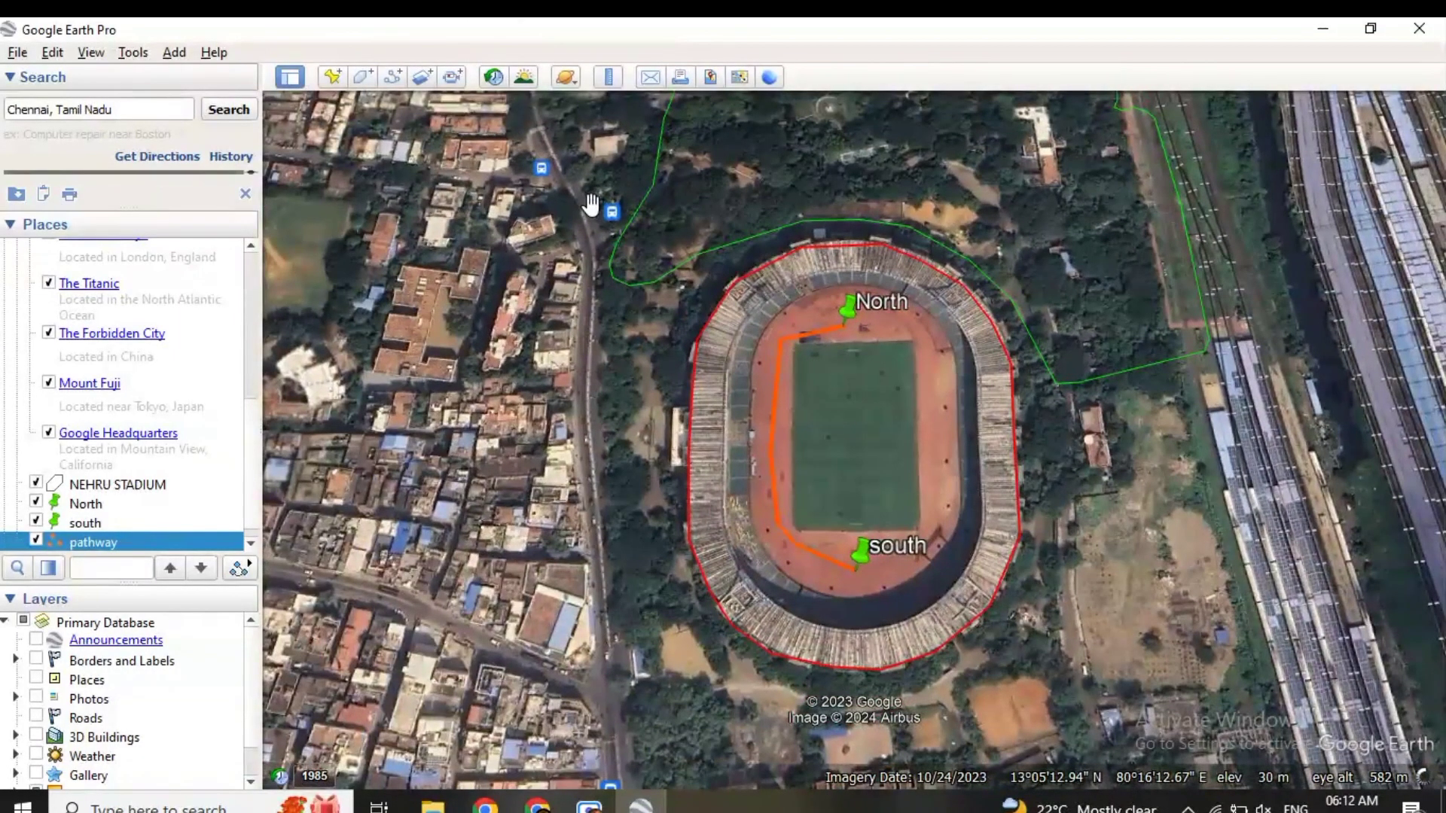
pyautogui.click(712, 77)
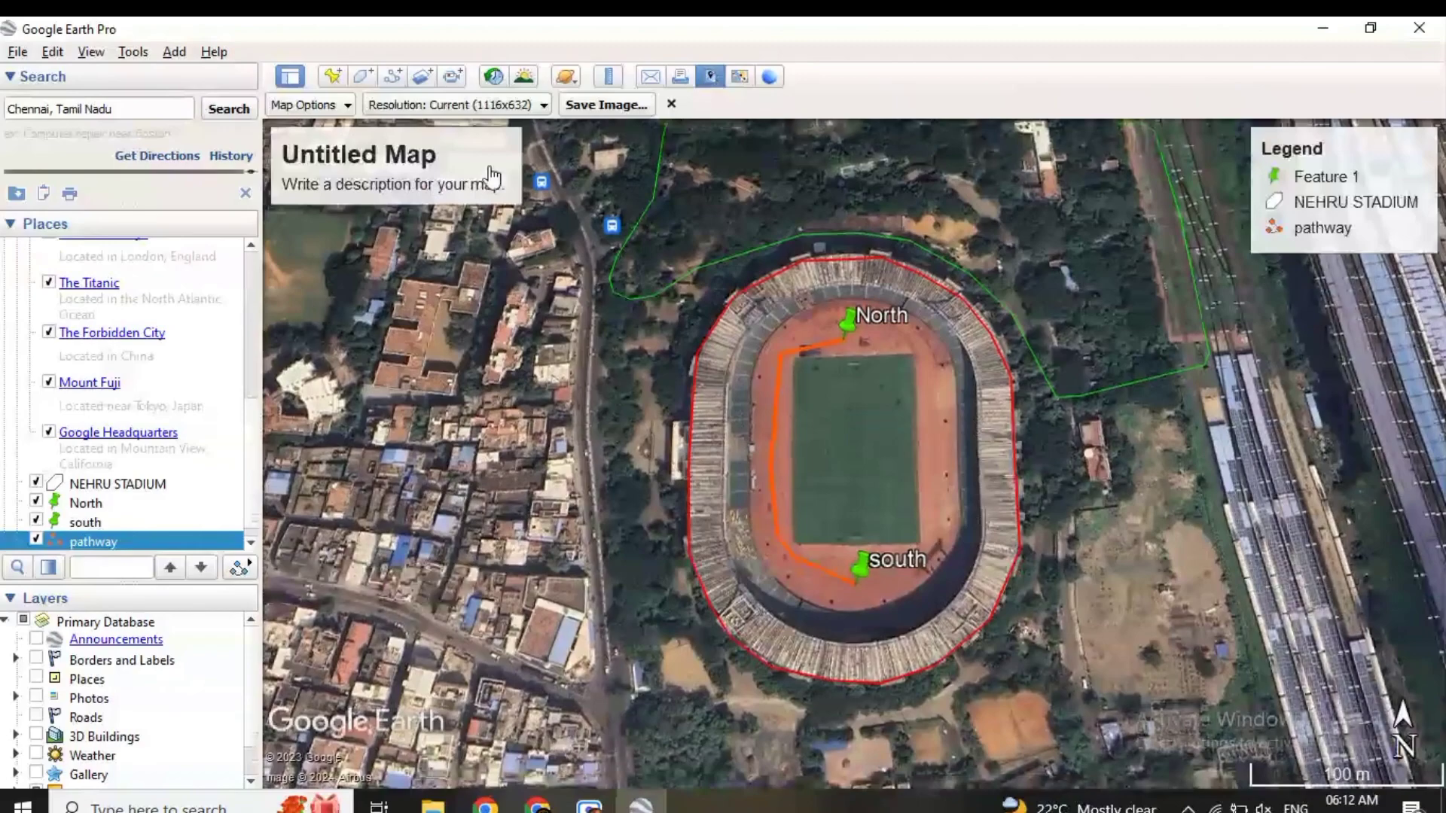
# - Title the map Nehru Stadium, leave its description empty, and place the title box just above the stadium
pyautogui.click(388, 178)
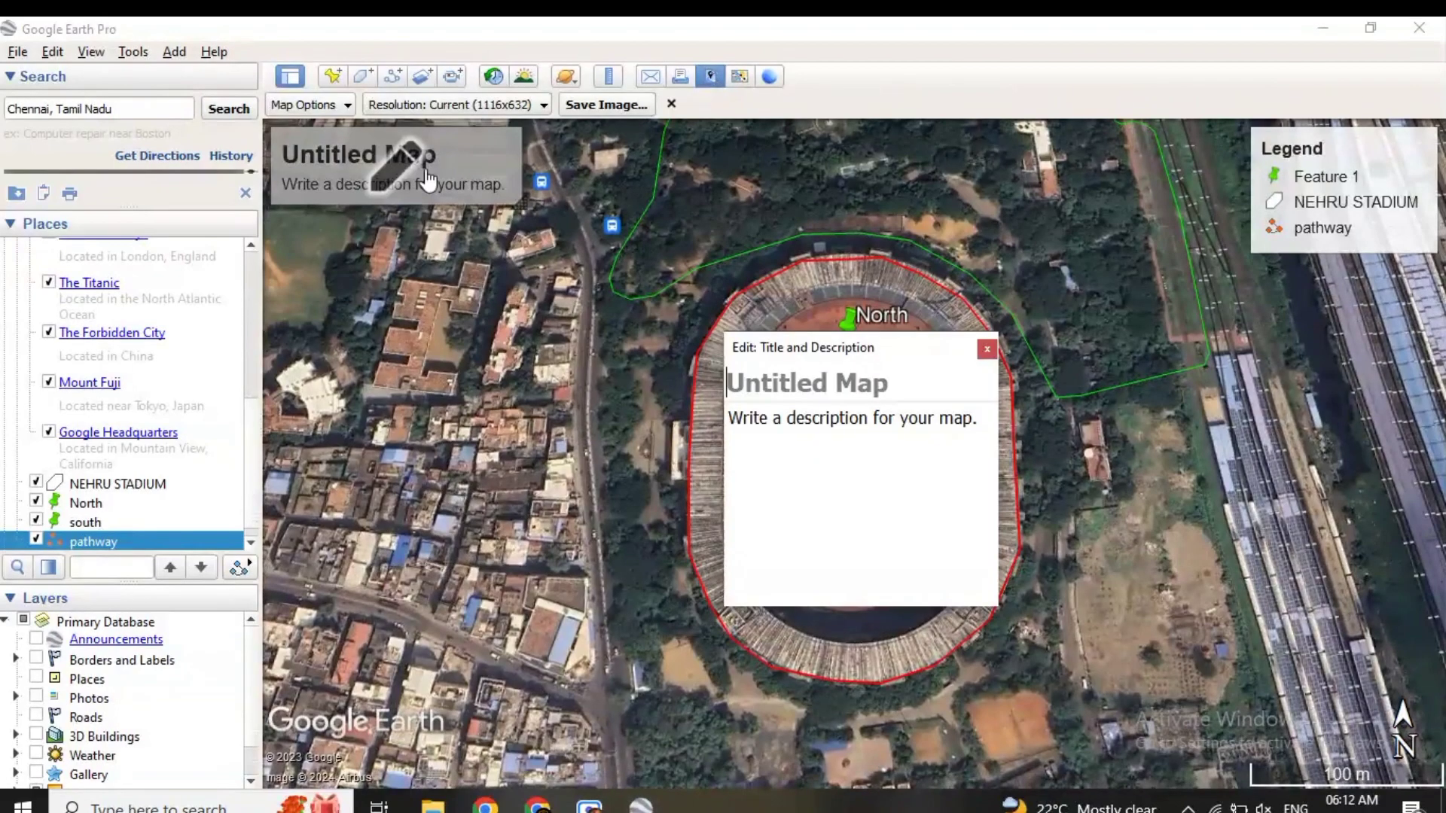
pyautogui.write('N')
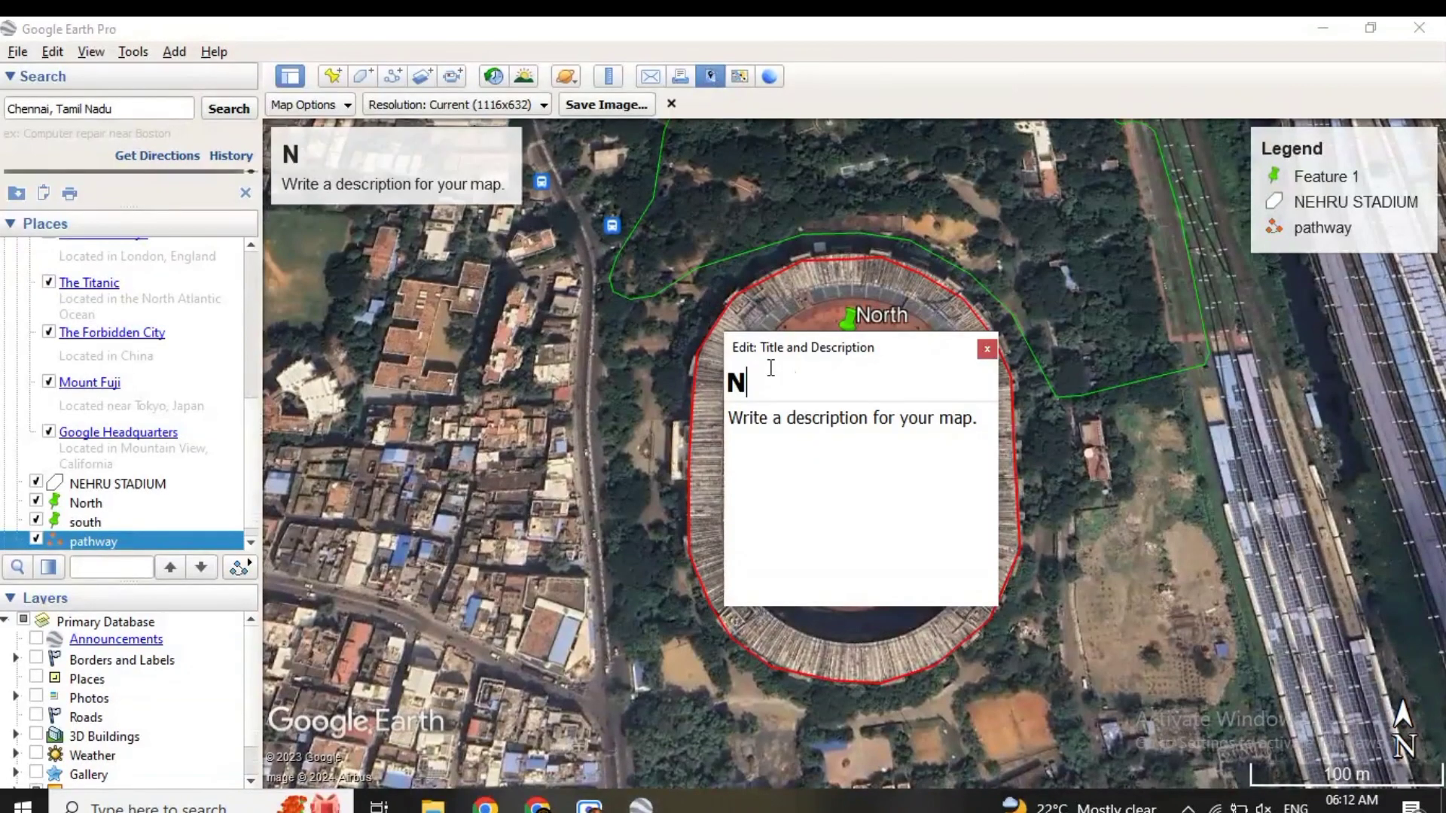
pyautogui.write('ehru')
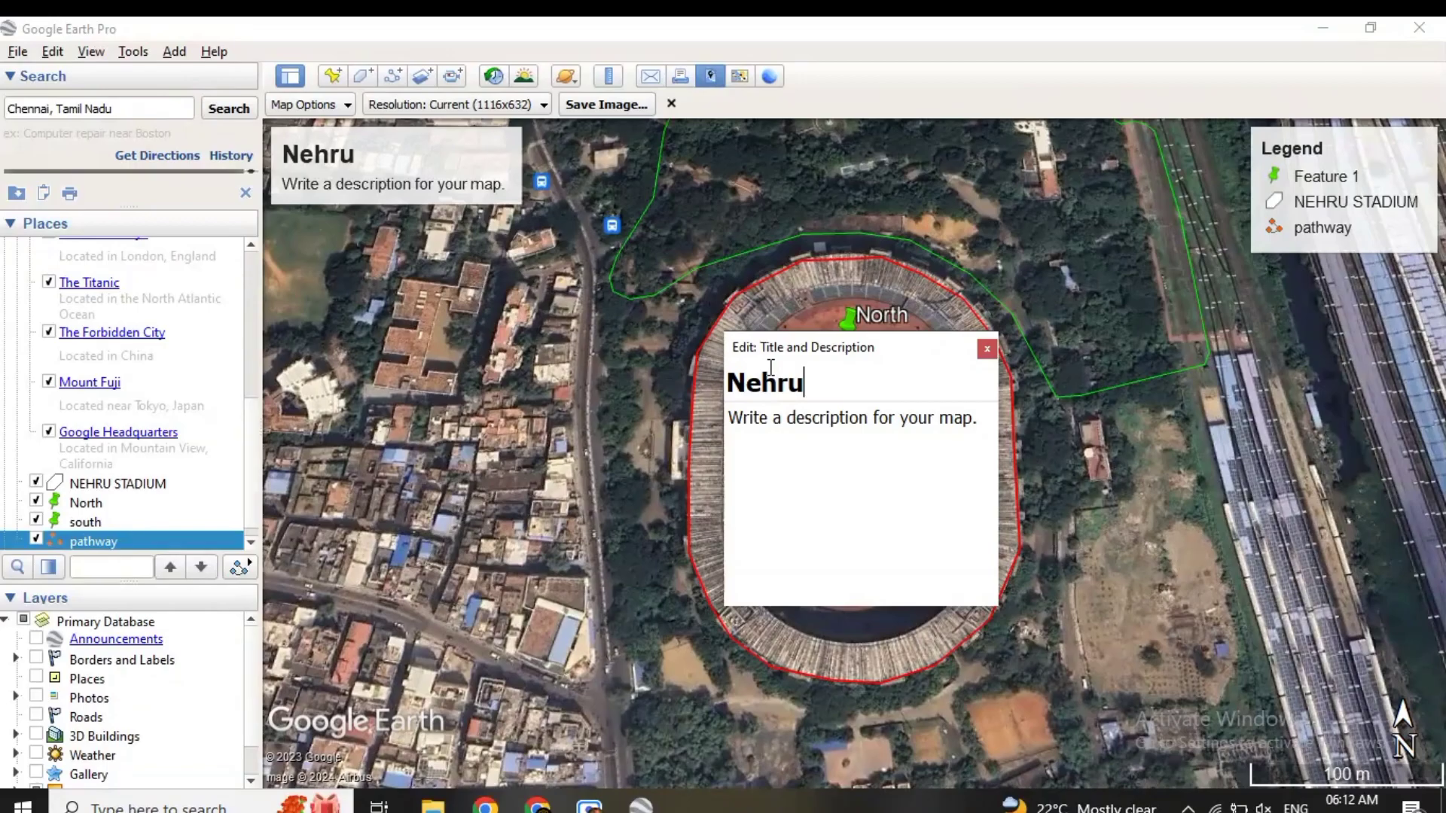
pyautogui.write(' Stadium')
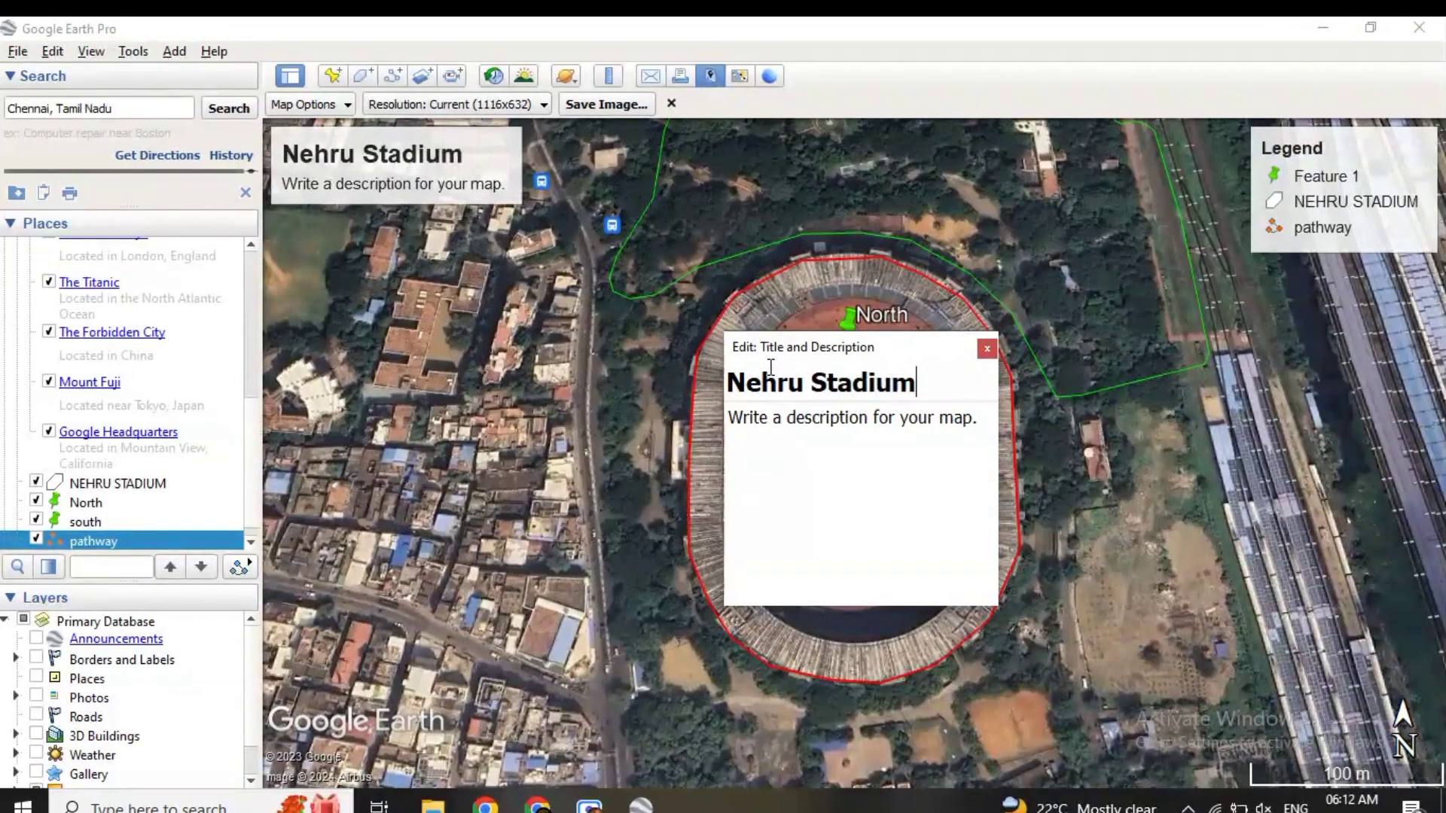
pyautogui.click(952, 400)
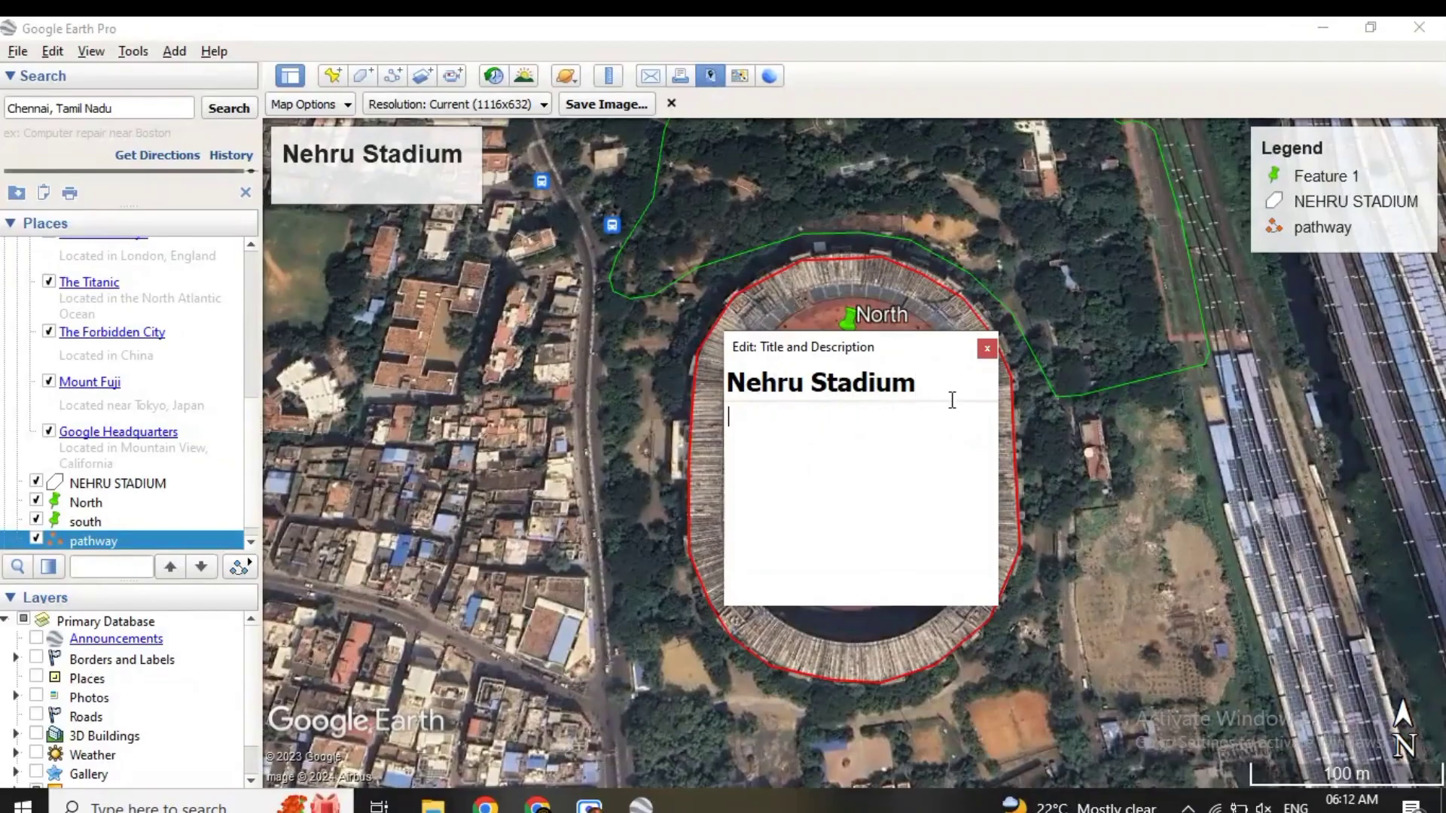
pyautogui.click(987, 348)
pyautogui.moveTo(430, 186); pyautogui.dragTo(928, 194)
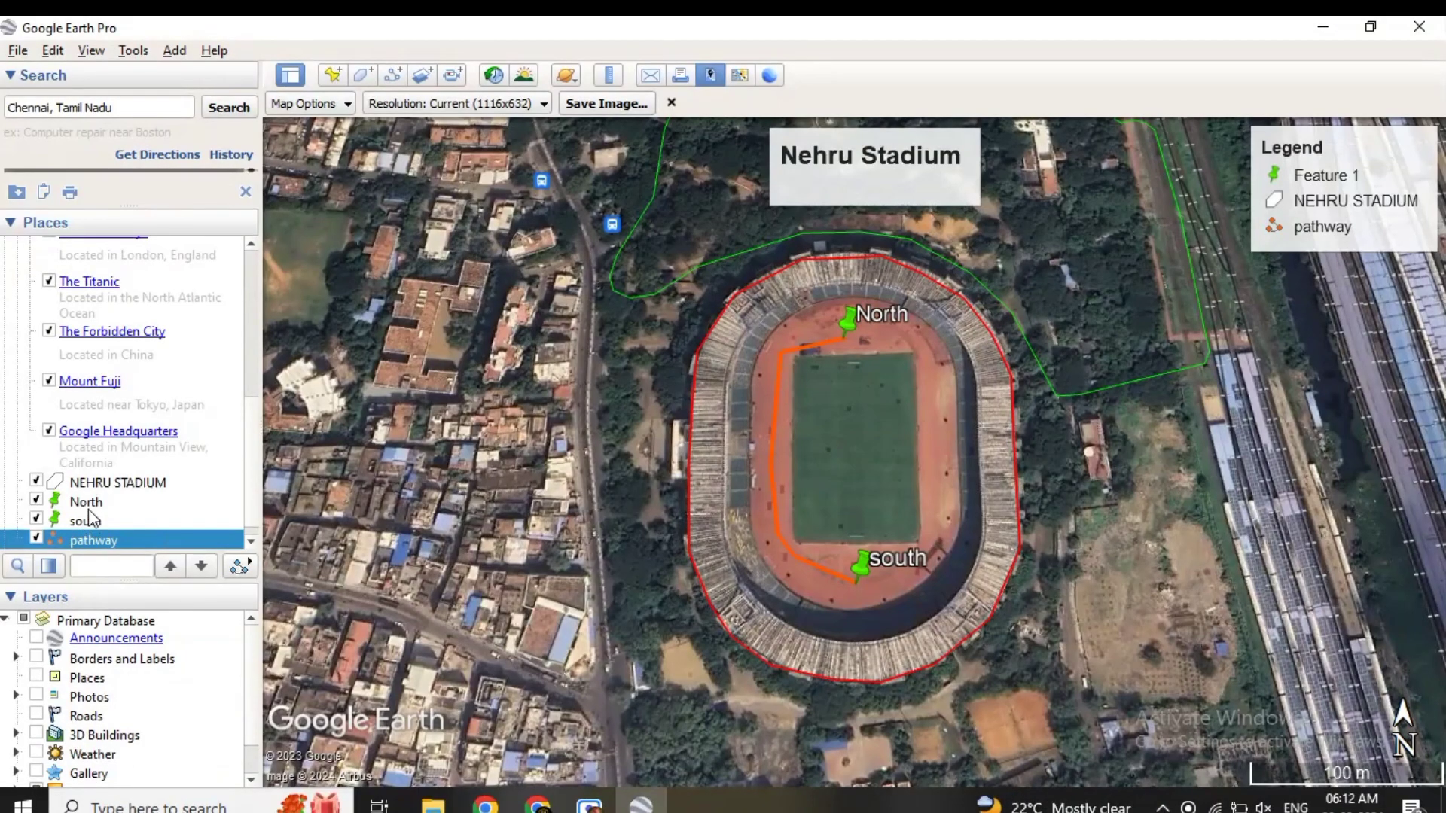
# - Remove the Feature 1 entry from the map legend, keeping NEHRU STADIUM and pathway
pyautogui.doubleClick(1333, 195)
pyautogui.click(738, 383)
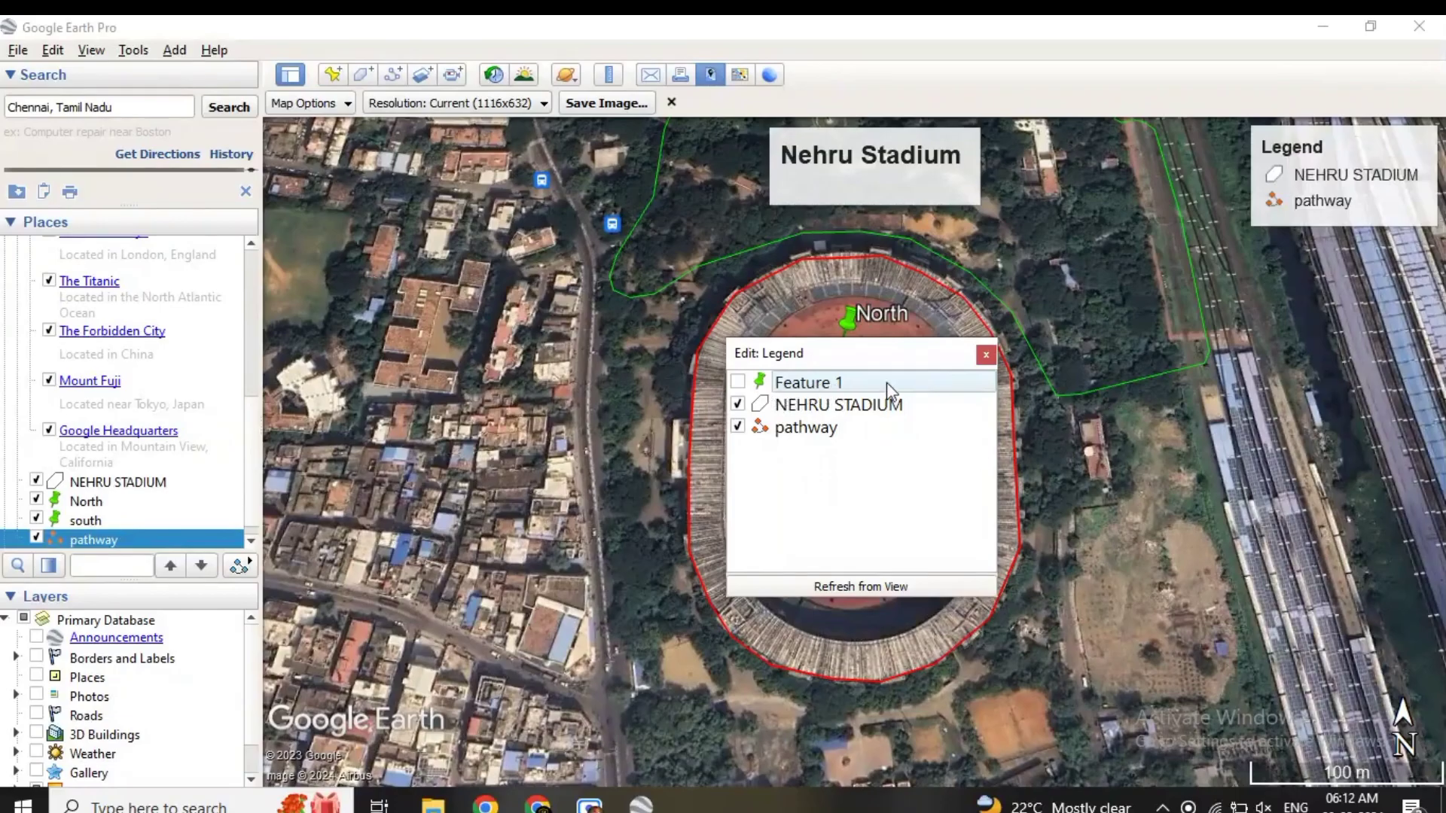
pyautogui.click(987, 355)
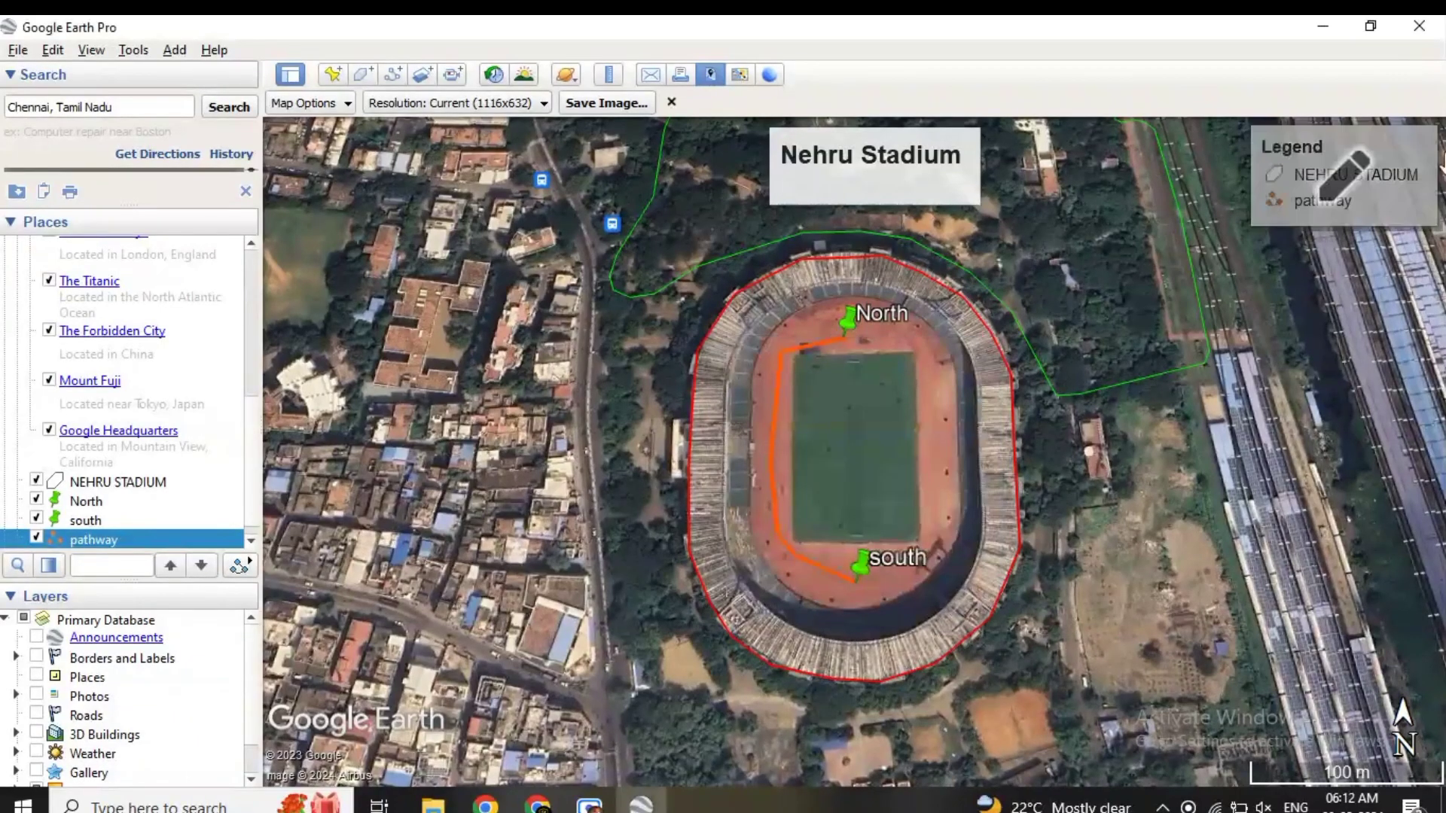
# - Move the legend to the lower-right area of the map and restore its Feature 1 entry
pyautogui.moveTo(1379, 177); pyautogui.dragTo(1216, 700)
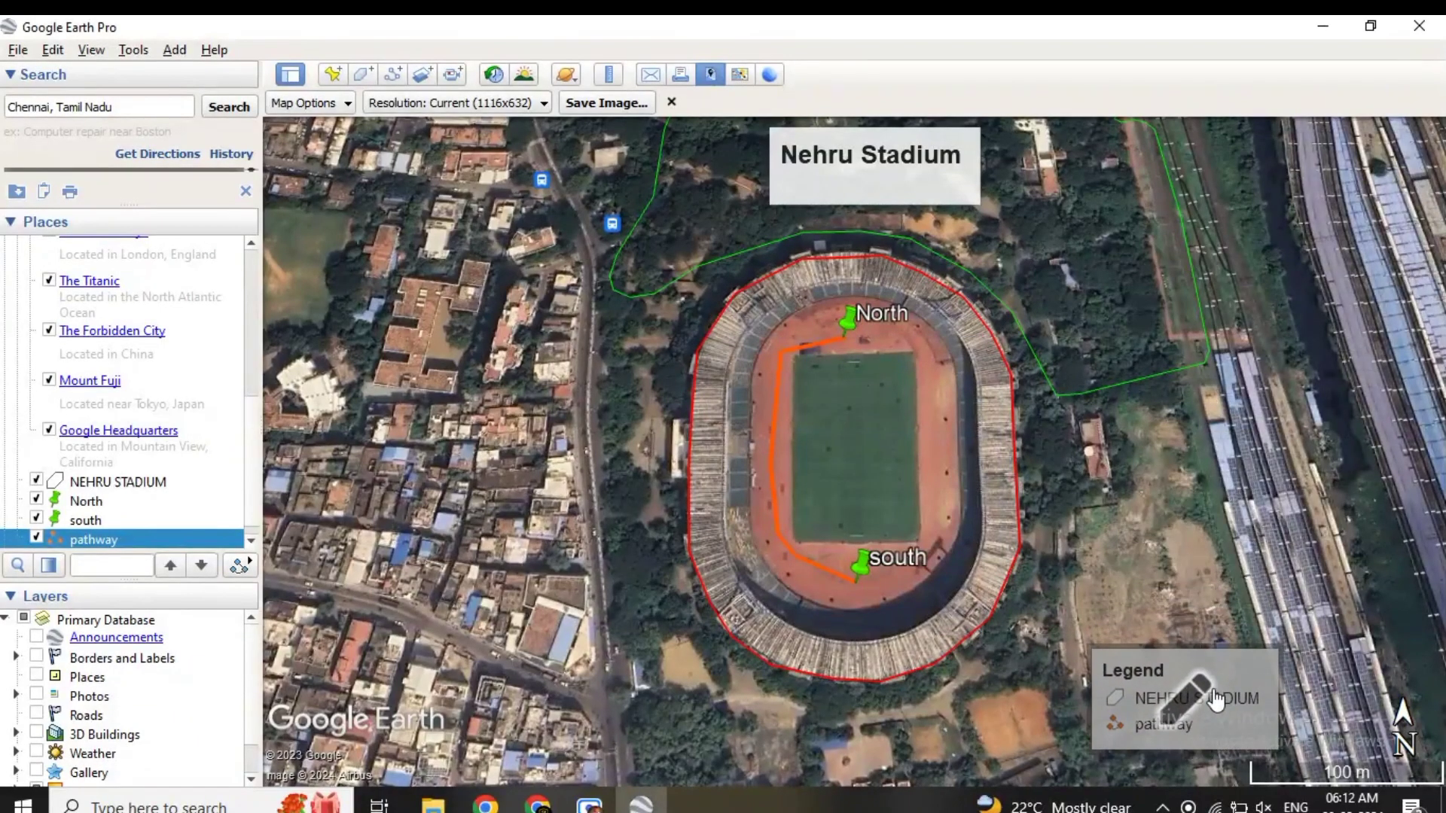
pyautogui.click(1188, 697)
pyautogui.click(739, 382)
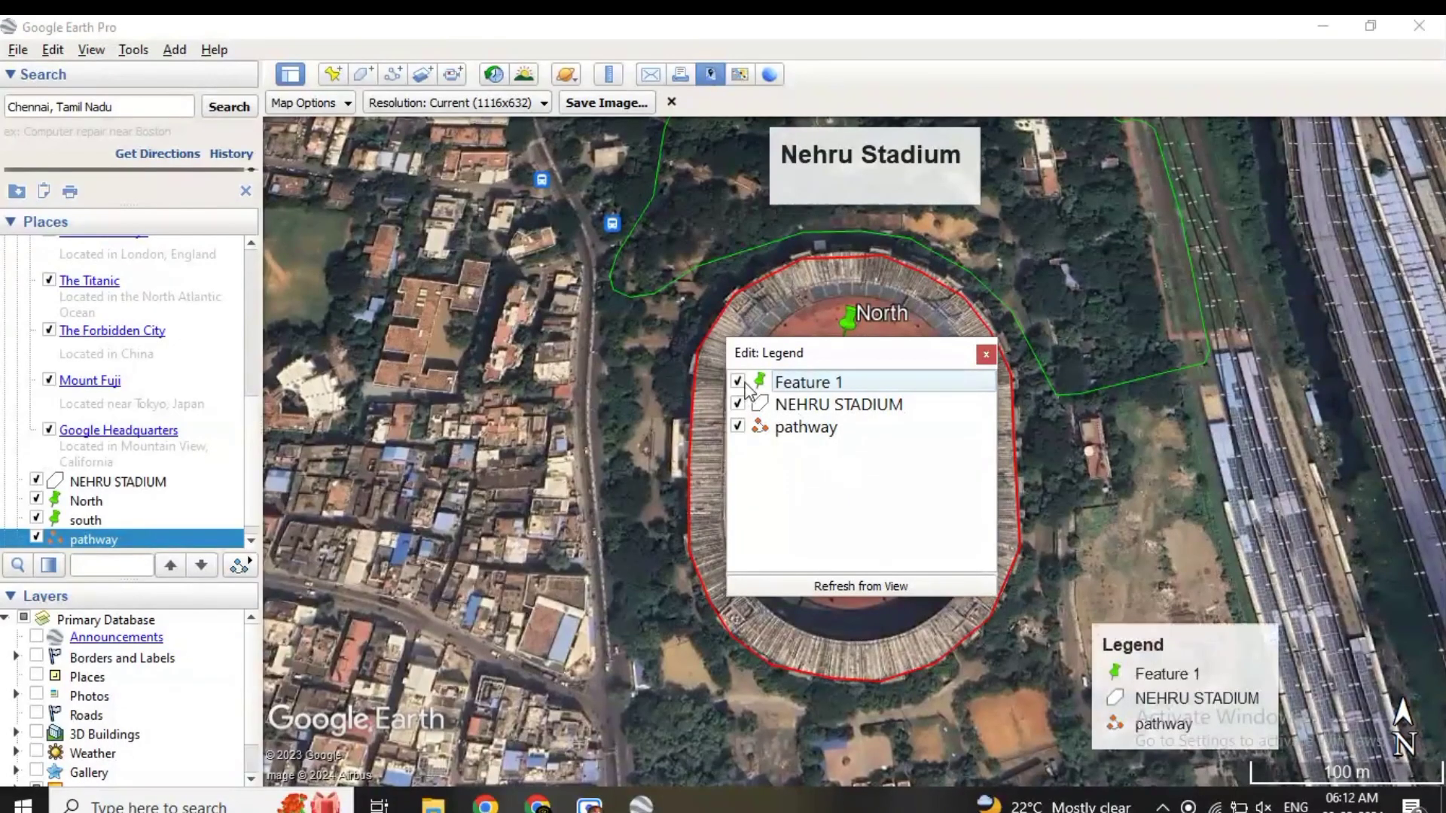
pyautogui.click(987, 354)
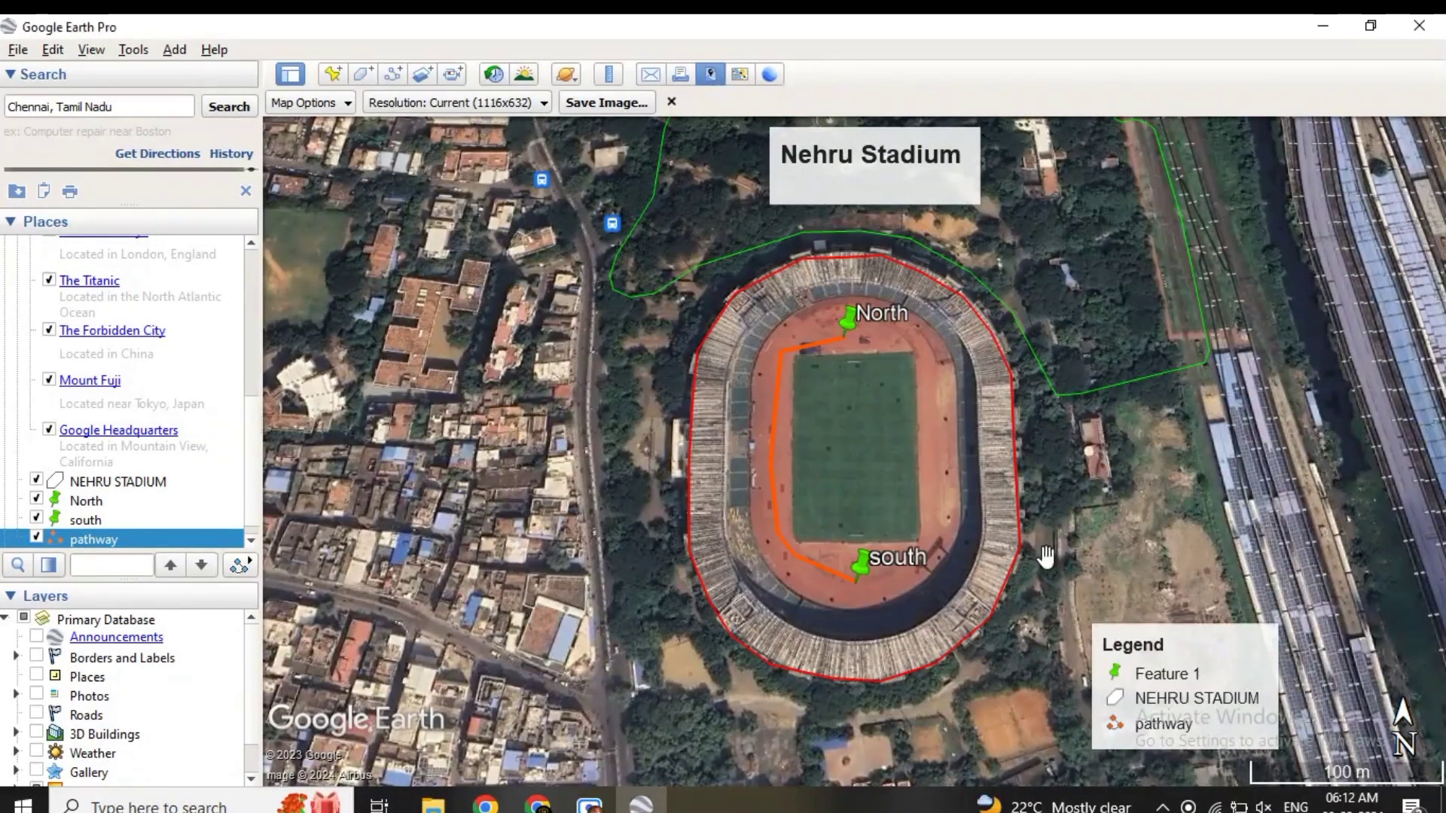
pyautogui.click(1195, 677)
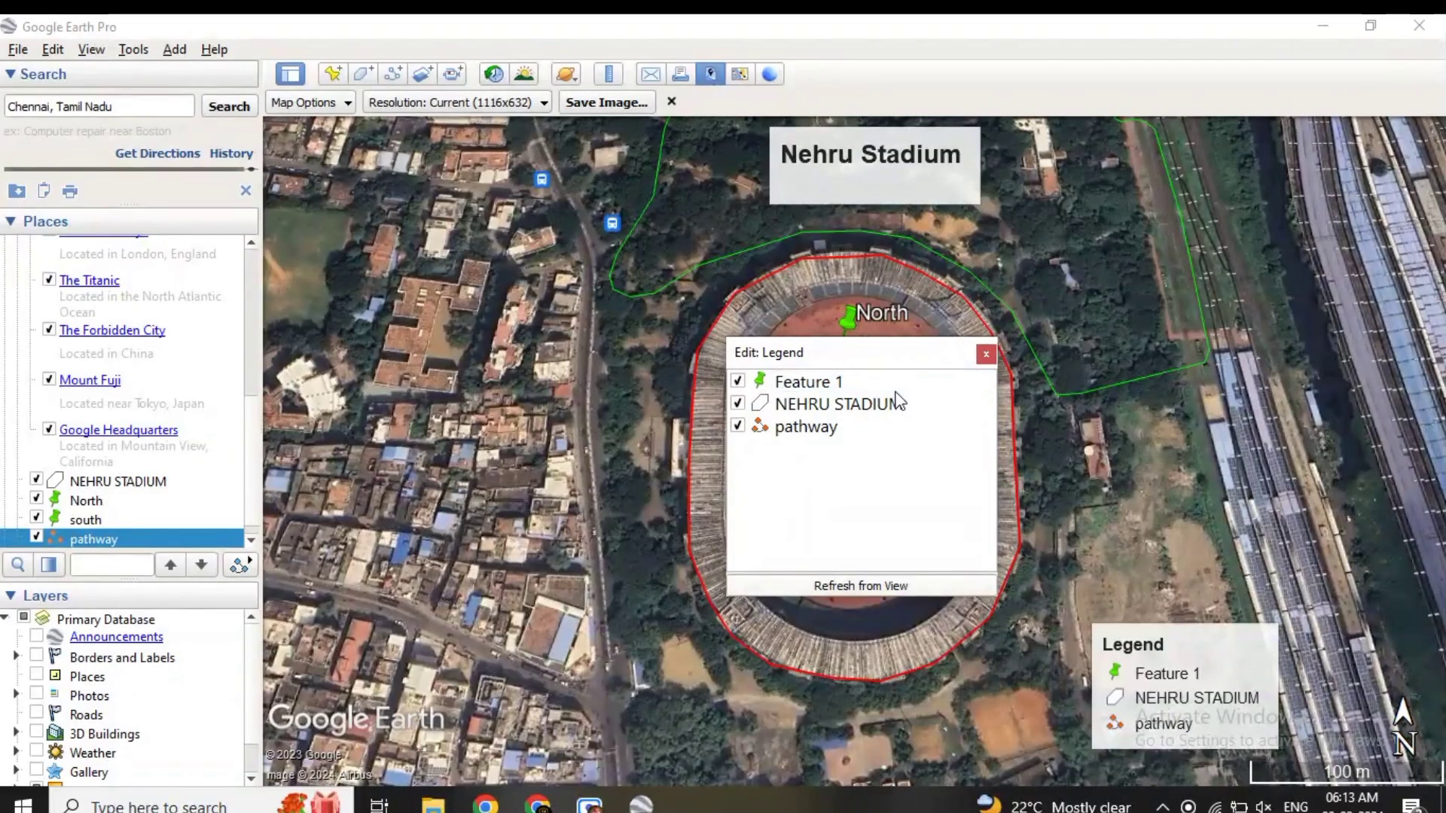
pyautogui.click(986, 355)
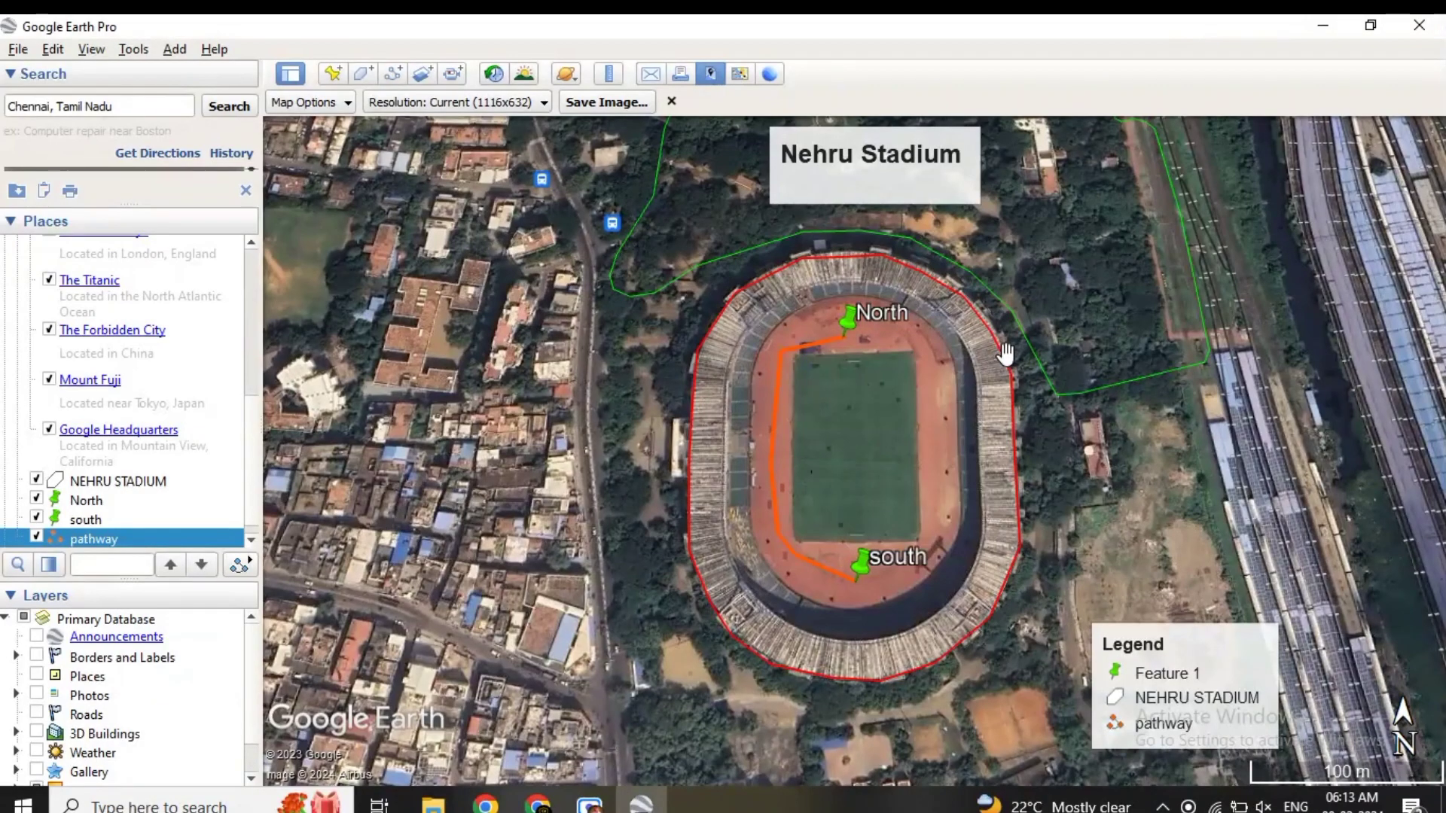
# - Enlarge the stadium slightly in the layout, centre the title box just above it, and nudge the legend up and to the right
pyautogui.moveTo(874, 165); pyautogui.dragTo(846, 199)
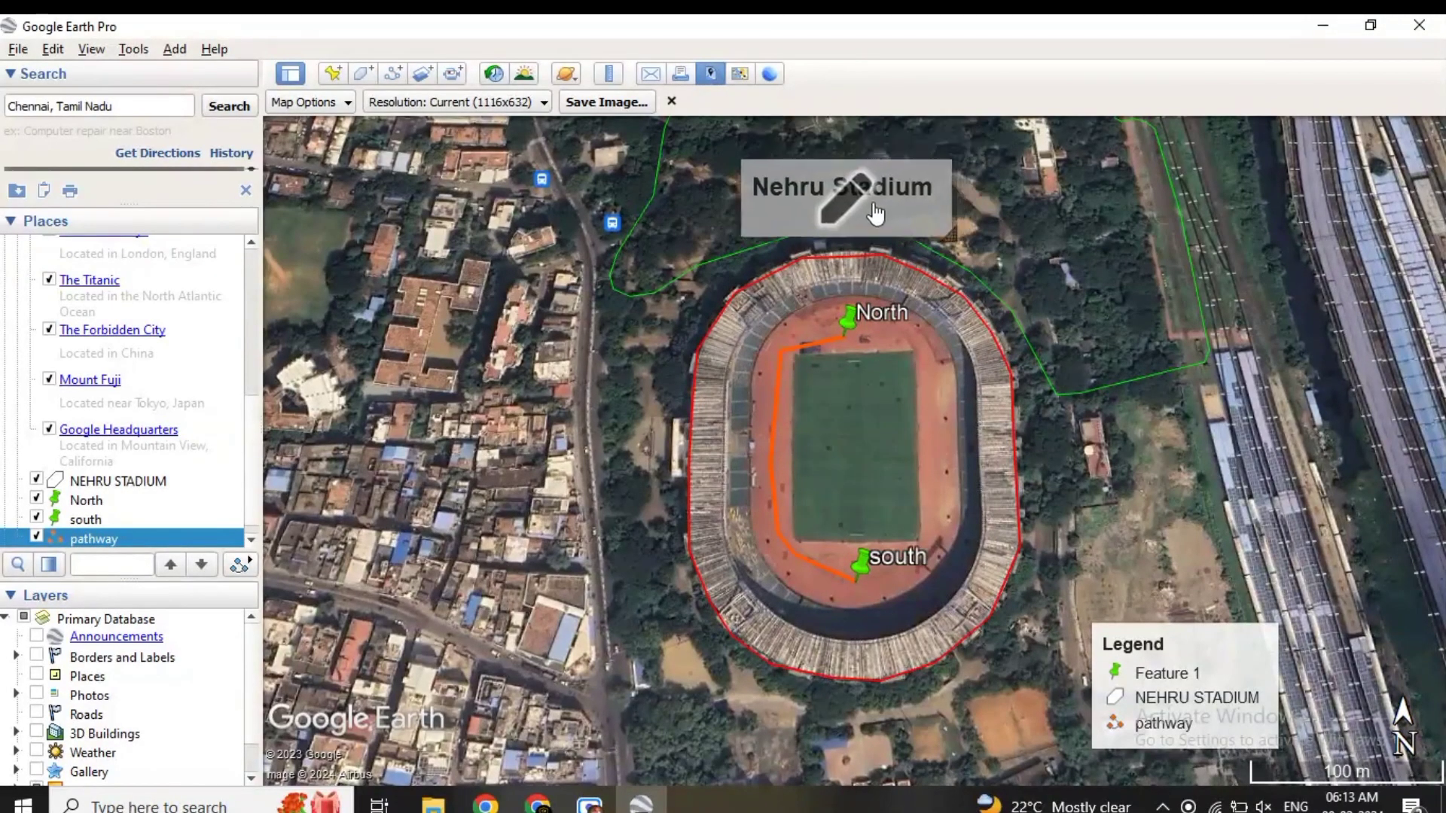
pyautogui.scroll(2, 1022, 339)
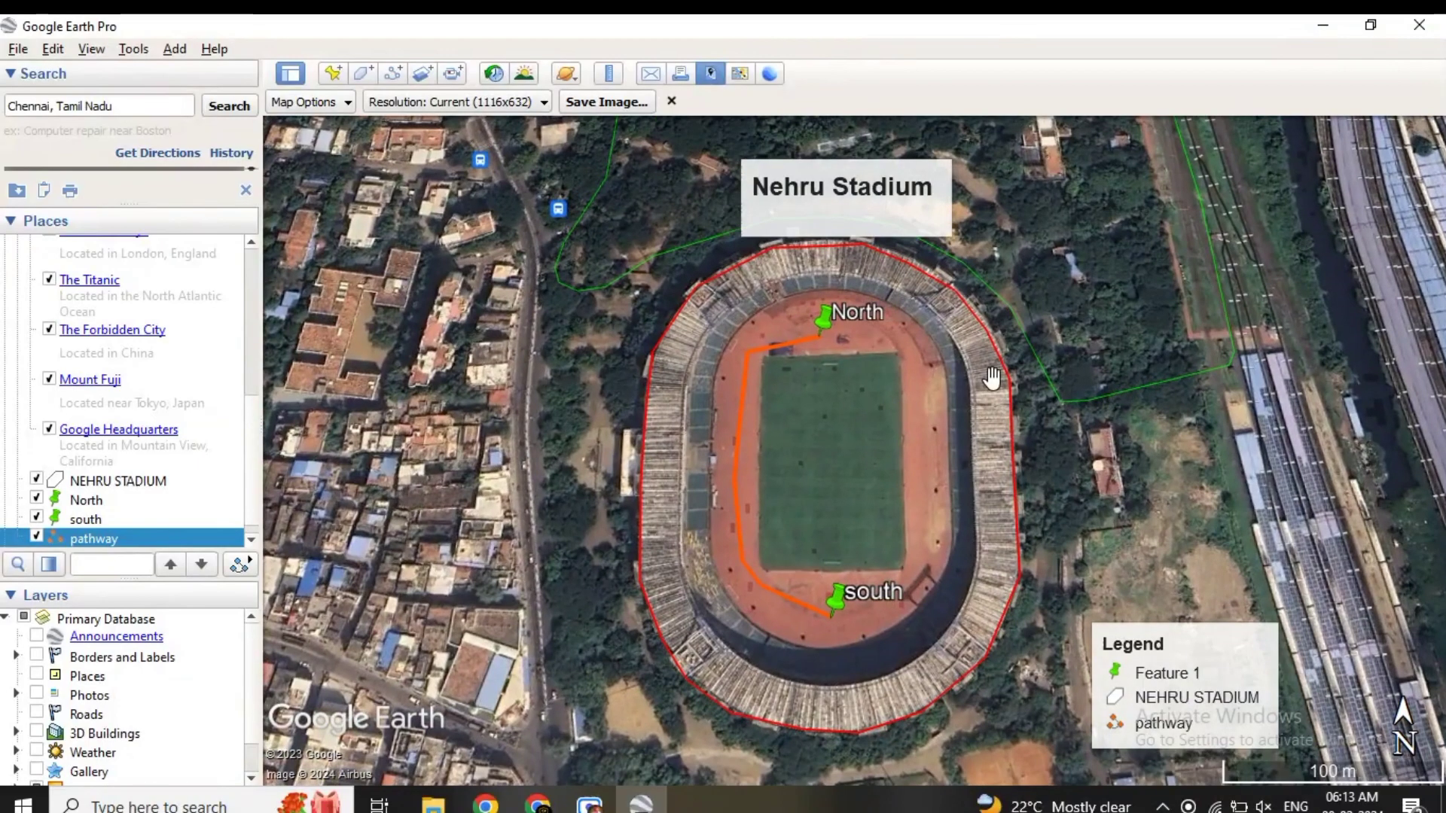
pyautogui.moveTo(870, 202); pyautogui.dragTo(837, 176)
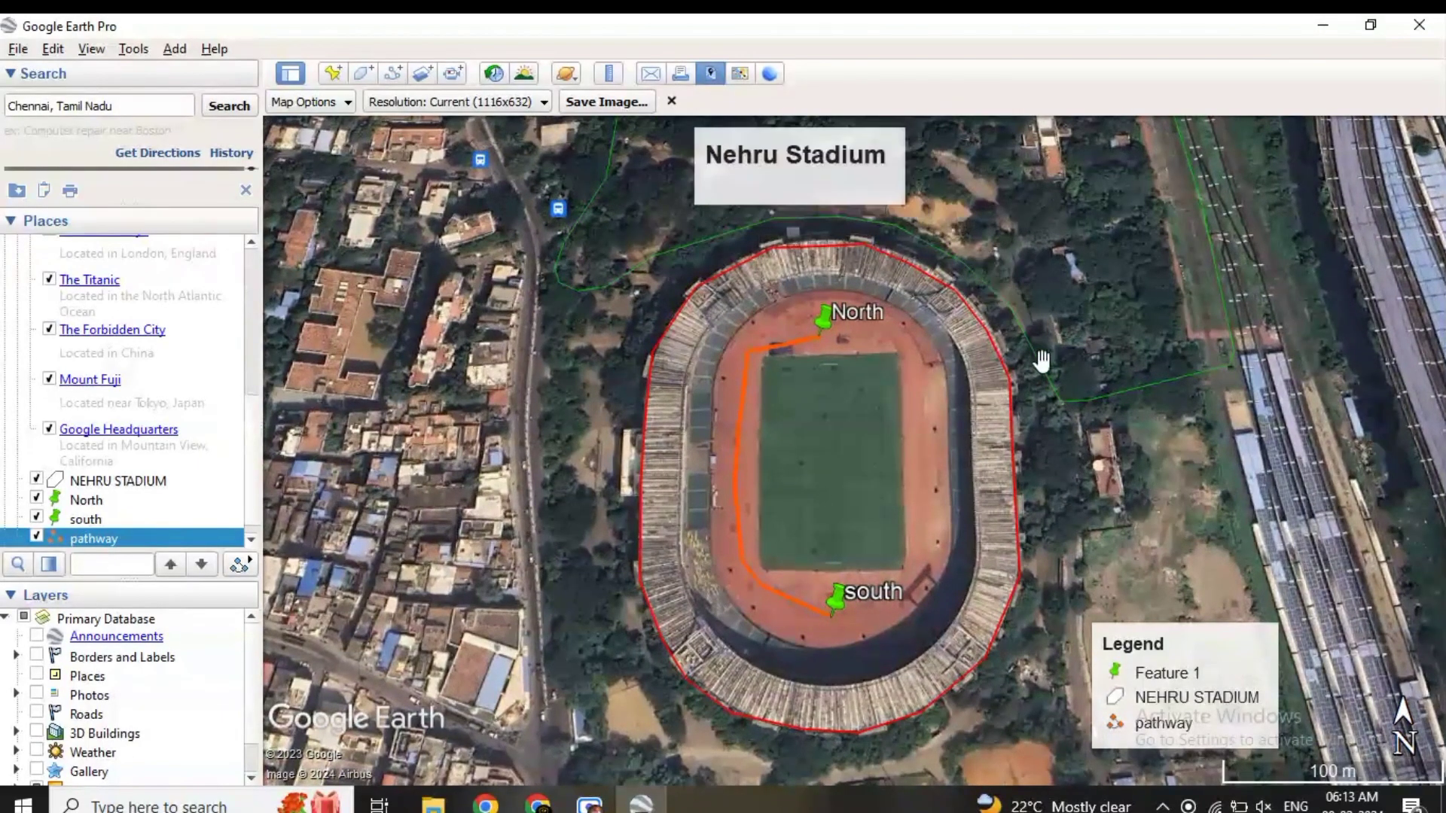
pyautogui.moveTo(1202, 691); pyautogui.dragTo(1216, 680)
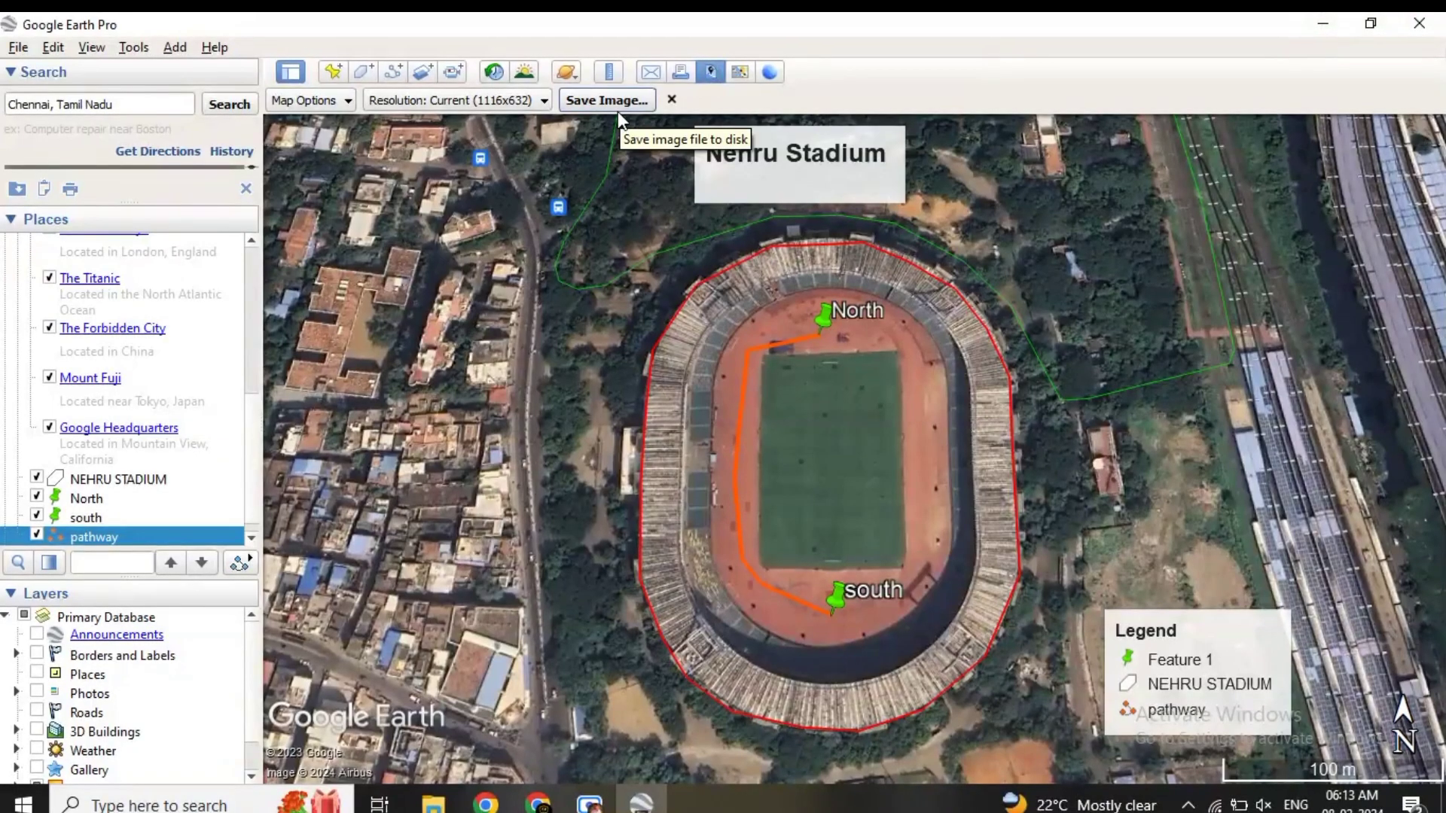
# - Start saving the map image at the current resolution and create a folder named google earth pro on the ETA (B:) drive
pyautogui.click(519, 98)
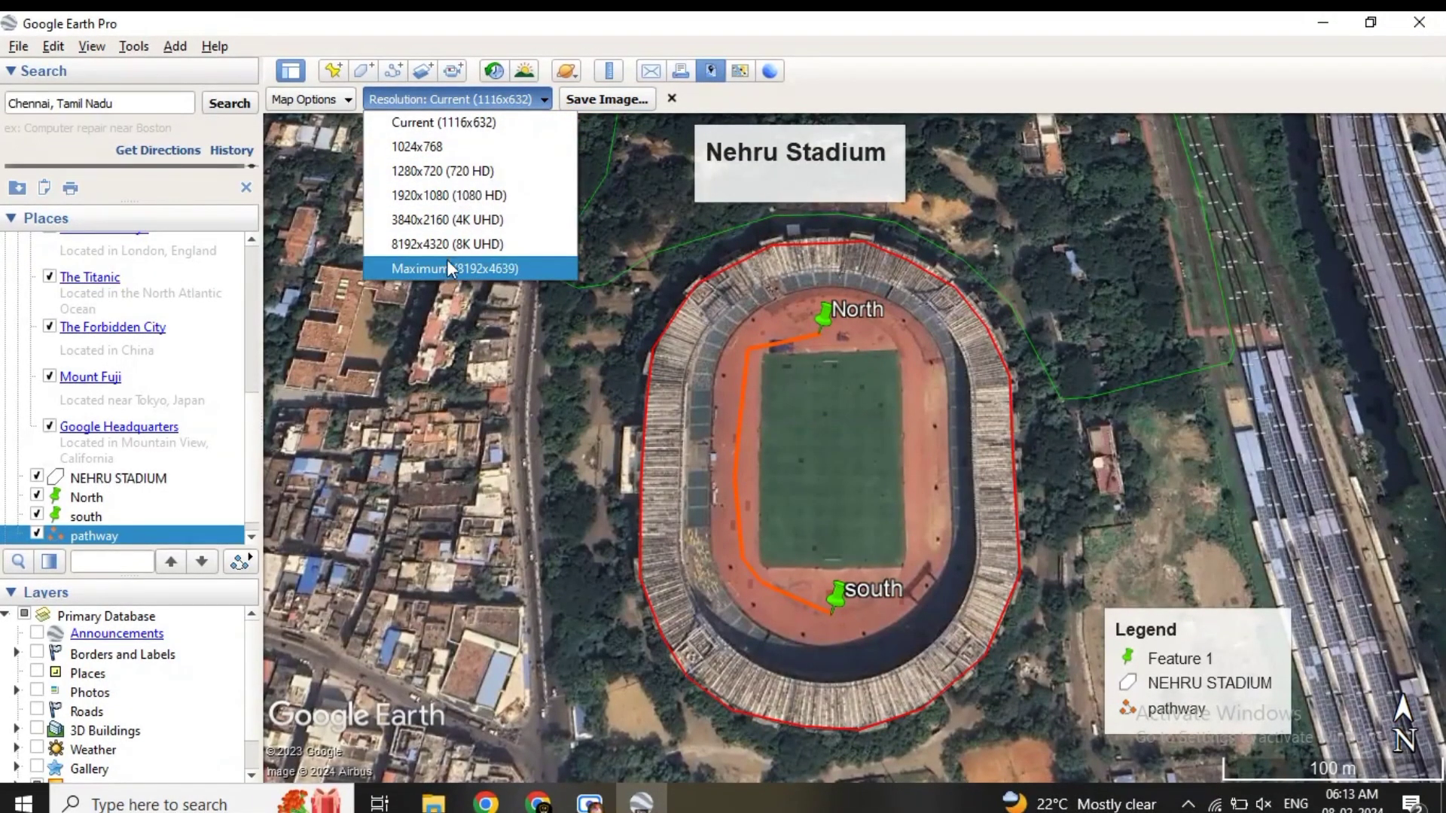
pyautogui.click(599, 101)
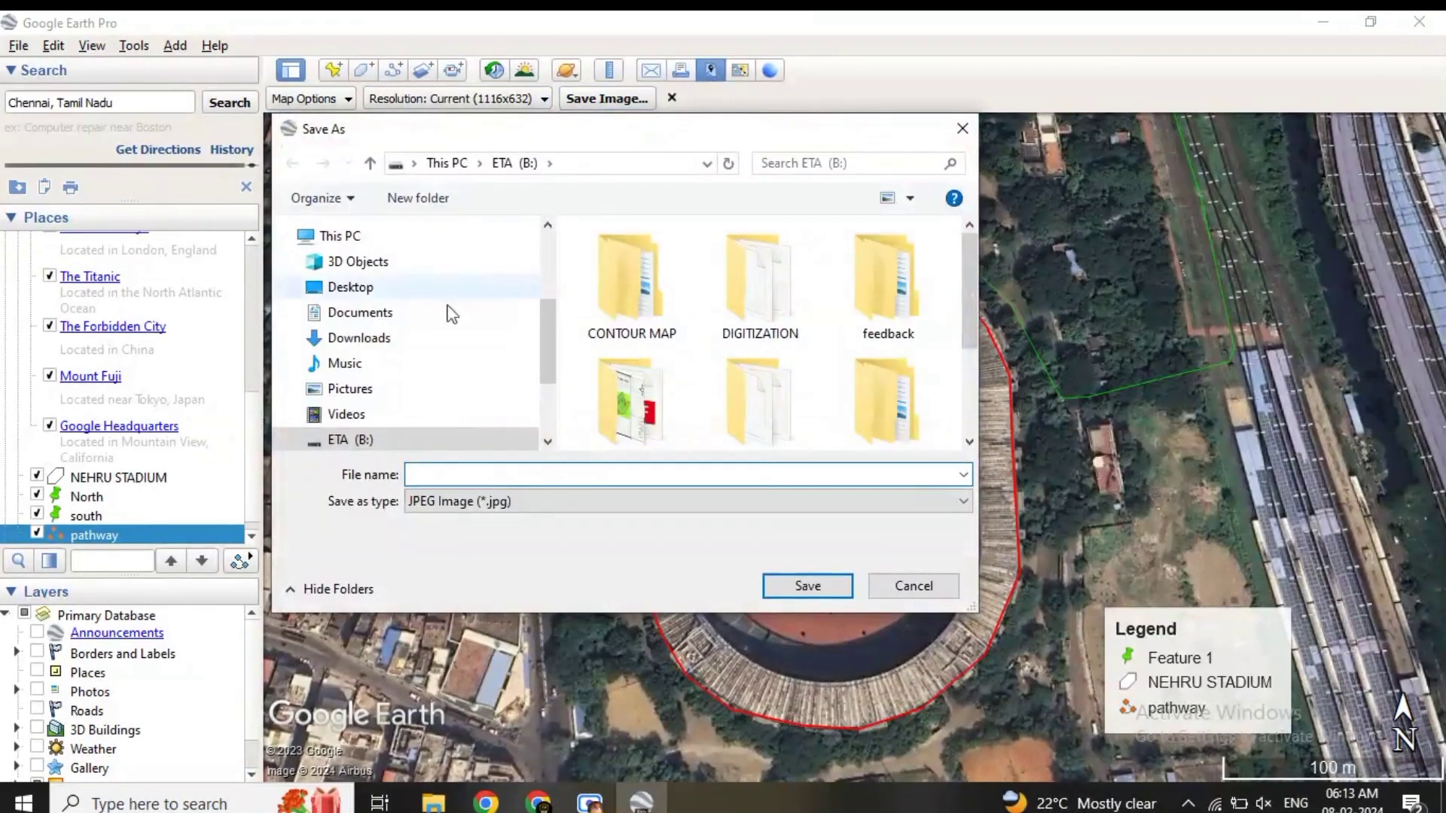
pyautogui.scroll(-1, 399, 367)
pyautogui.click(391, 376)
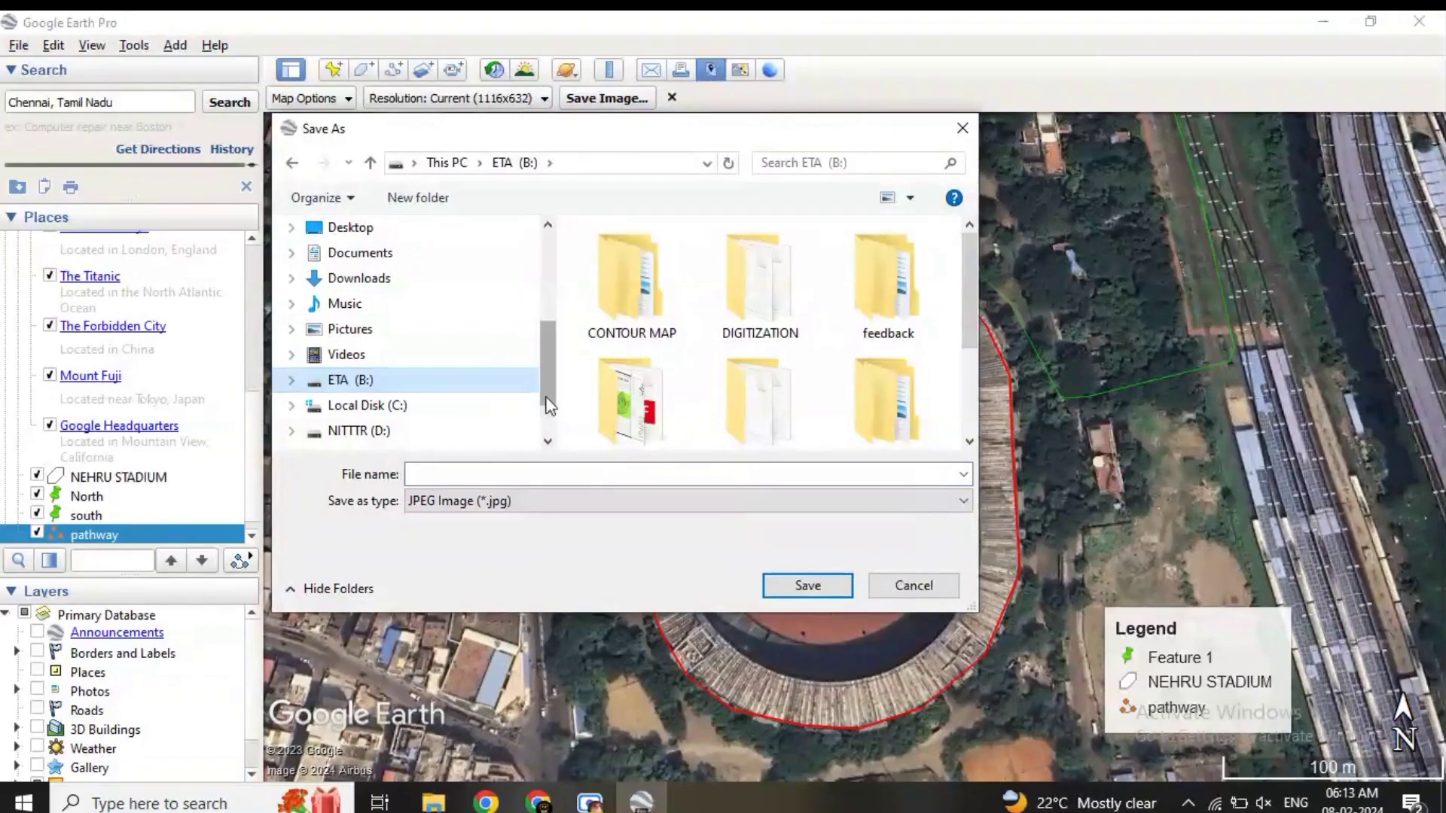
pyautogui.click(430, 195)
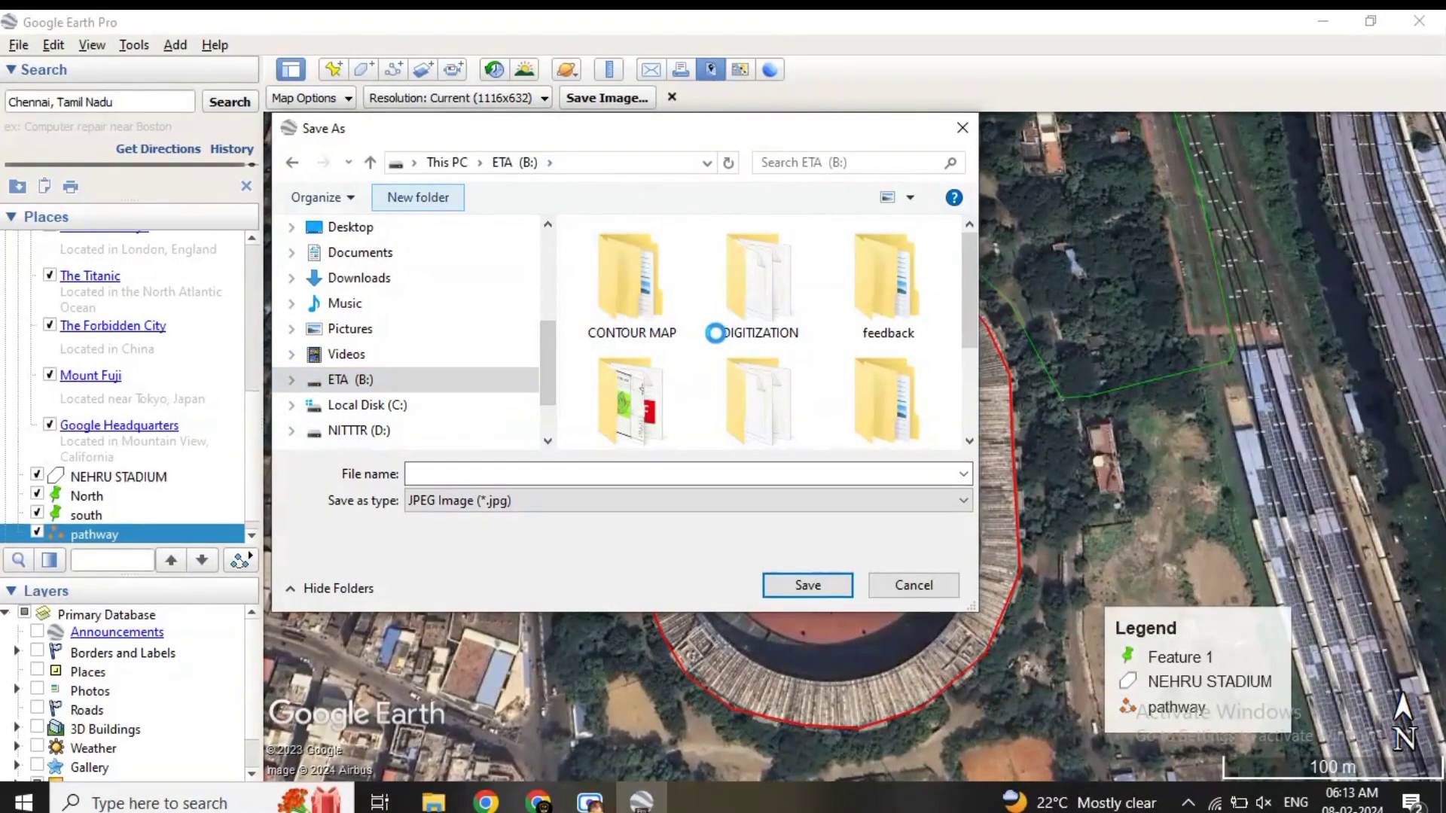
pyautogui.write('go')
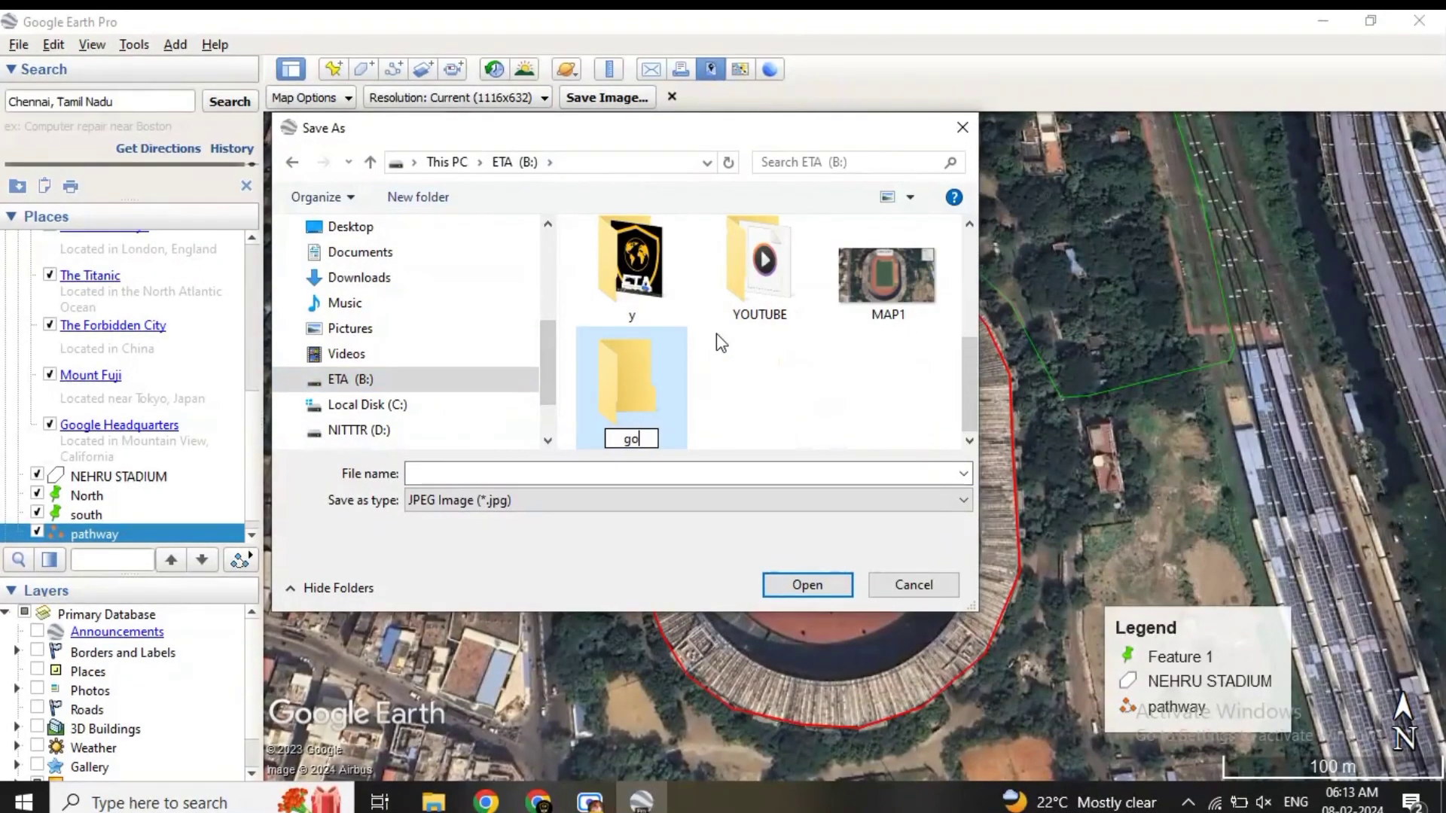
pyautogui.write('ogle')
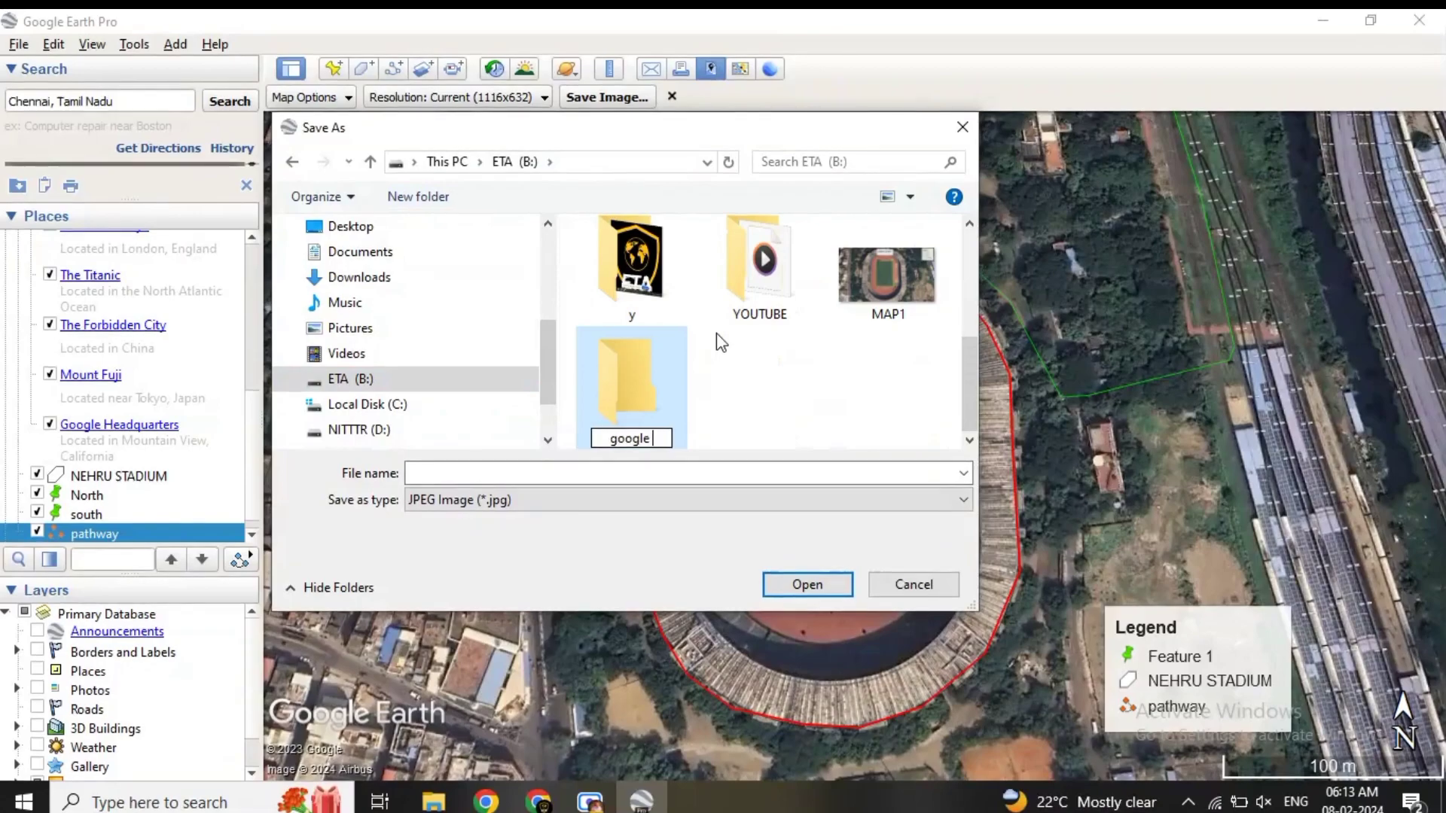
pyautogui.write(' earth ')
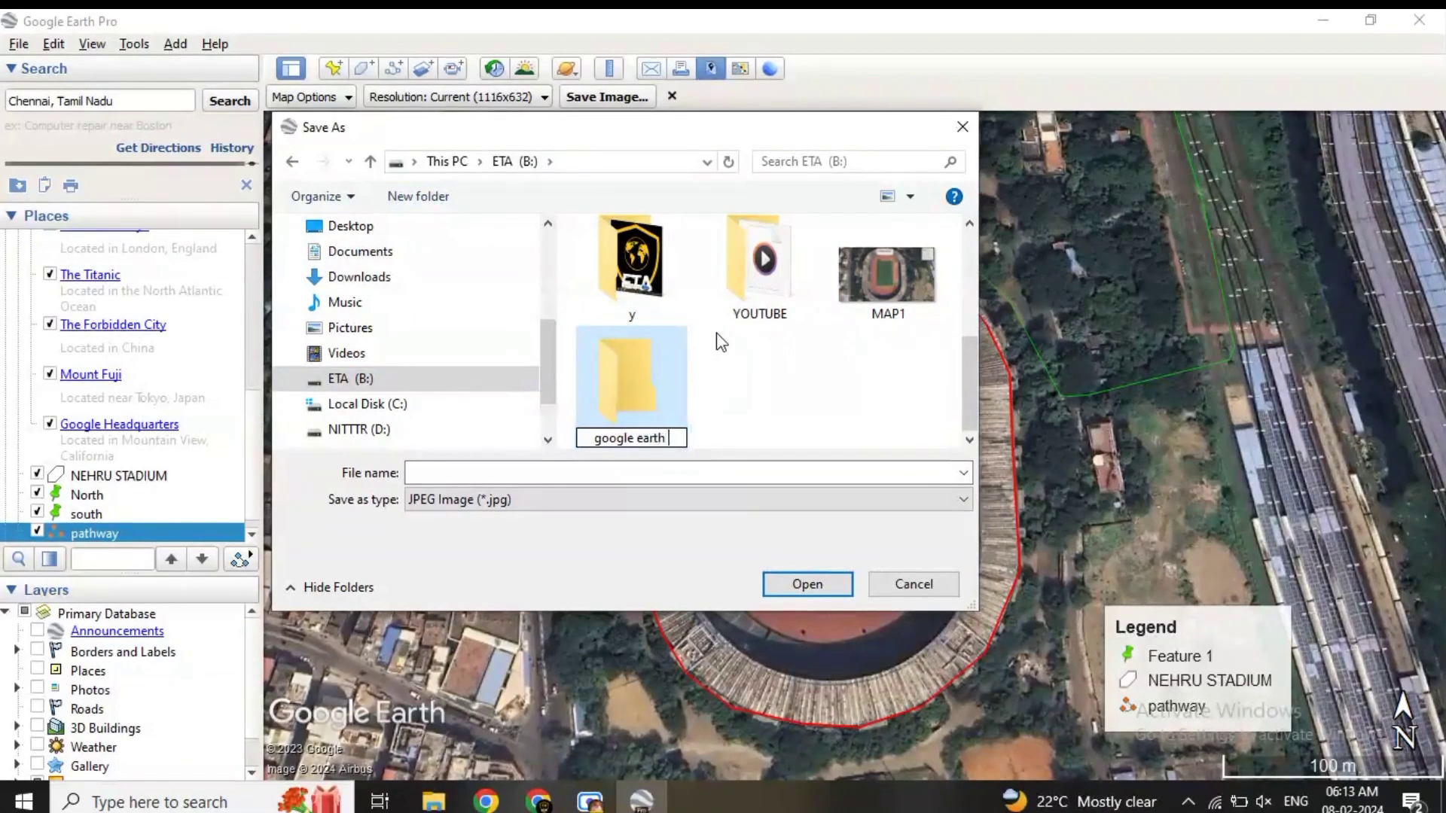
pyautogui.write('pro')
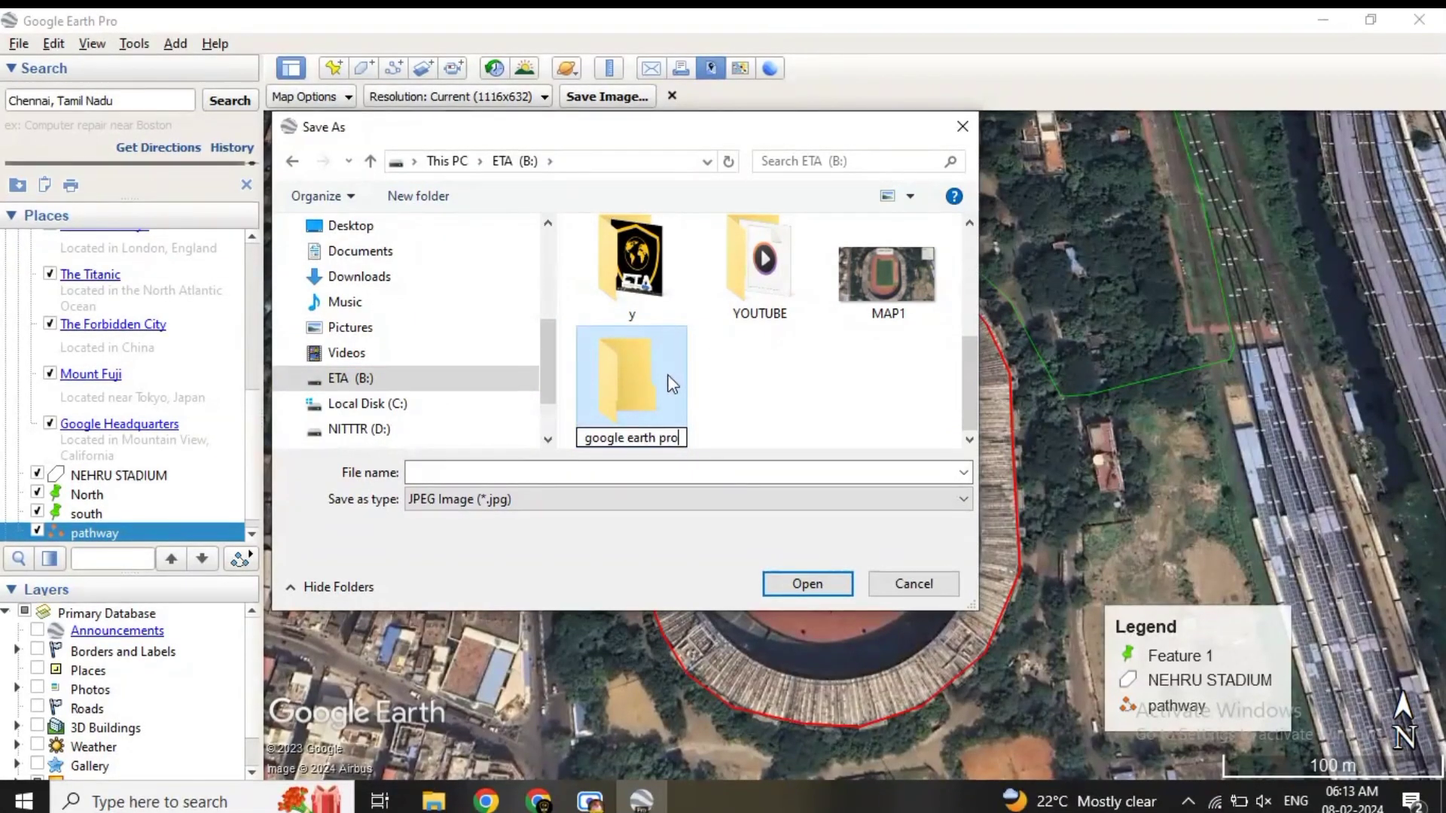
# - Save the map image as a JPEG named 1 in the google earth pro folder
pyautogui.doubleClick(646, 382)
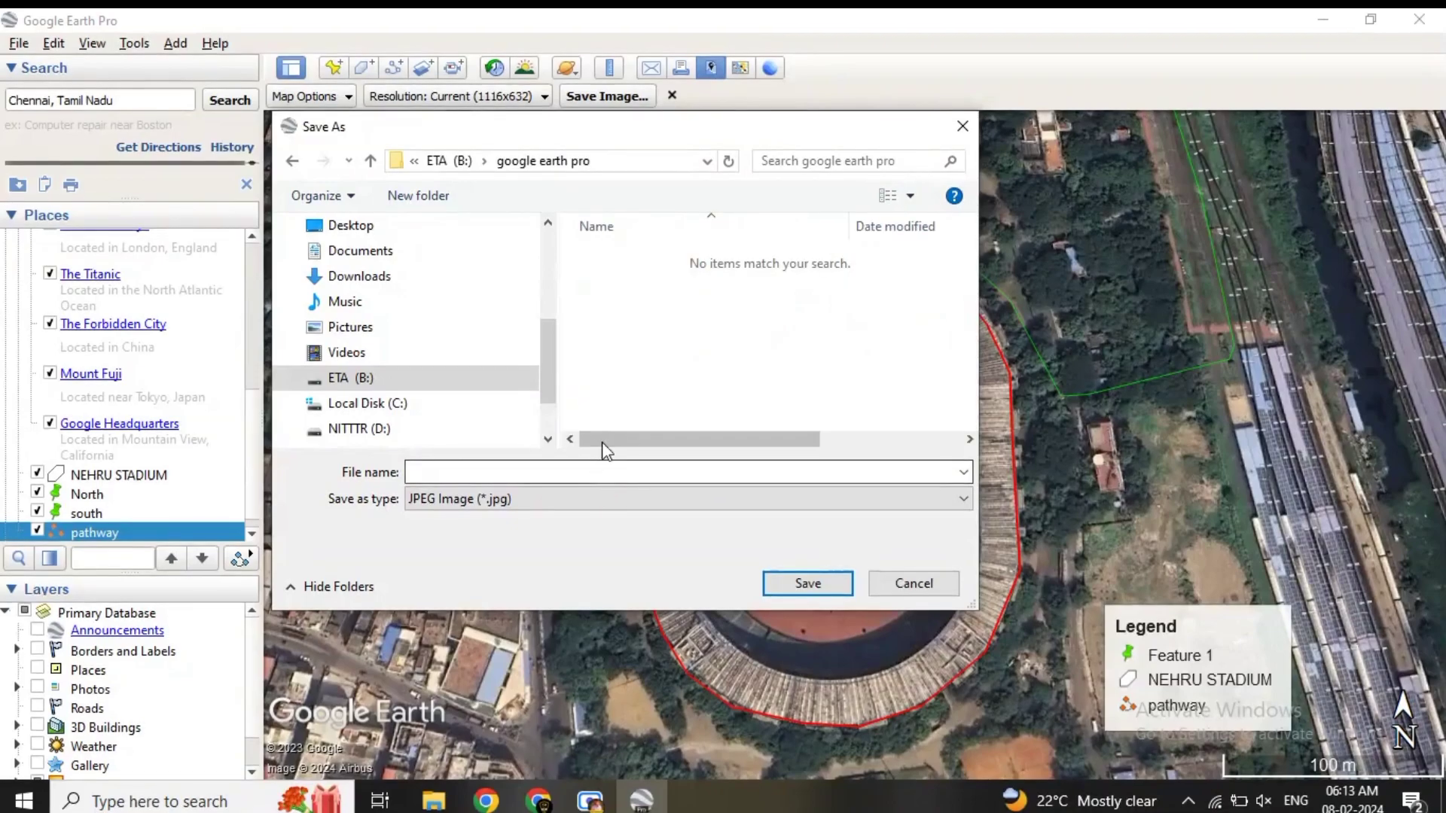
pyautogui.click(586, 482)
pyautogui.write('1')
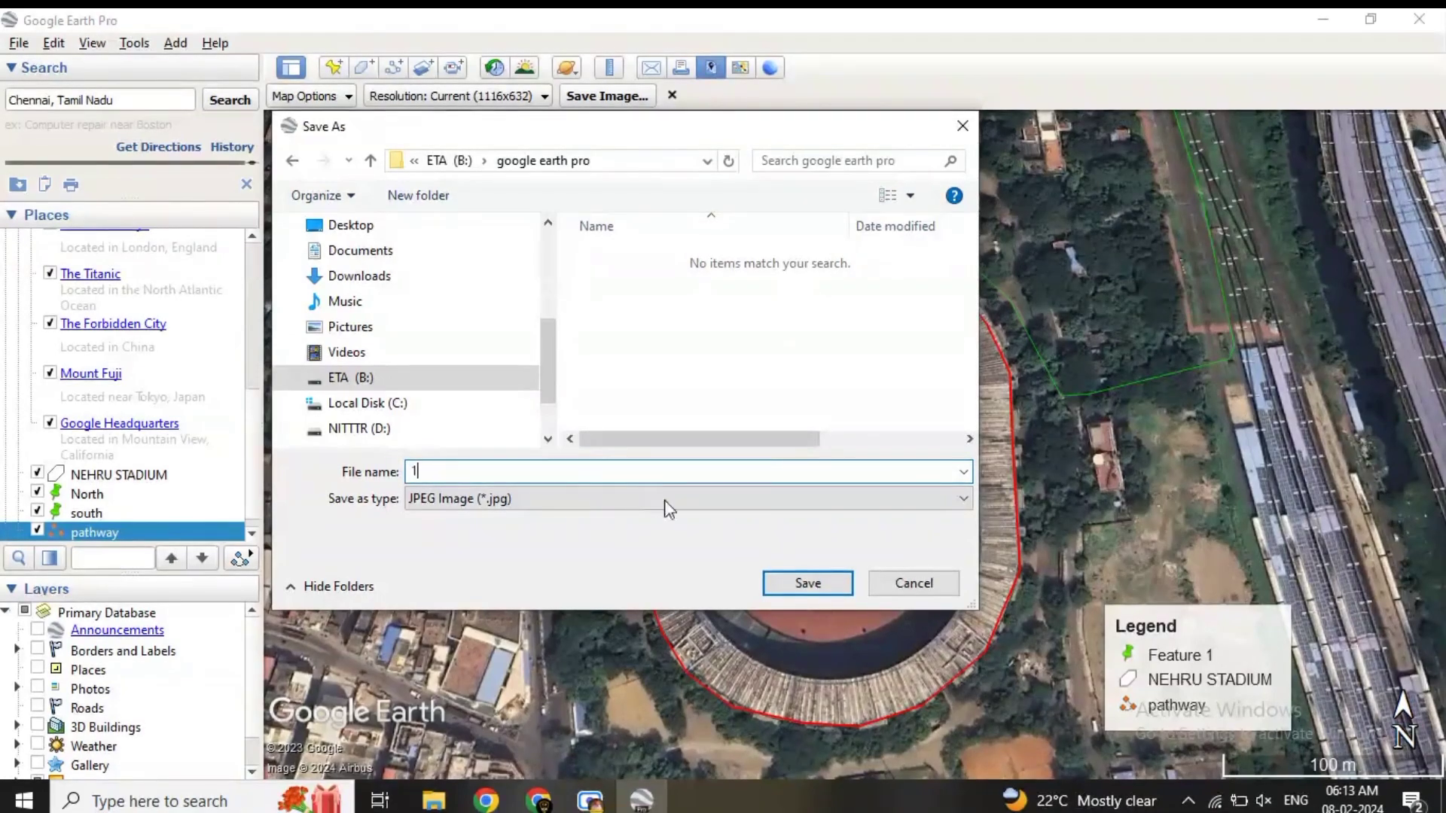
pyautogui.click(805, 585)
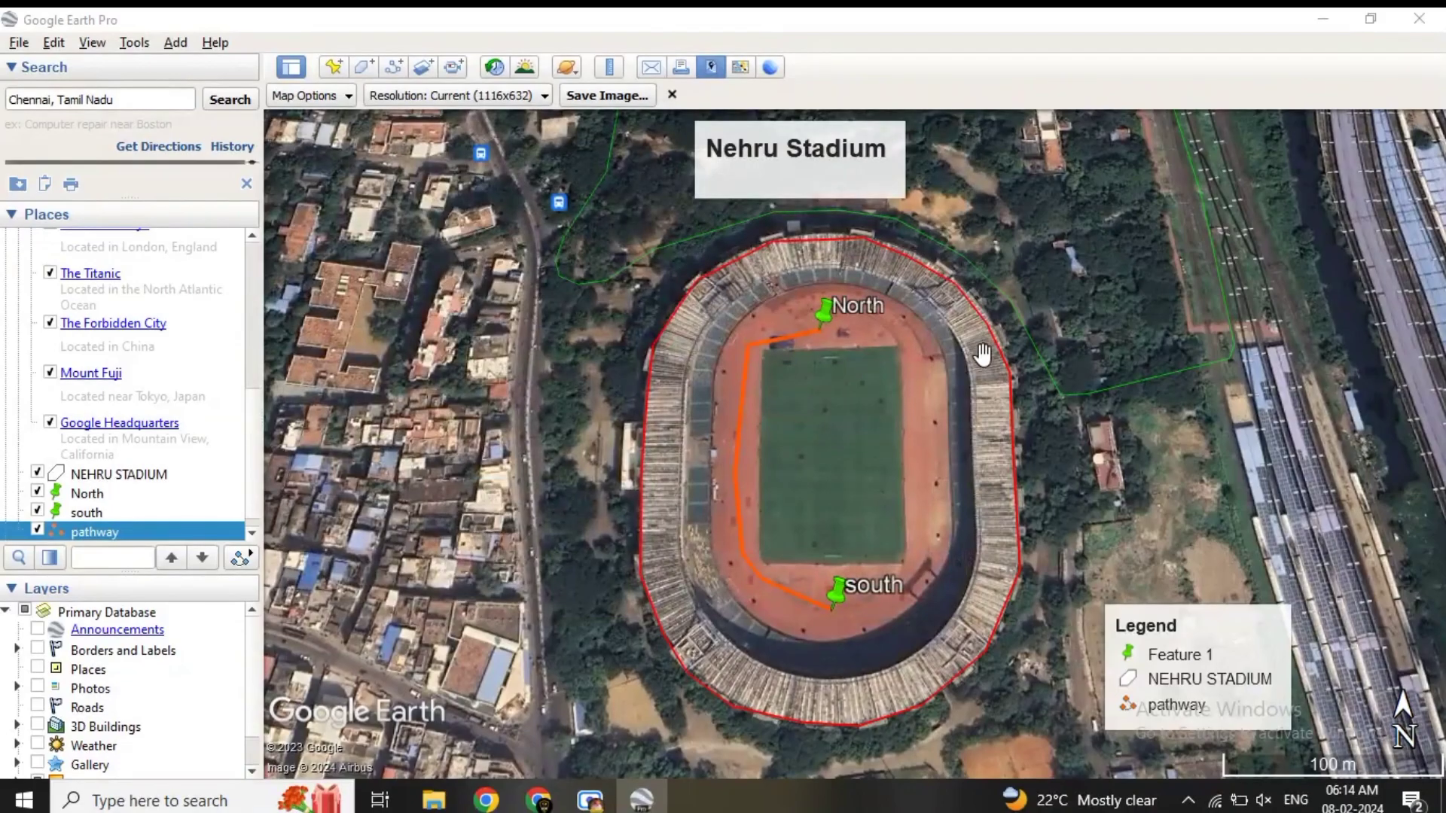
# - Set up the map's print layout and choose a wider paper size for the landscape page
pyautogui.click(20, 44)
pyautogui.click(82, 217)
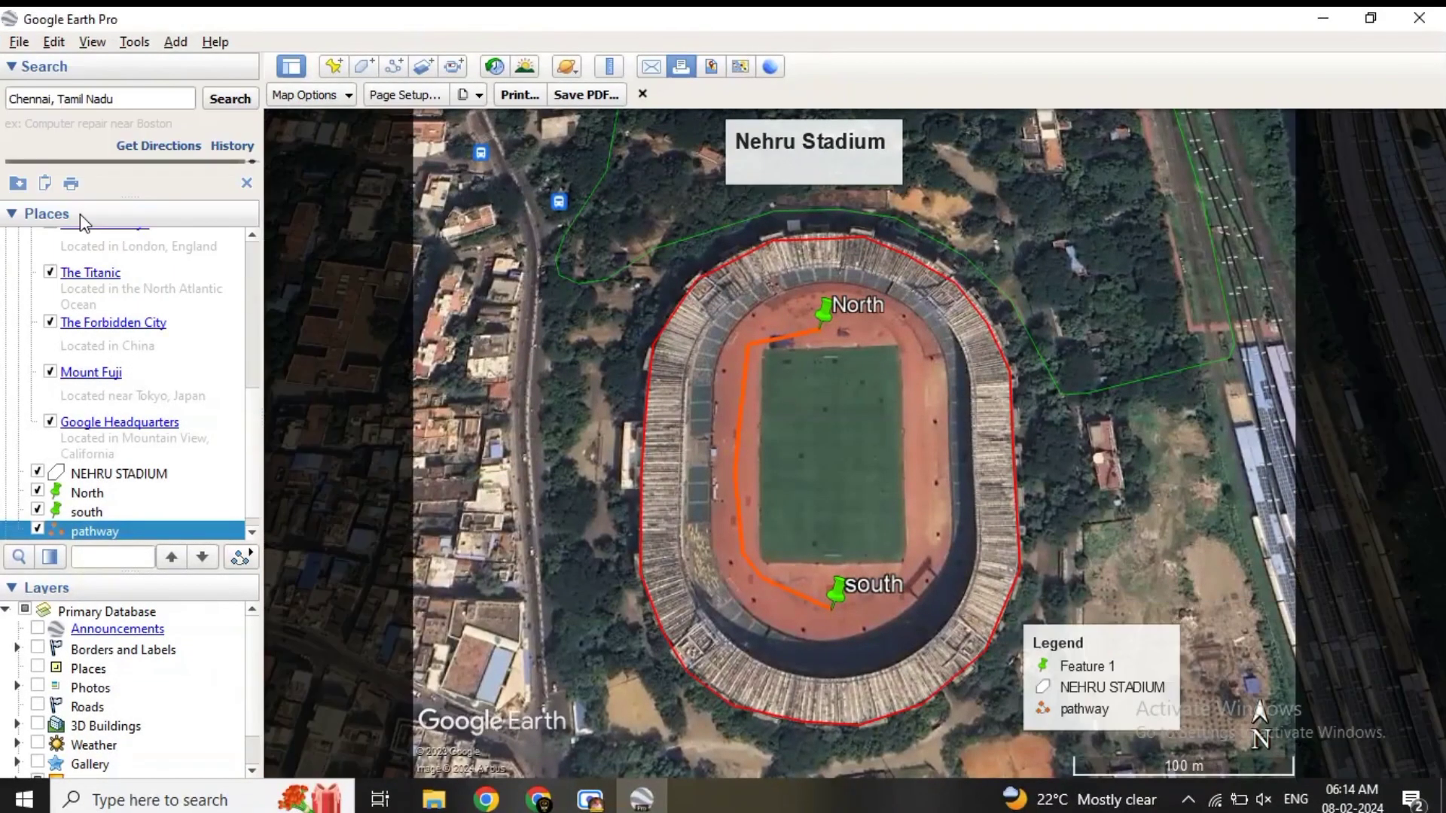
pyautogui.click(424, 99)
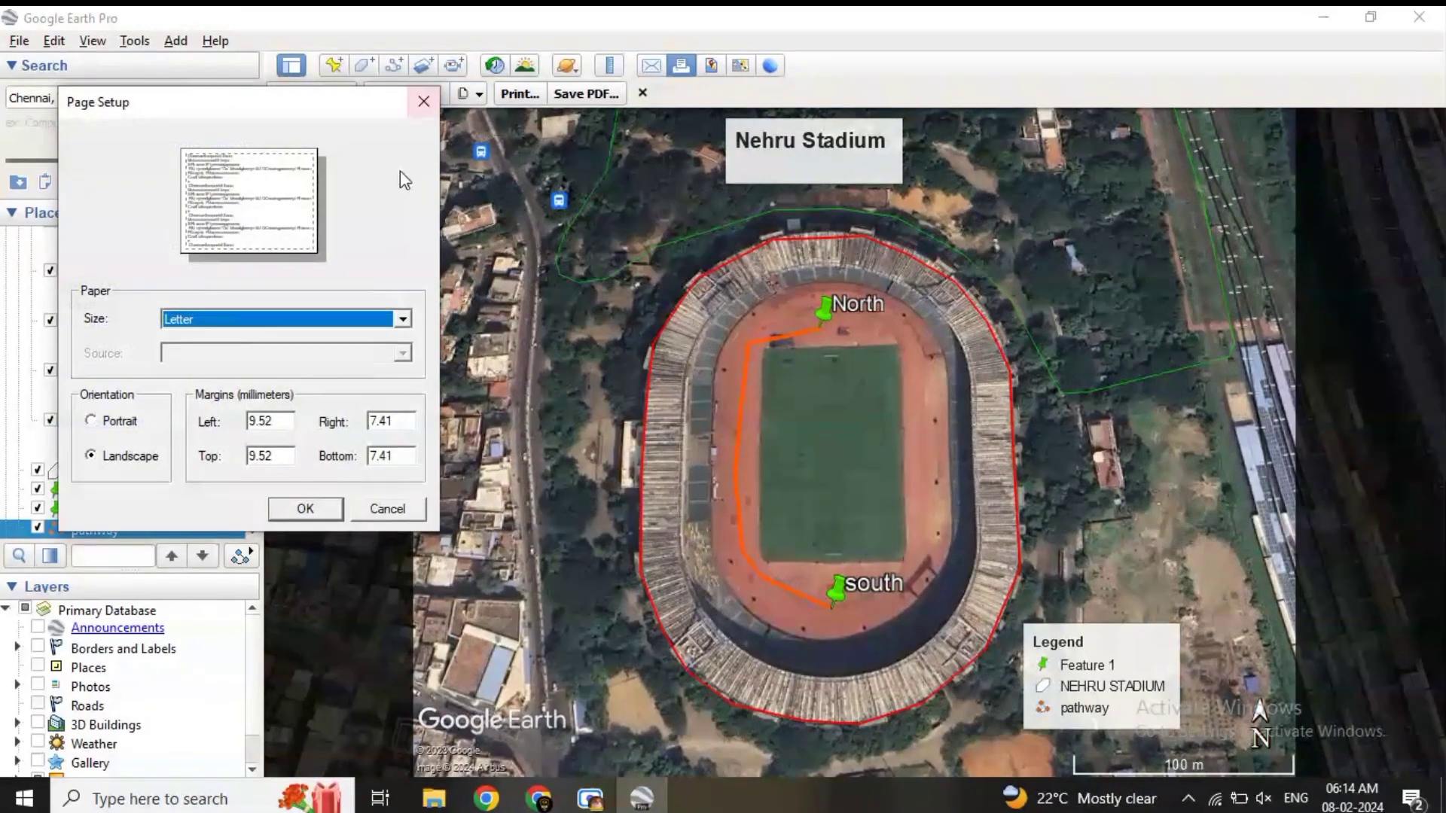
pyautogui.click(374, 320)
pyautogui.click(268, 357)
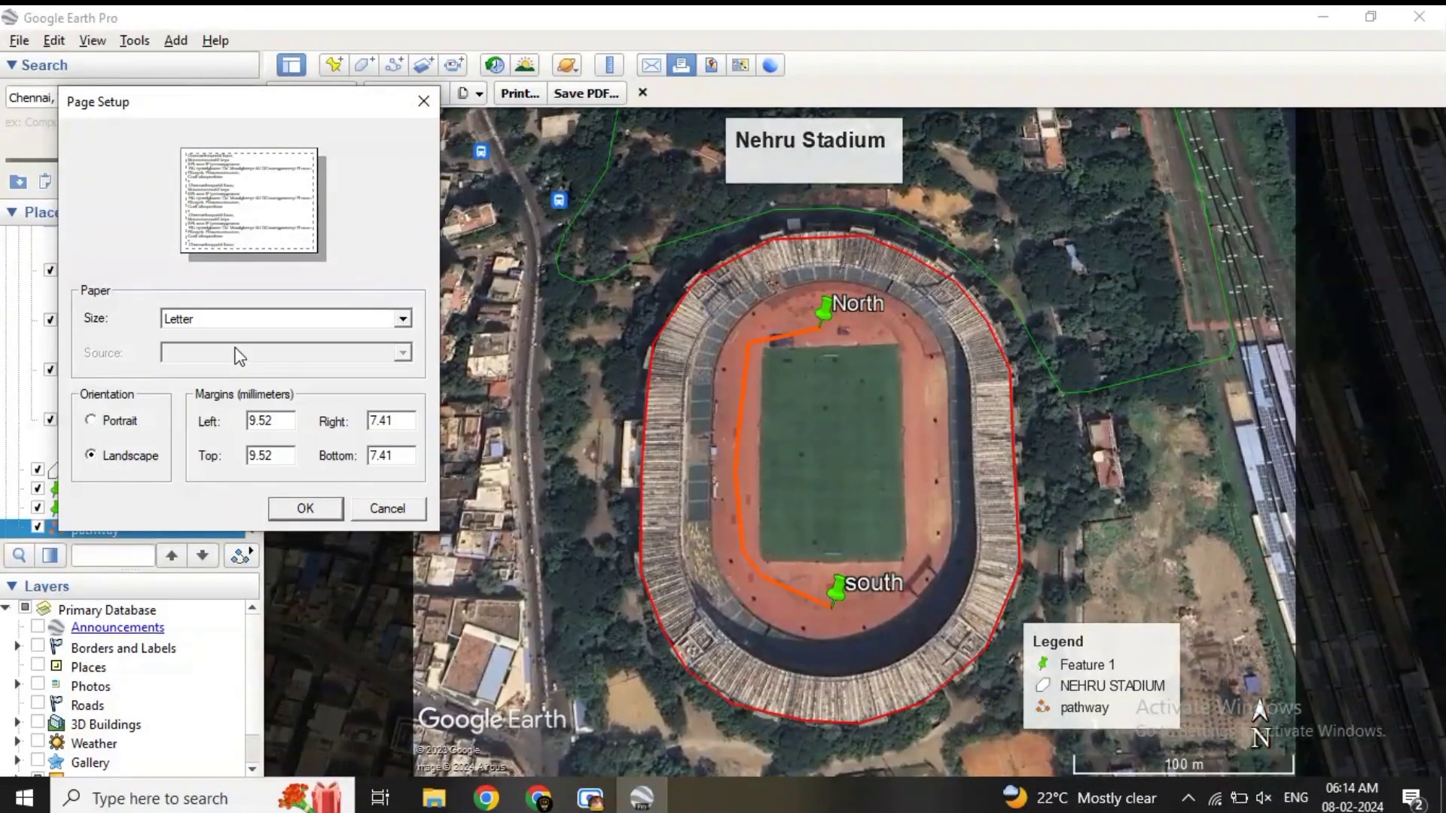
pyautogui.click(305, 507)
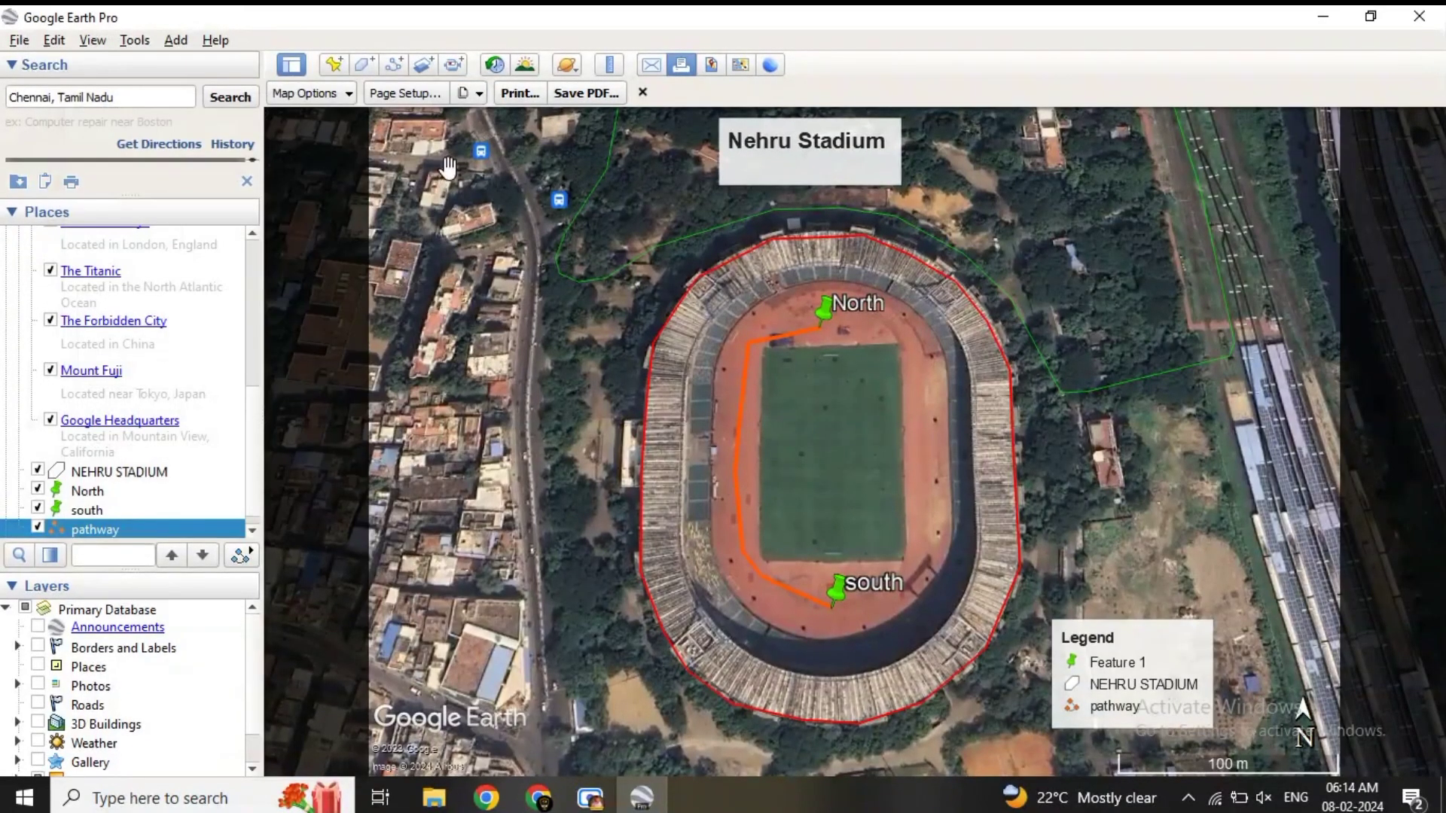
# - Save the print layout as a PDF named 2 in the google earth pro folder on the ETA (B:) drive
pyautogui.click(570, 94)
pyautogui.scroll(1, 381, 393)
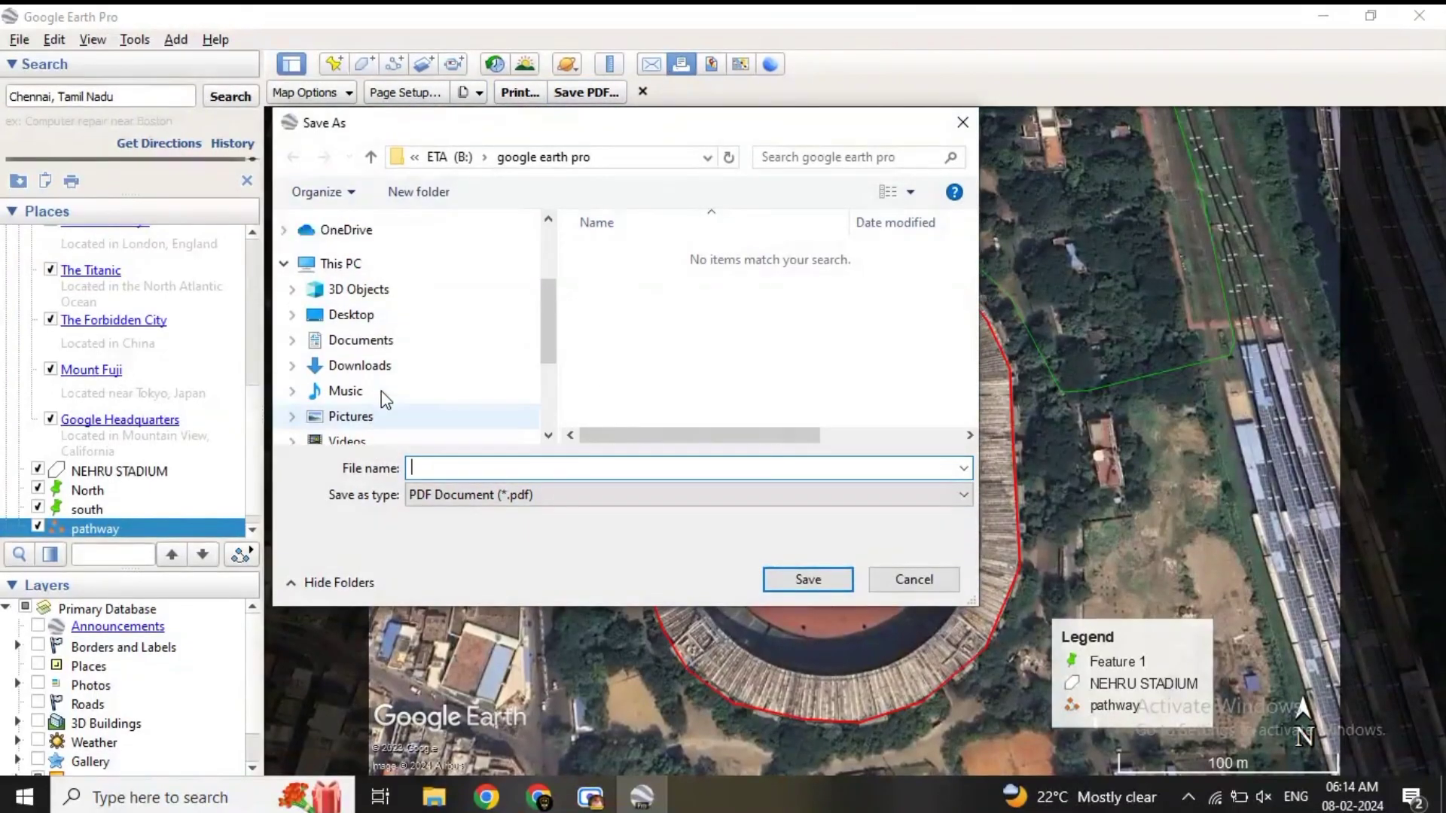
pyautogui.scroll(-1, 381, 391)
pyautogui.click(382, 405)
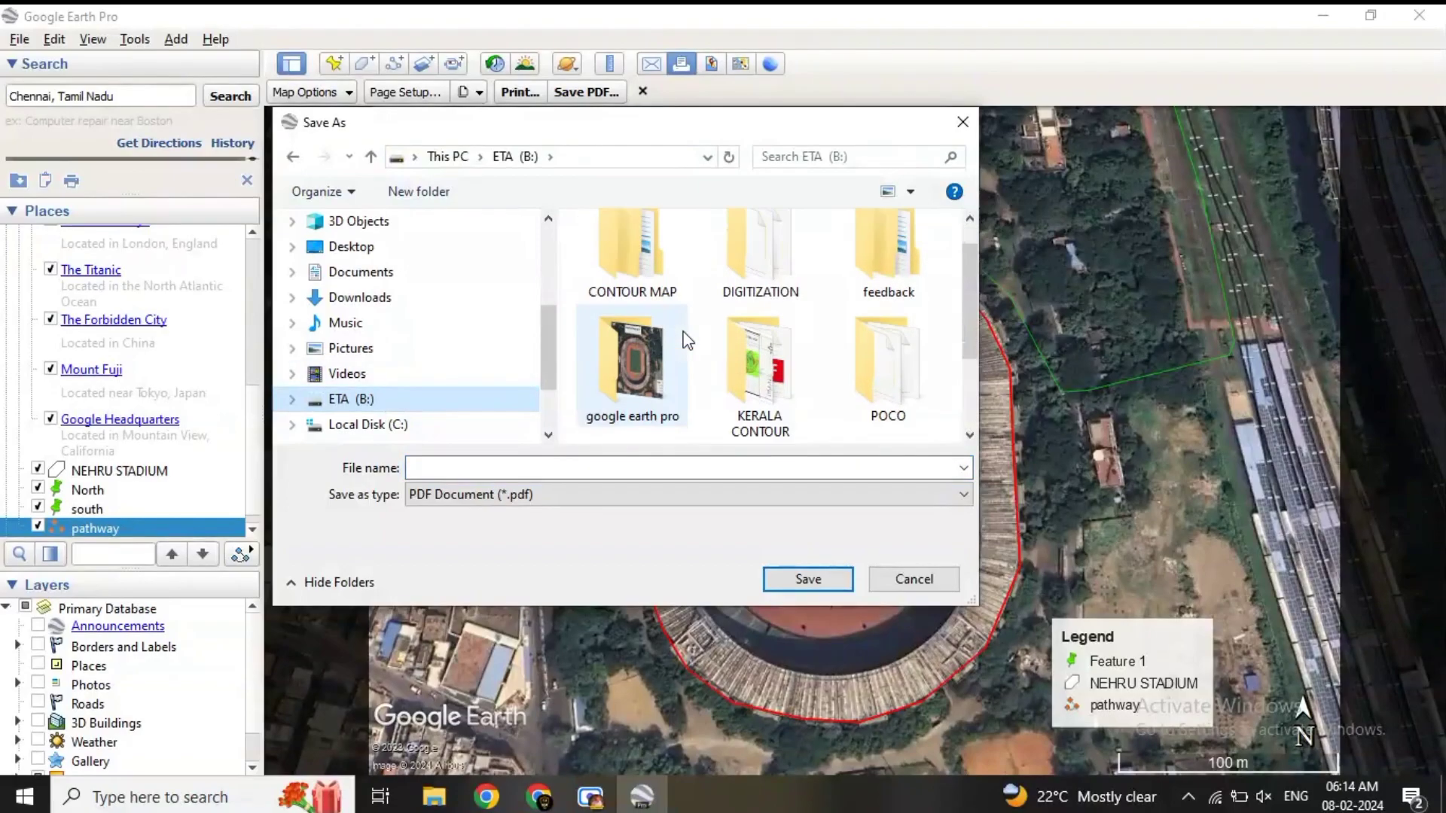
pyautogui.click(652, 354)
pyautogui.click(520, 468)
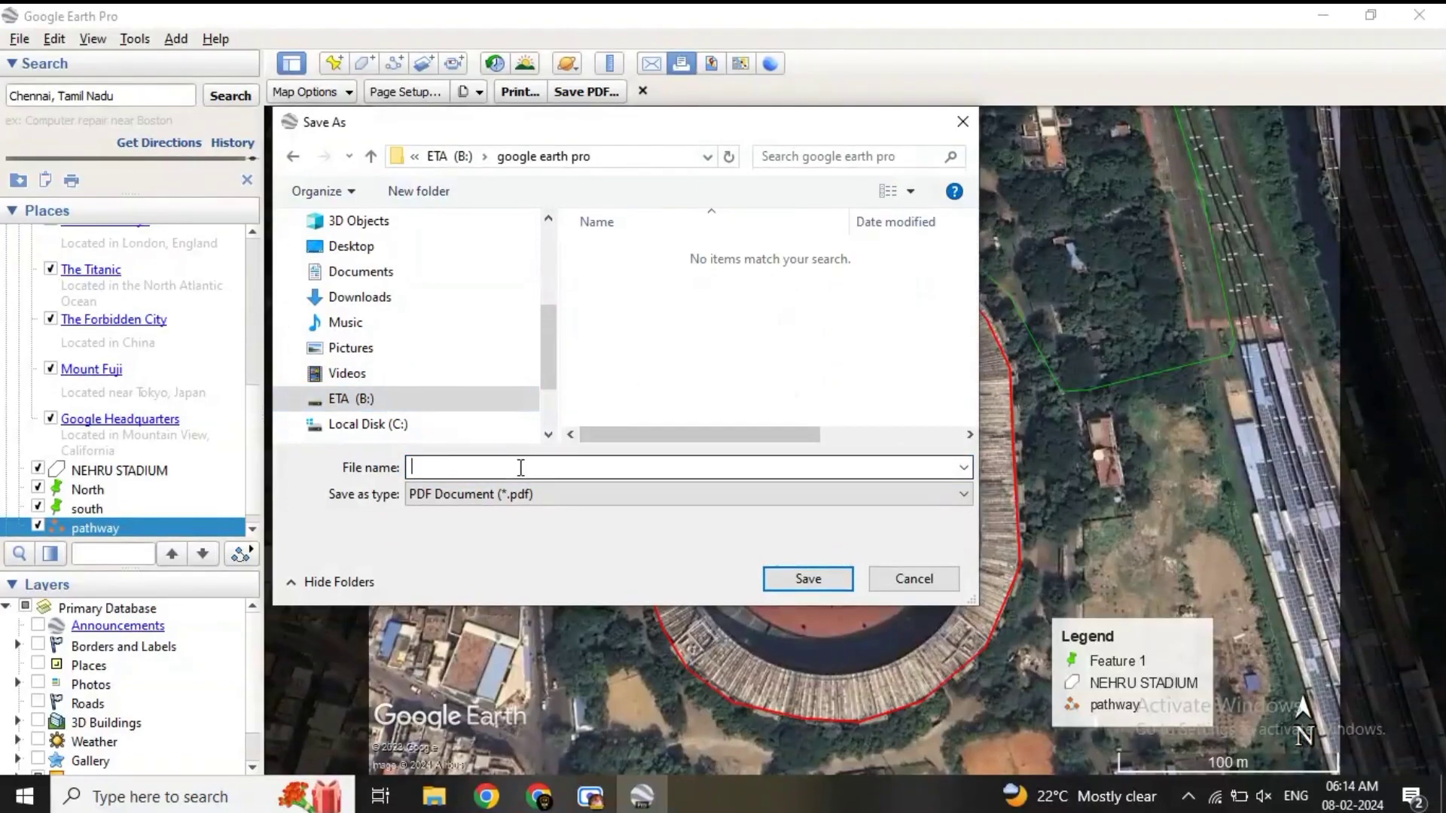
pyautogui.write('2')
pyautogui.click(794, 573)
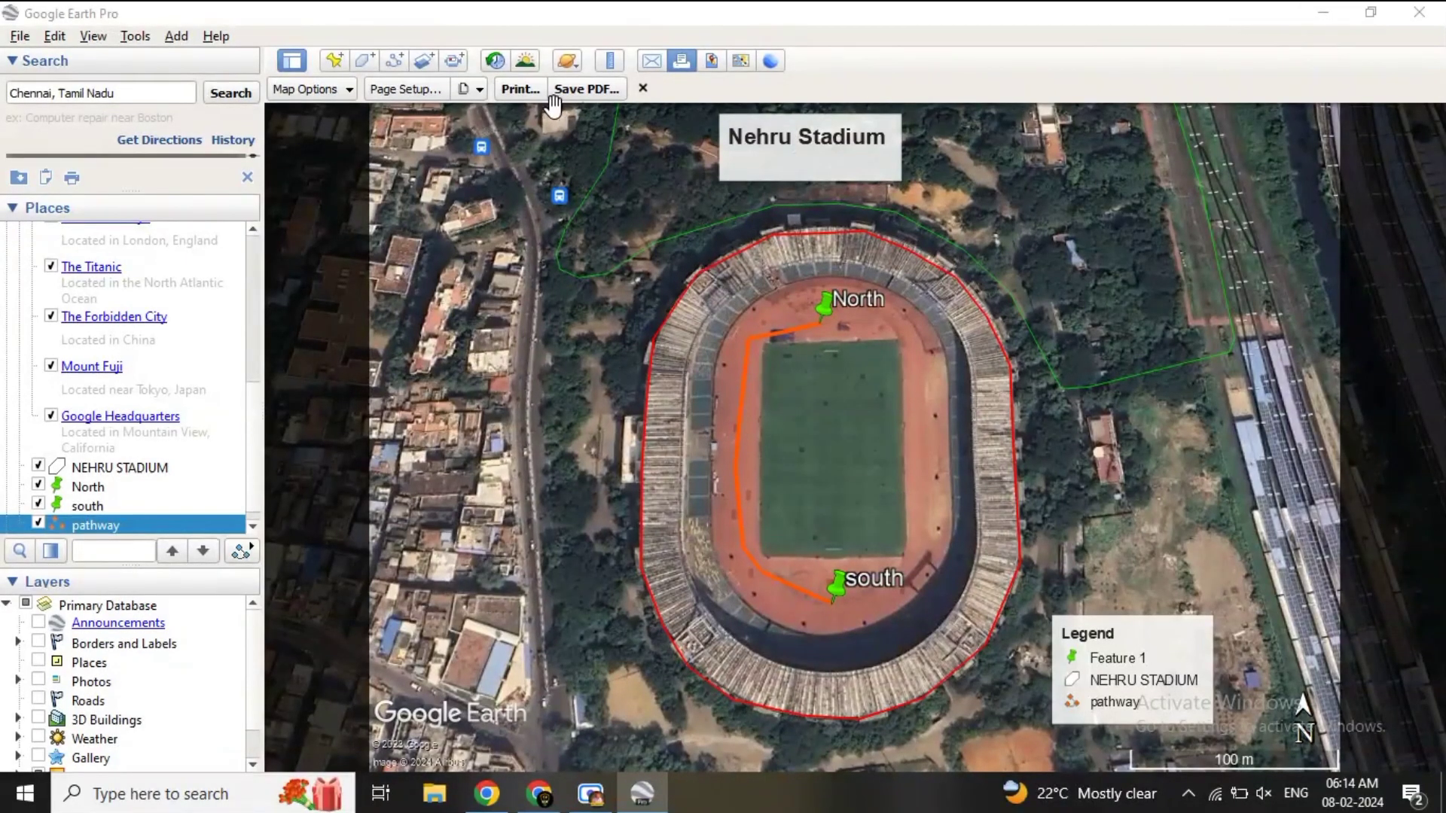
# - Leave the print layout and exit Google Earth Pro
pyautogui.click(643, 89)
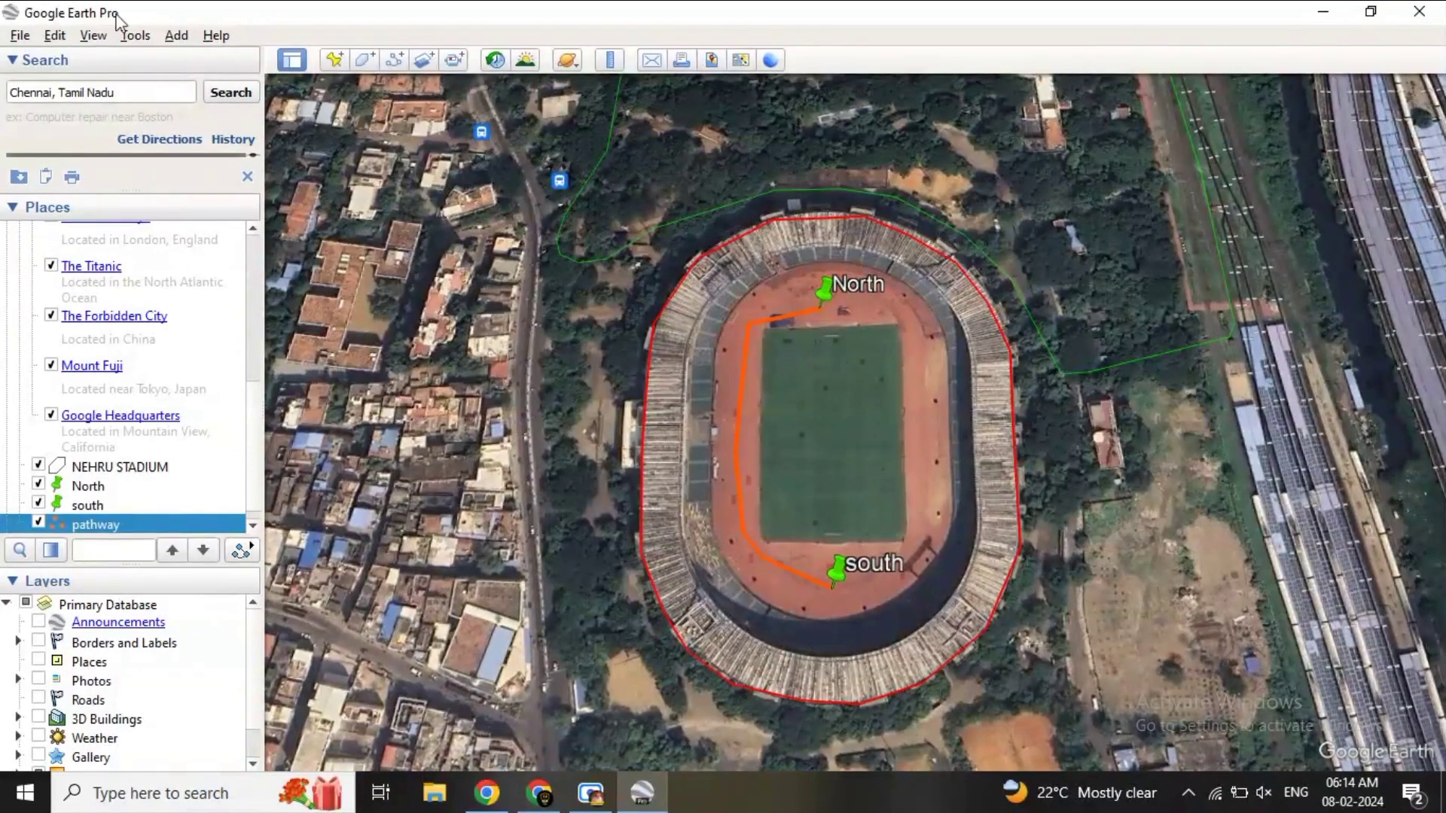
pyautogui.click(1421, 10)
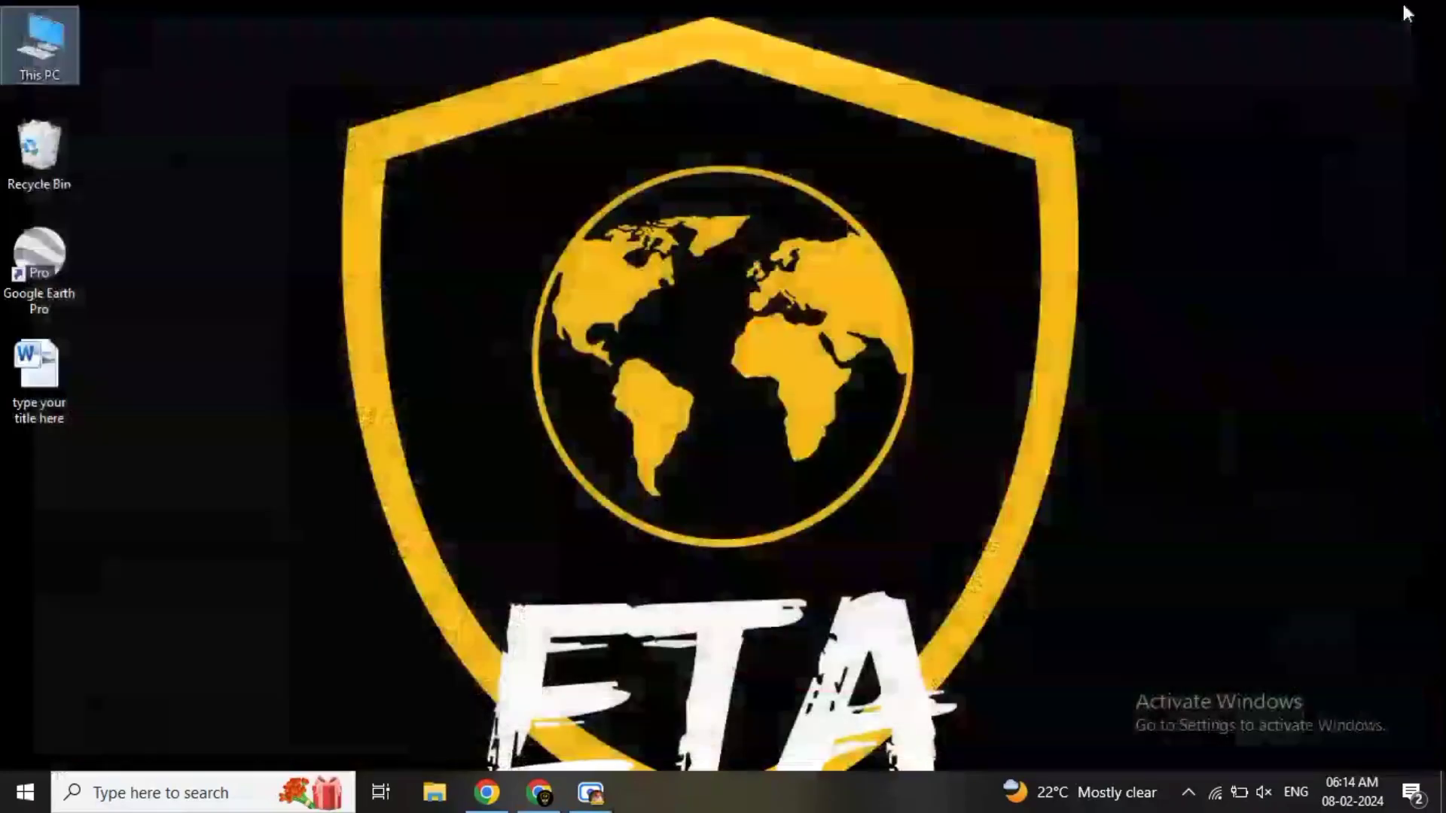